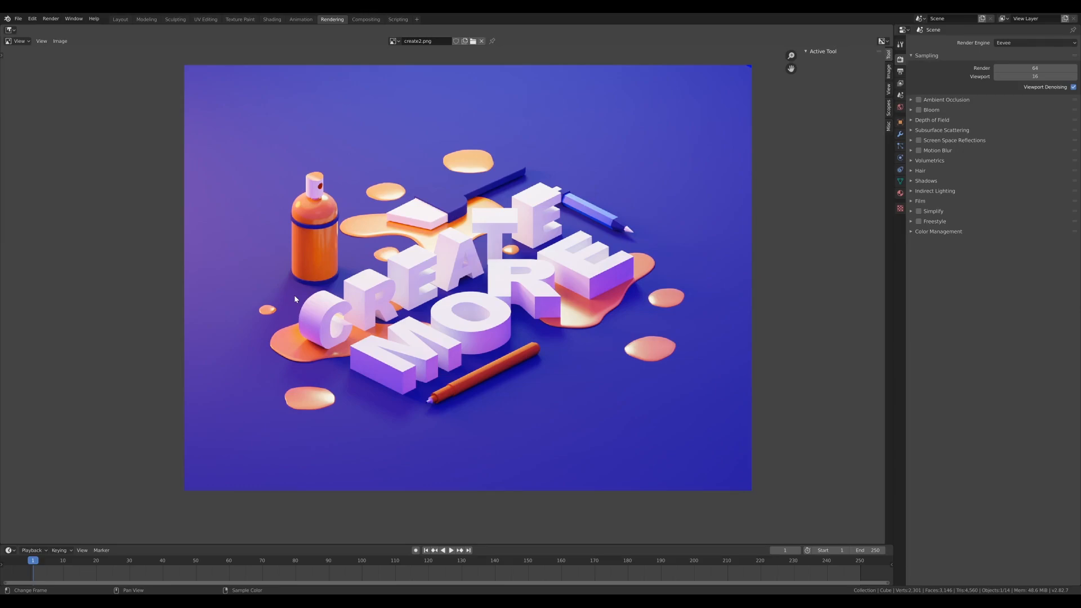
Open the Layout workspace and add a mesh circle to the scene
{"action": "left_click", "coordinate": [120, 20]}
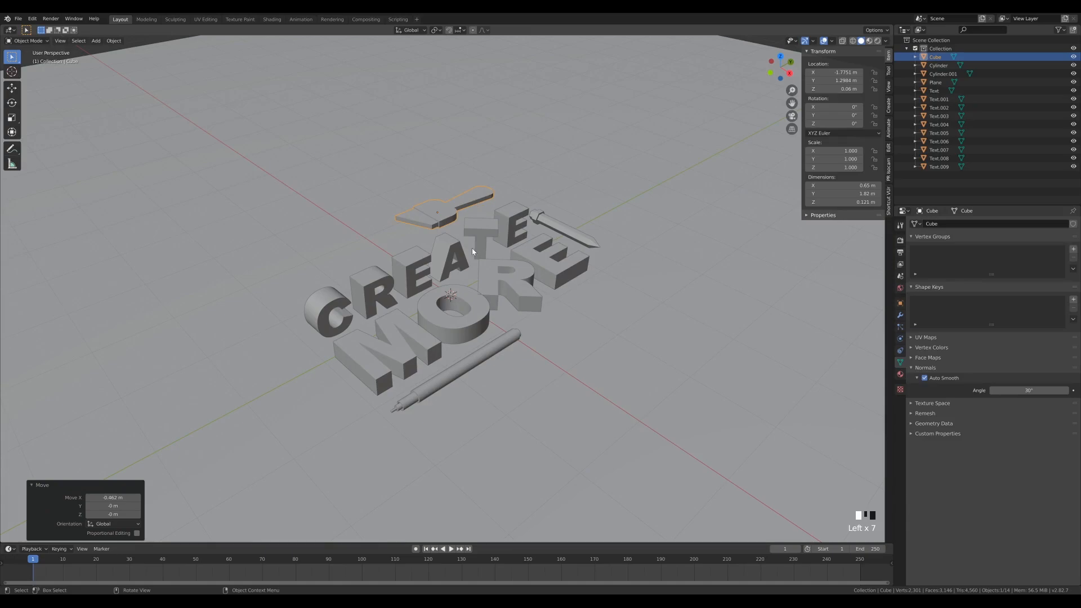
{"action": "key", "text": "shift+a"}
{"action": "mouse_move", "coordinate": [462, 243]}
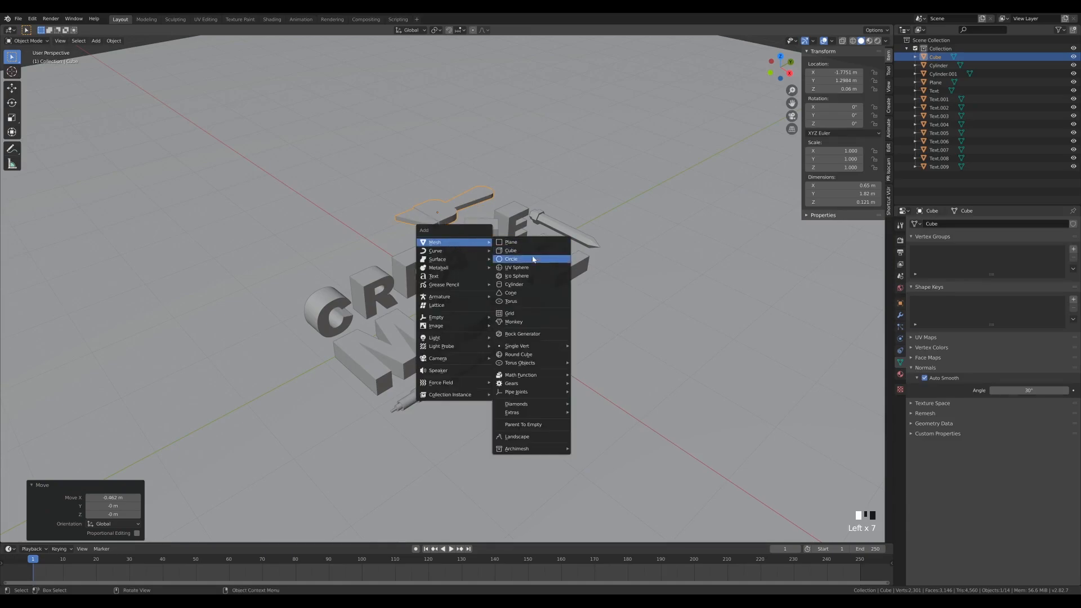
{"action": "left_click", "coordinate": [516, 260]}
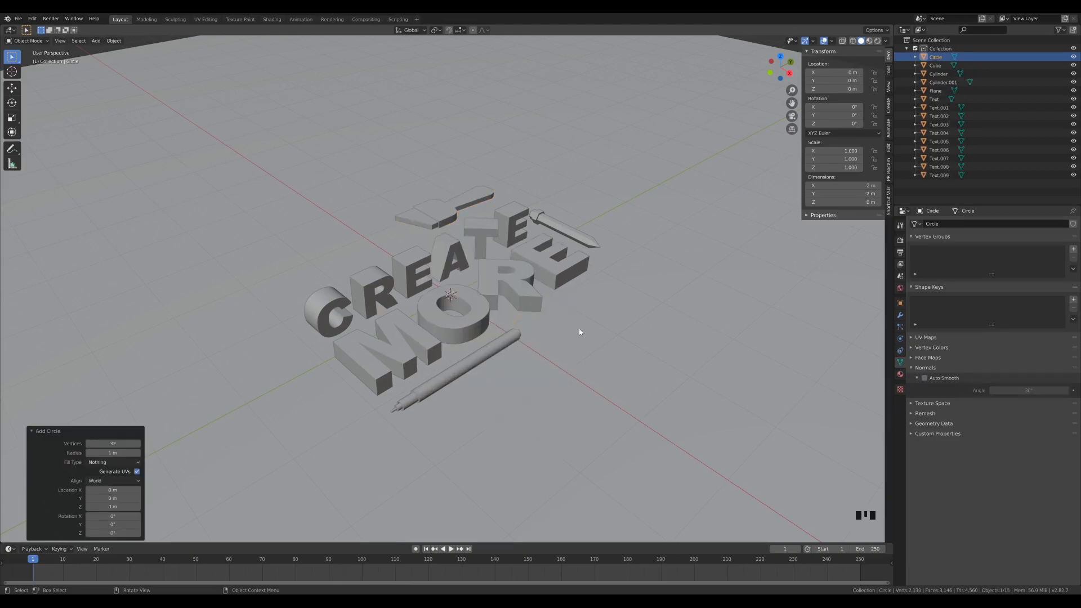
Show the scene from above in wireframe shading and set the new circle's vertex count to 24
{"action": "scroll", "coordinate": [577, 334], "scroll_direction": "up", "scroll_amount": 4}
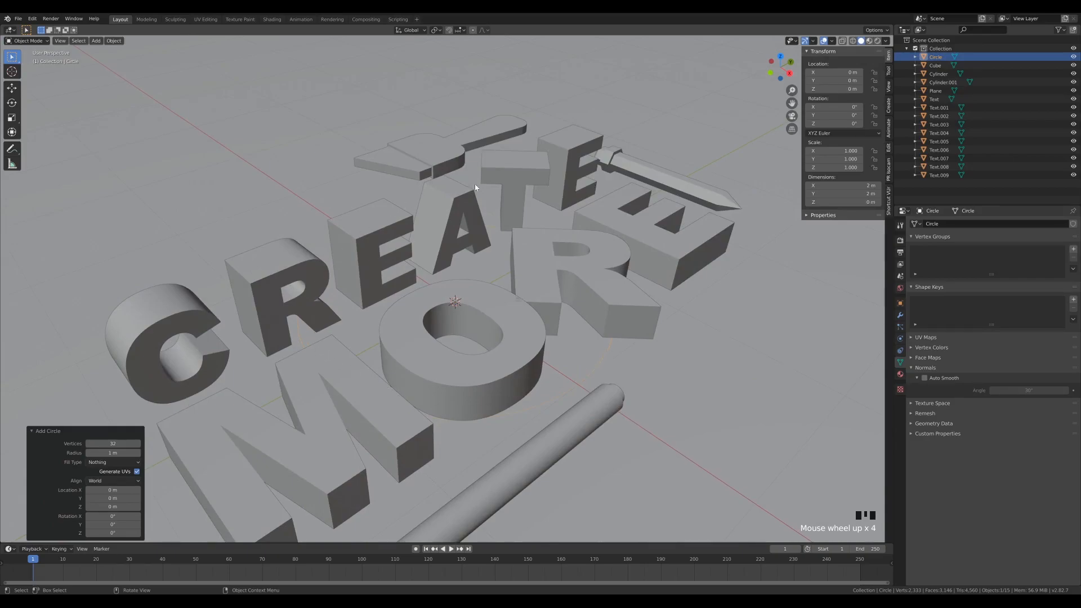
{"action": "scroll", "coordinate": [522, 325], "scroll_direction": "down", "scroll_amount": 3}
{"action": "key", "text": "KP_7"}
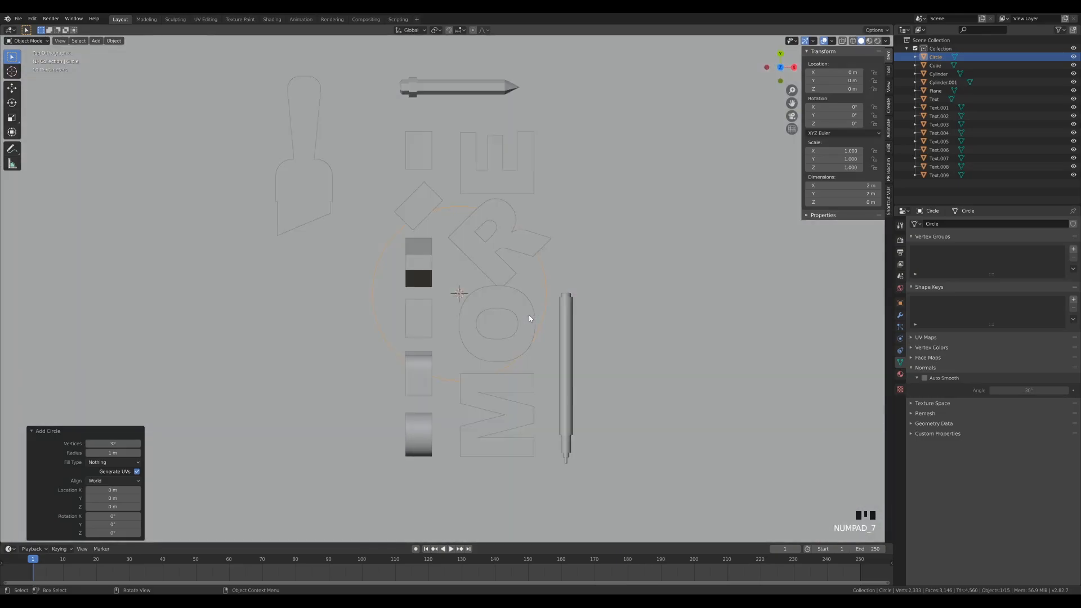
{"action": "key", "text": "z"}
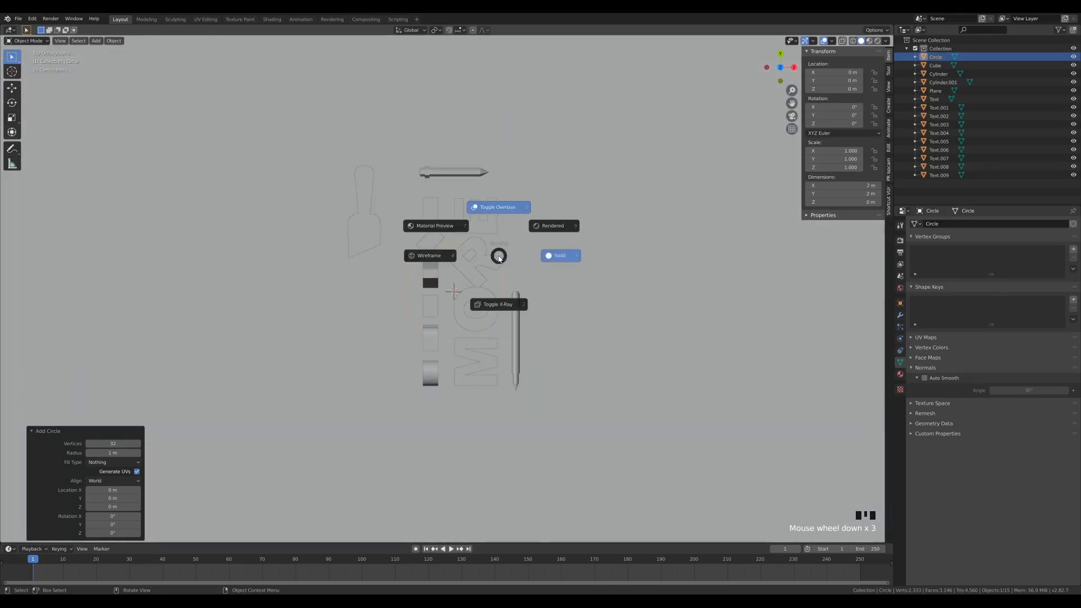
{"action": "left_click", "coordinate": [416, 262]}
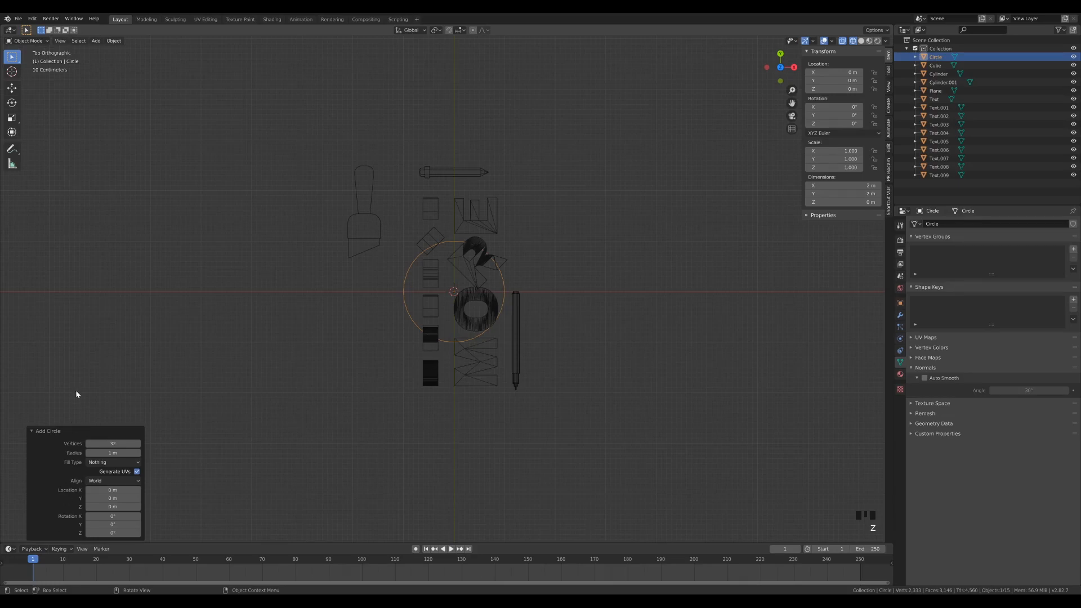
{"action": "left_click", "coordinate": [74, 431]}
{"action": "left_click", "coordinate": [63, 535]}
{"action": "left_click", "coordinate": [113, 444]}
{"action": "type", "text": "24"}
{"action": "key", "text": "Return"}
Move the circle clear of the letters, about -1.8 m along X and -0.91 m along Y
{"action": "left_click", "coordinate": [333, 19]}
{"action": "key", "text": "g"}
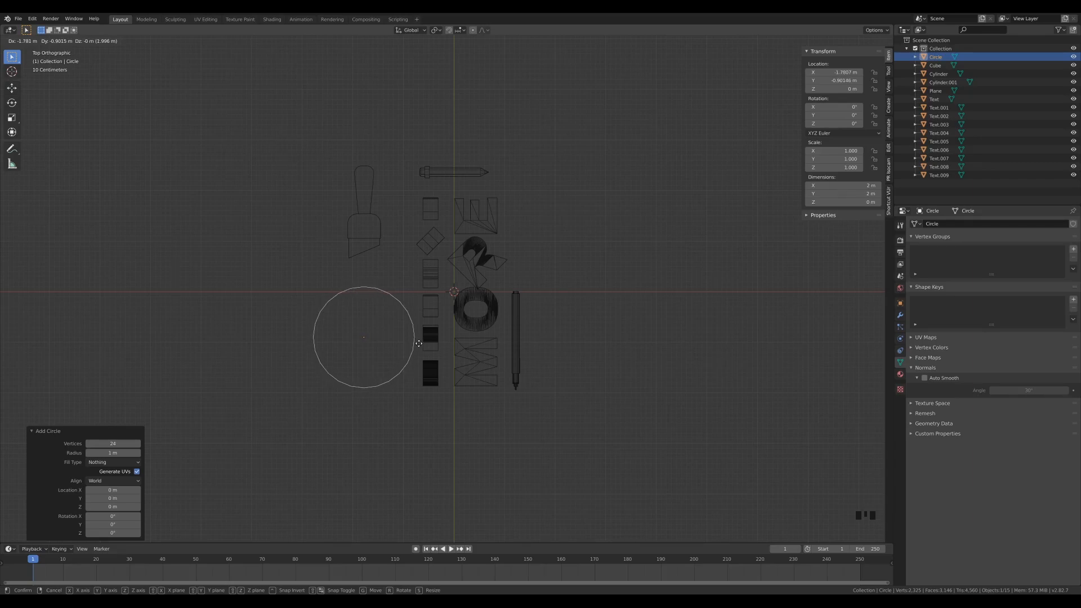
{"action": "left_click", "coordinate": [417, 345]}
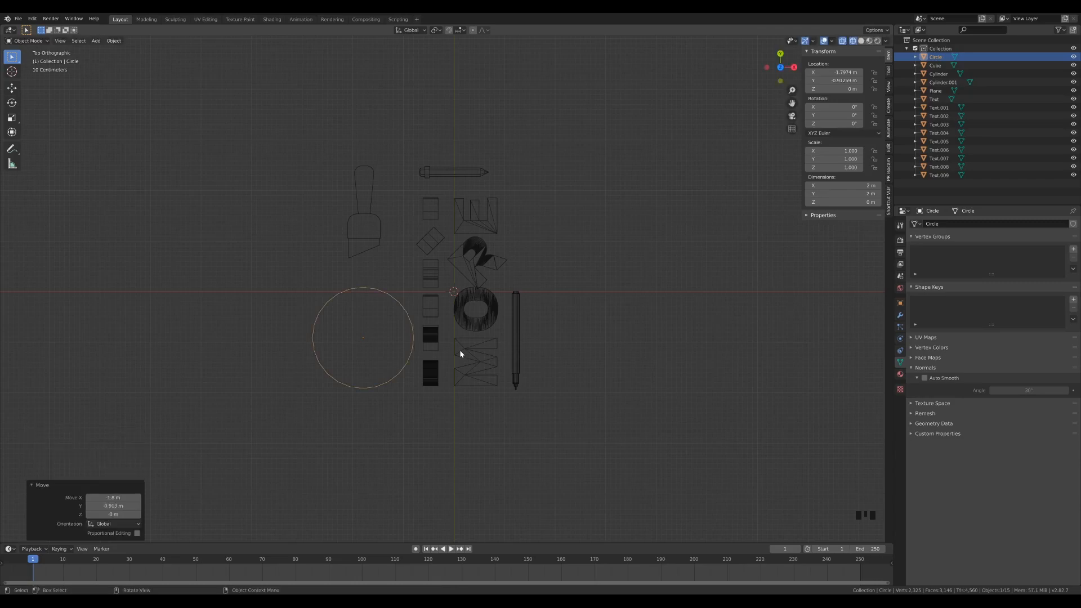
Scale all of the circle's vertices down to about 0.42 in Edit Mode and return to Object Mode
{"action": "key", "text": "Tab"}
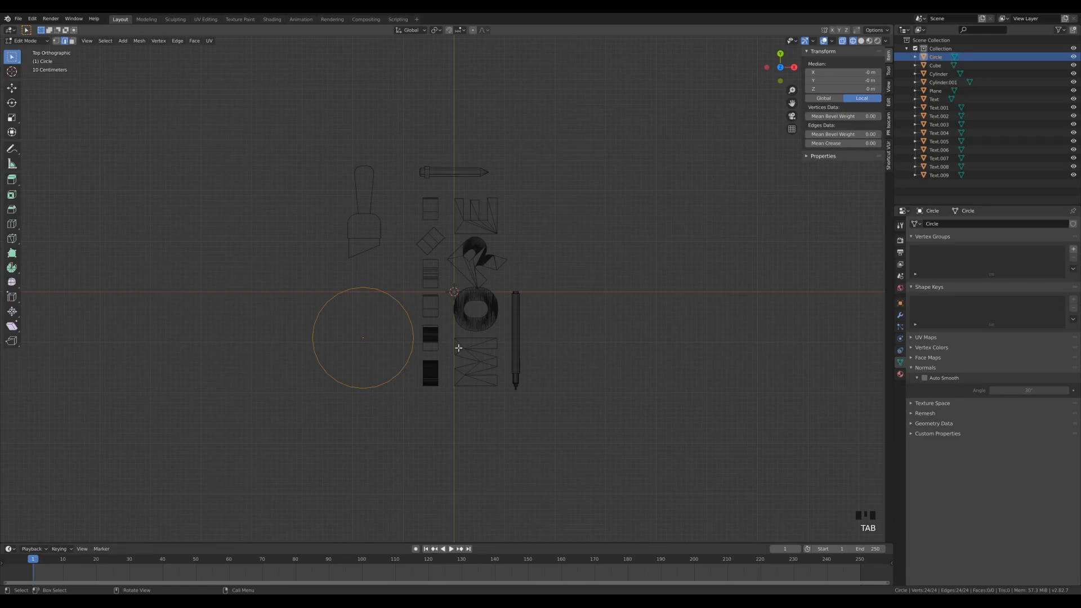
{"action": "key", "text": "1"}
{"action": "key", "text": "s"}
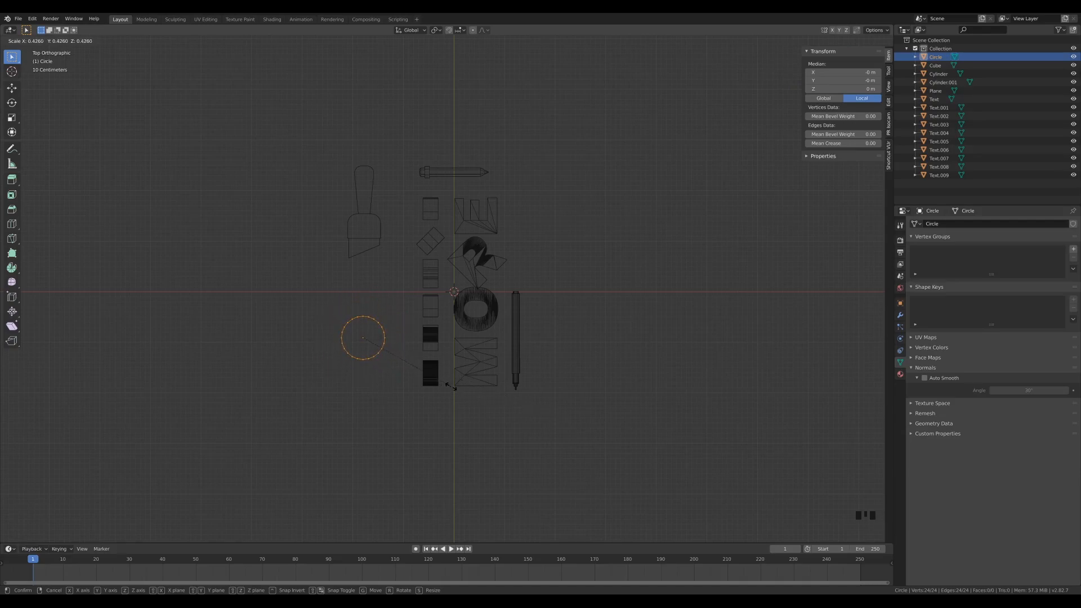
{"action": "left_click", "coordinate": [449, 384]}
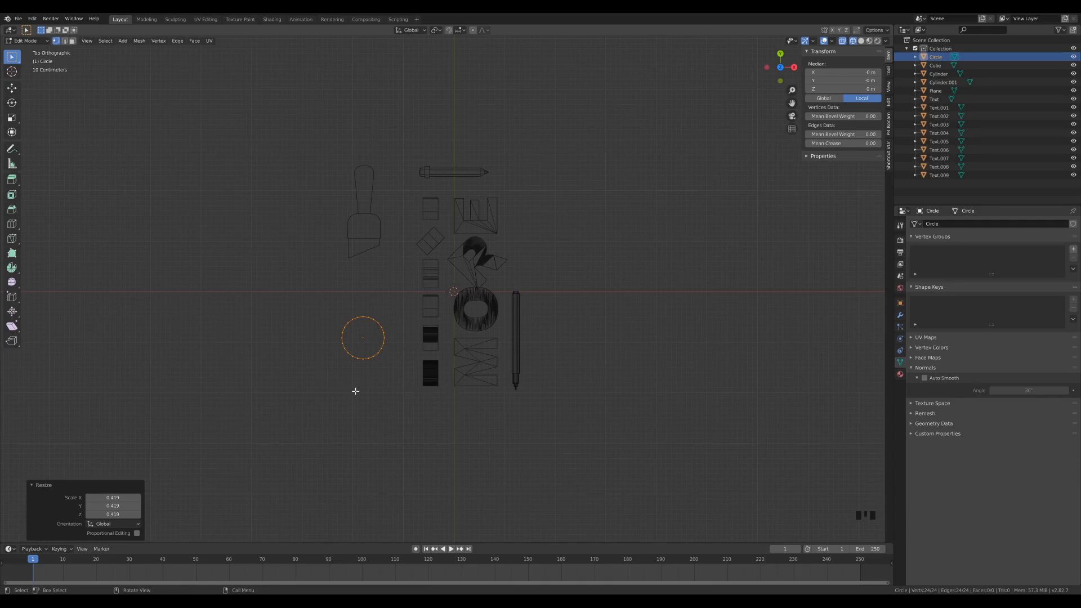
{"action": "key", "text": "Tab"}
Nudge the circle to about X -1.74 m, Y -0.87 m and display the scene in solid shading
{"action": "key", "text": "g"}
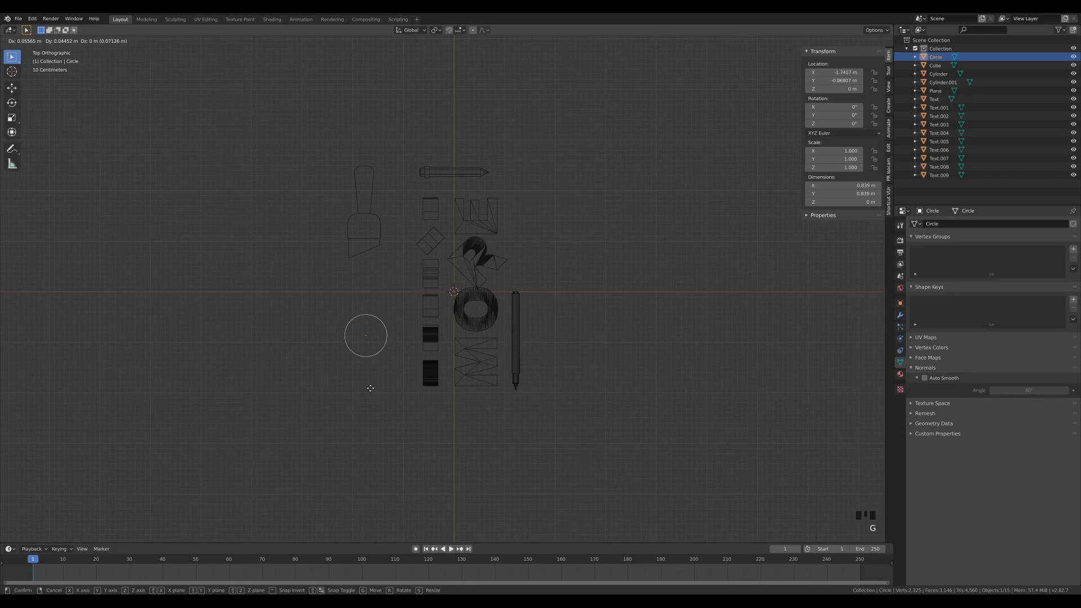
{"action": "left_click", "coordinate": [371, 389]}
{"action": "key", "text": "Tab"}
{"action": "middle_click_drag", "start_coordinate": [565, 321], "coordinate": [463, 270]}
{"action": "scroll", "coordinate": [463, 271], "scroll_direction": "up", "scroll_amount": 3}
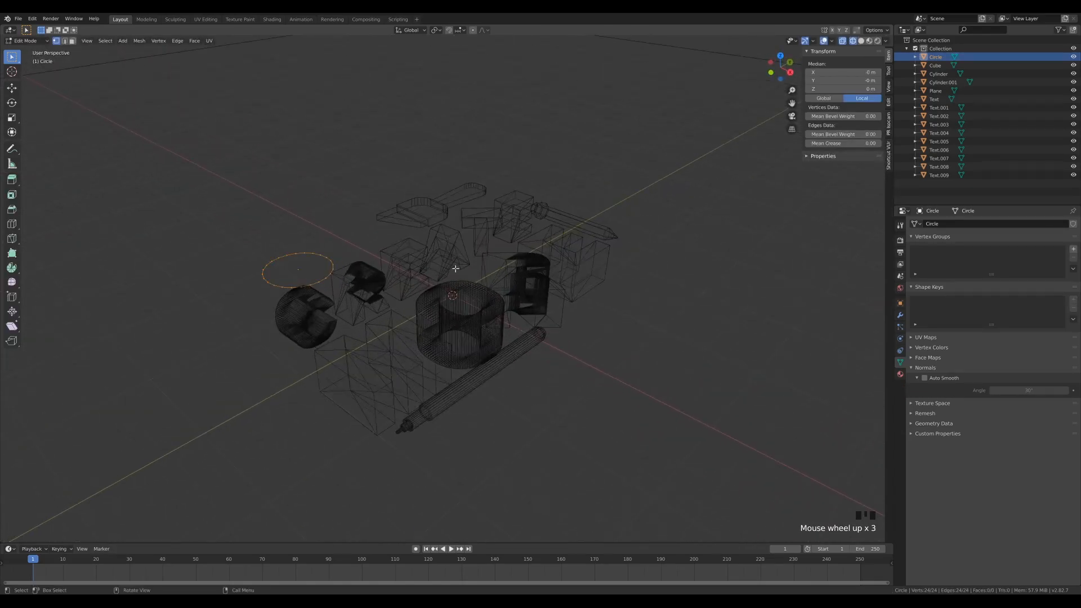
{"action": "key", "text": "z"}
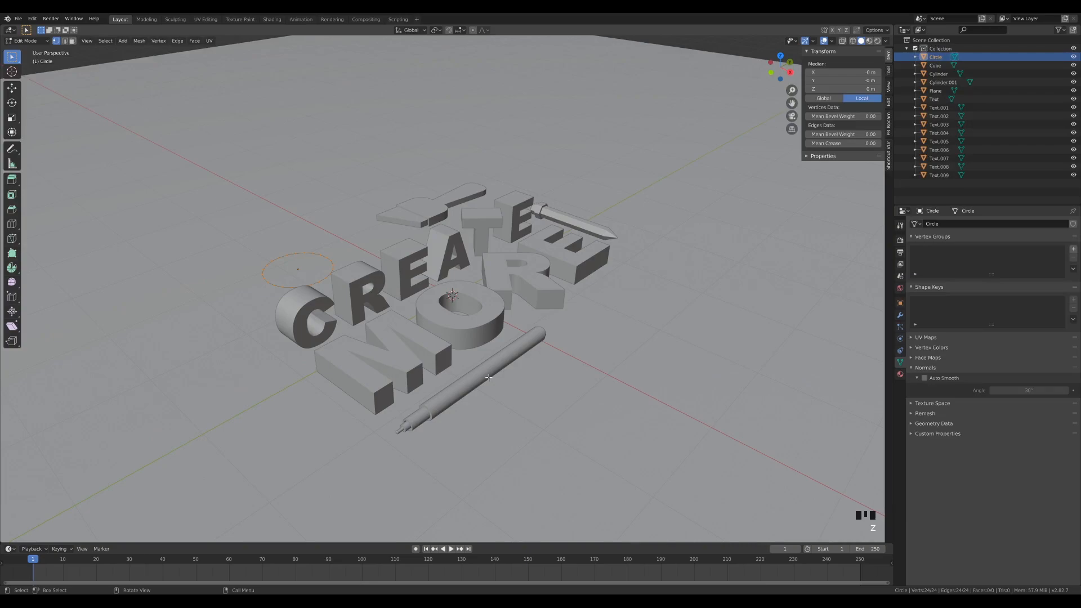
{"action": "key", "text": "Tab"}
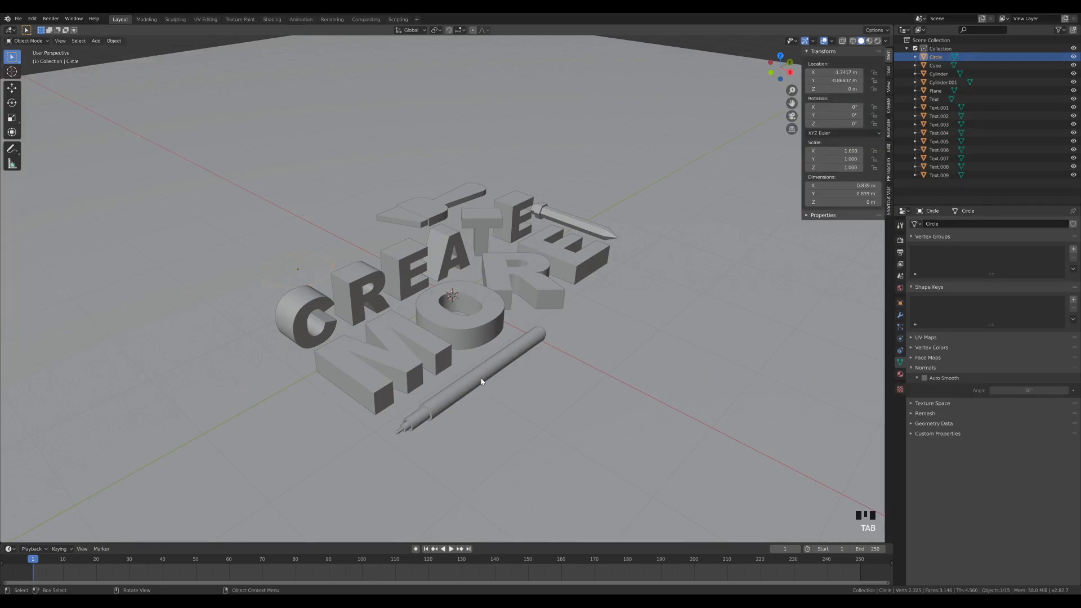
Try scaling the marker pen in front of the letters to about 0.7 of its size and undo the scaling
{"action": "left_click", "coordinate": [484, 378]}
{"action": "middle_click_drag", "start_coordinate": [607, 386], "coordinate": [742, 328]}
{"action": "left_click", "coordinate": [659, 300]}
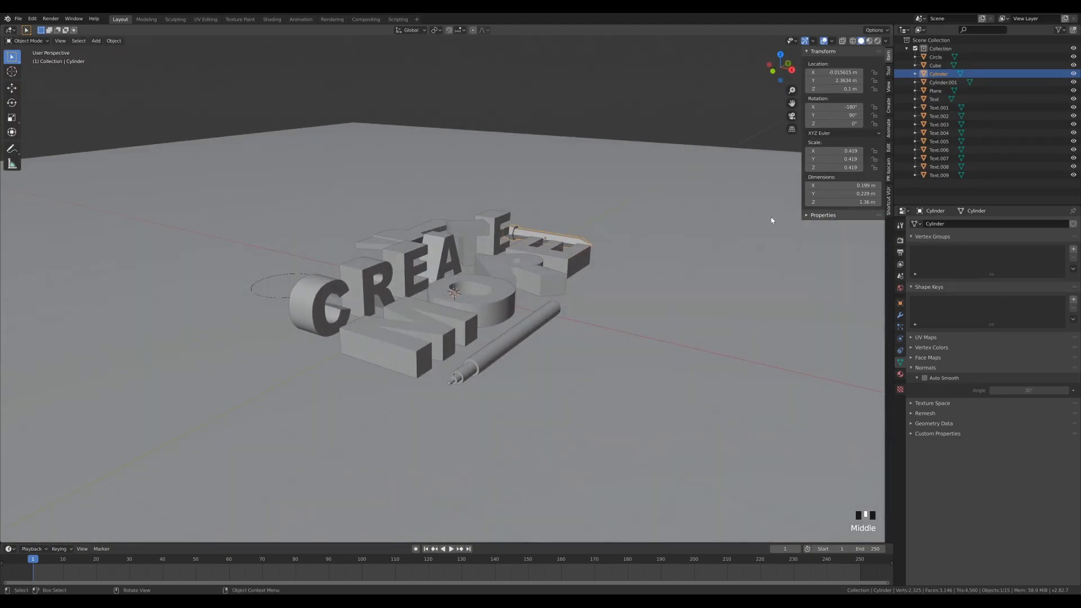
{"action": "scroll", "coordinate": [674, 340], "scroll_direction": "up", "scroll_amount": 2}
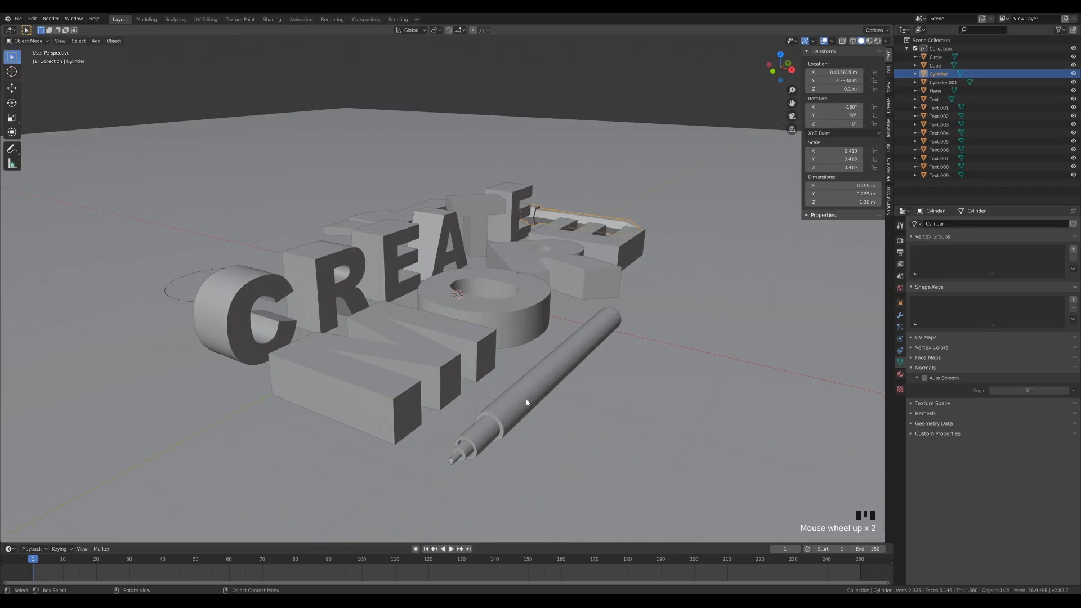
{"action": "scroll", "coordinate": [637, 380], "scroll_direction": "down", "scroll_amount": 2}
{"action": "middle_click_drag", "start_coordinate": [678, 377], "coordinate": [526, 285]}
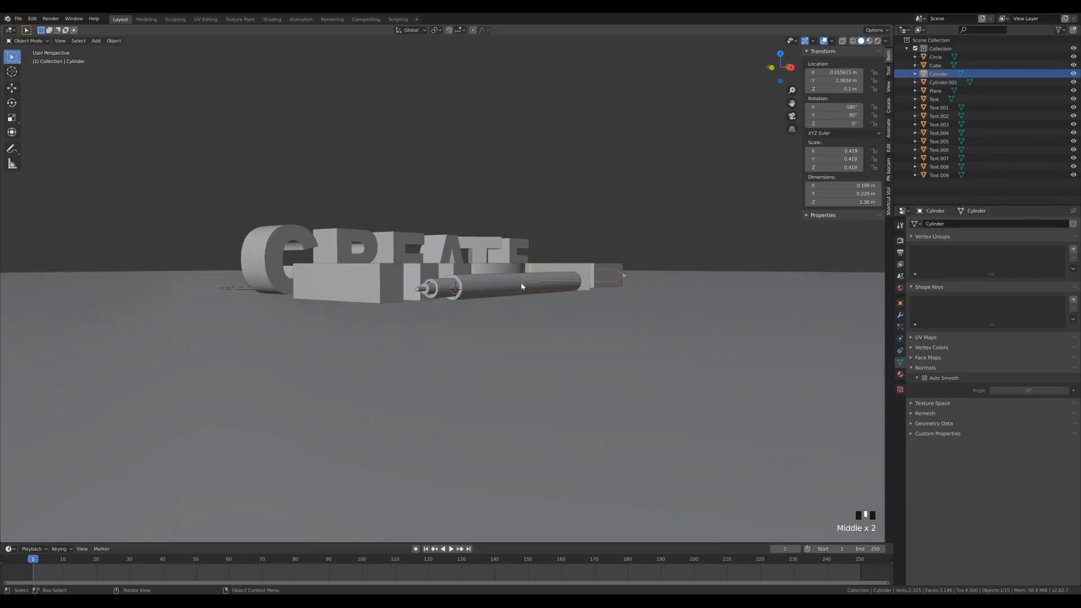
{"action": "left_click", "coordinate": [524, 290]}
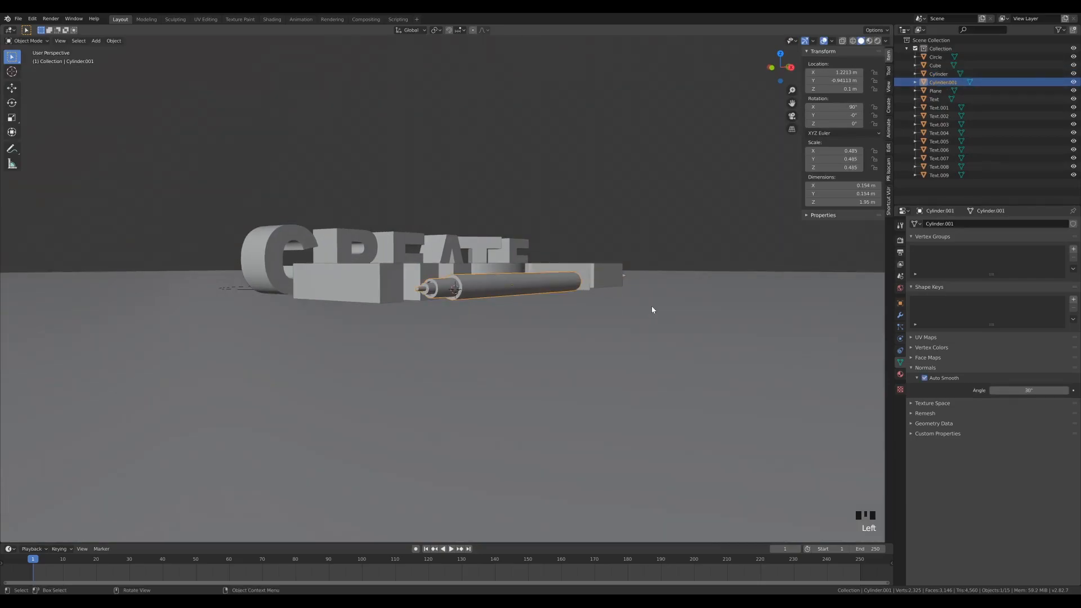
{"action": "key", "text": "ctrl+z"}
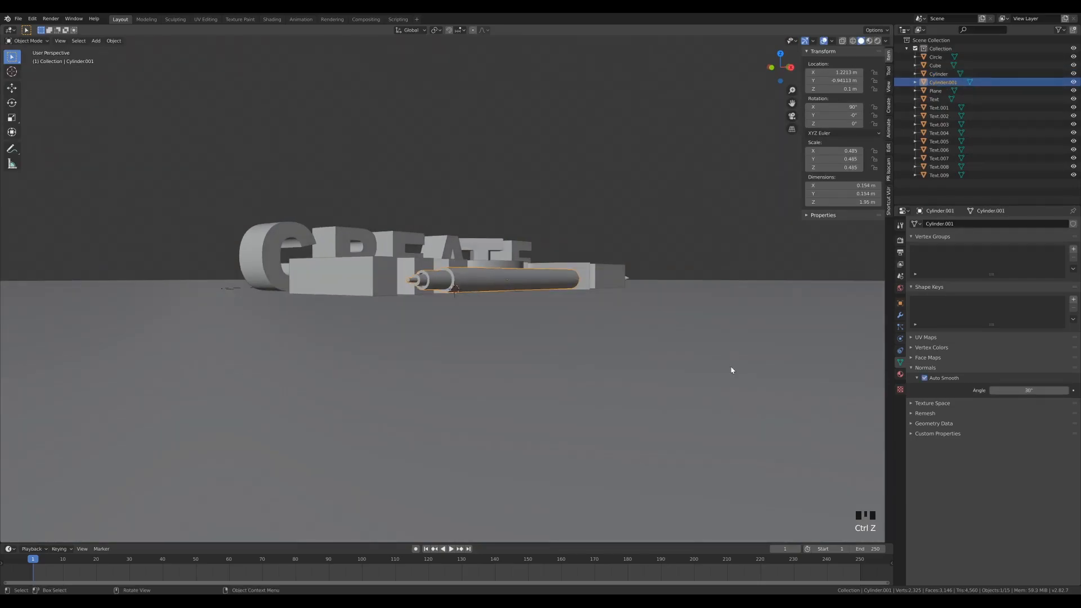
{"action": "key", "text": "s"}
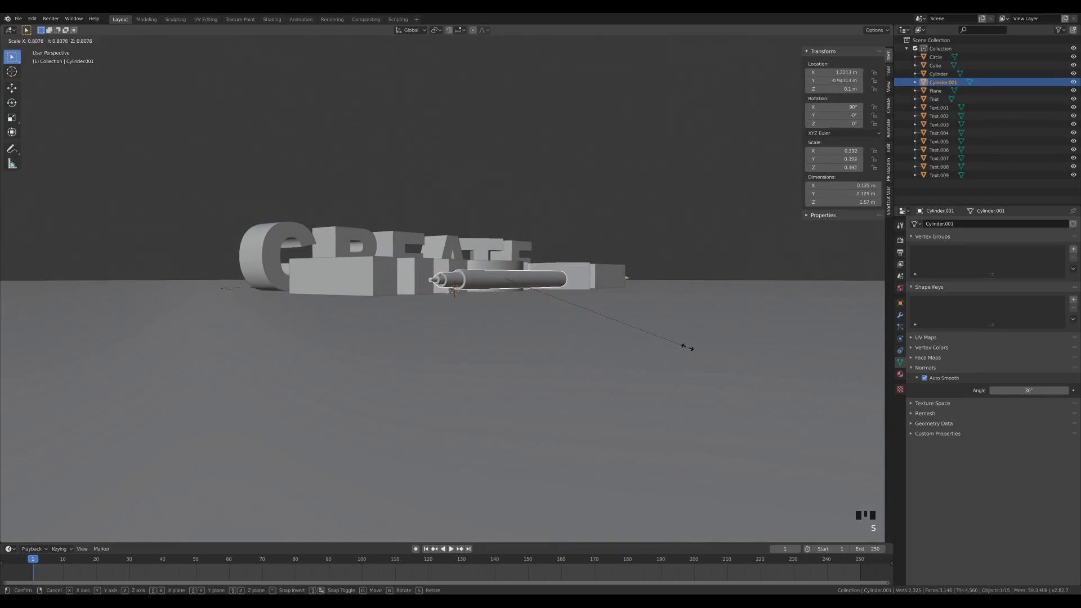
{"action": "left_click", "coordinate": [439, 291]}
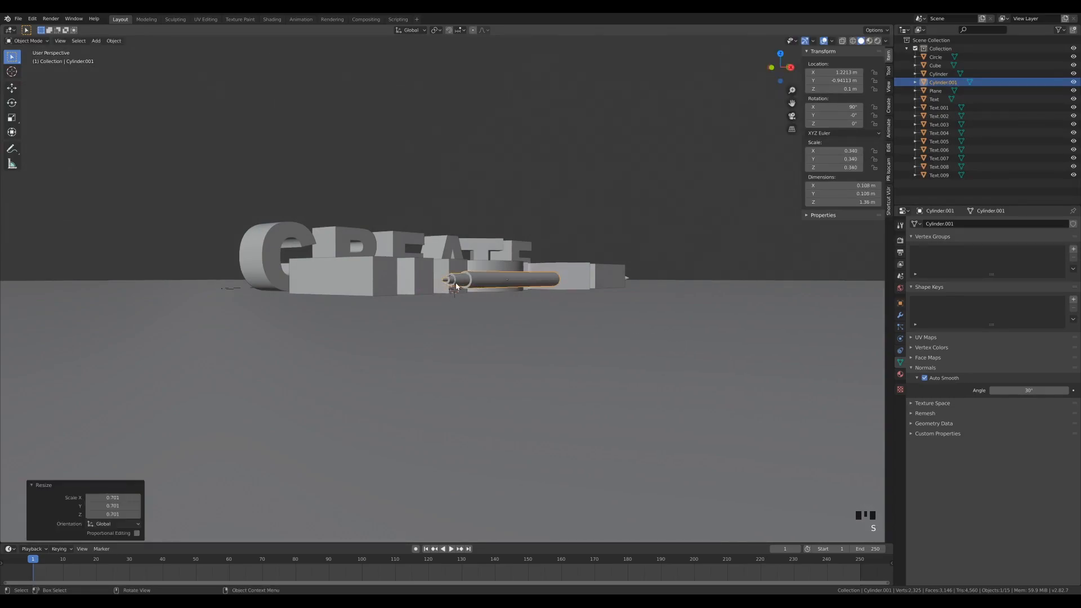
{"action": "middle_click_drag", "start_coordinate": [540, 314], "coordinate": [590, 326]}
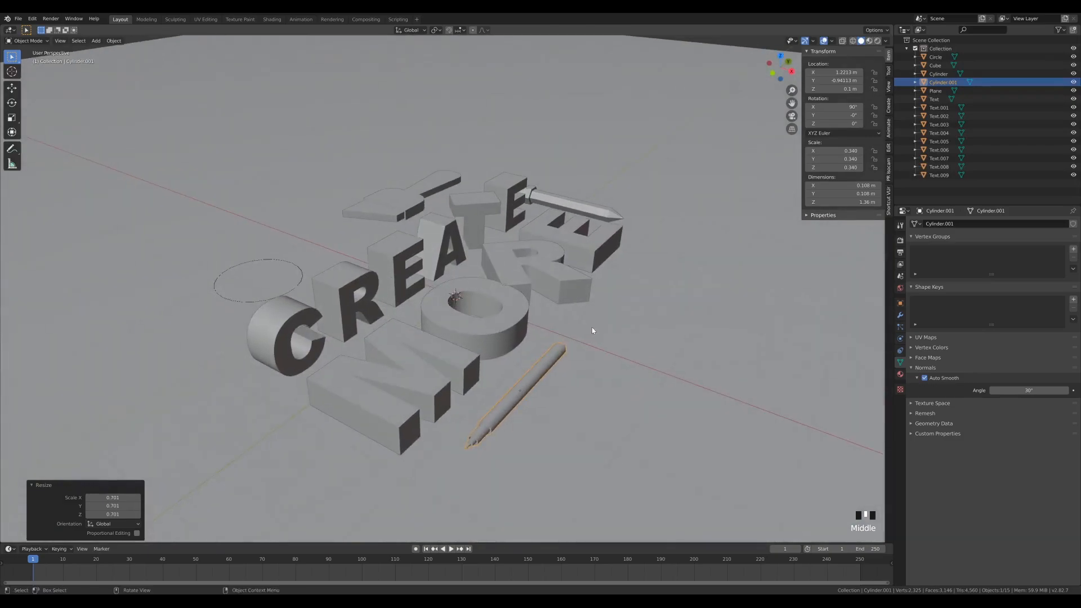
{"action": "key", "text": "ctrl+z"}
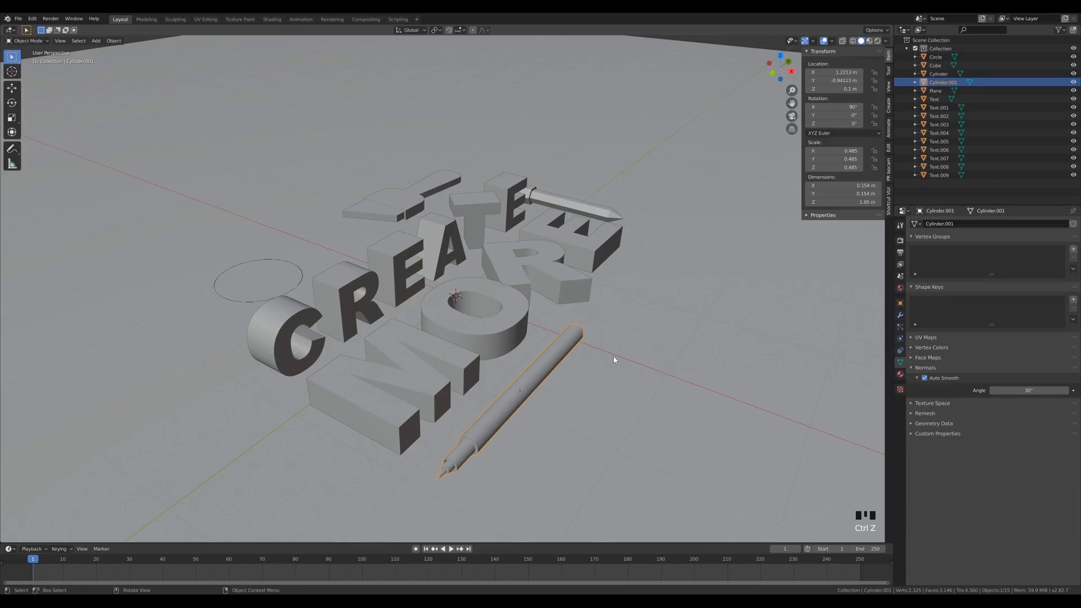
Select the circle behind the letter C and fill its outline with a face in Edit Mode
{"action": "left_click", "coordinate": [287, 265]}
{"action": "left_click", "coordinate": [287, 265]}
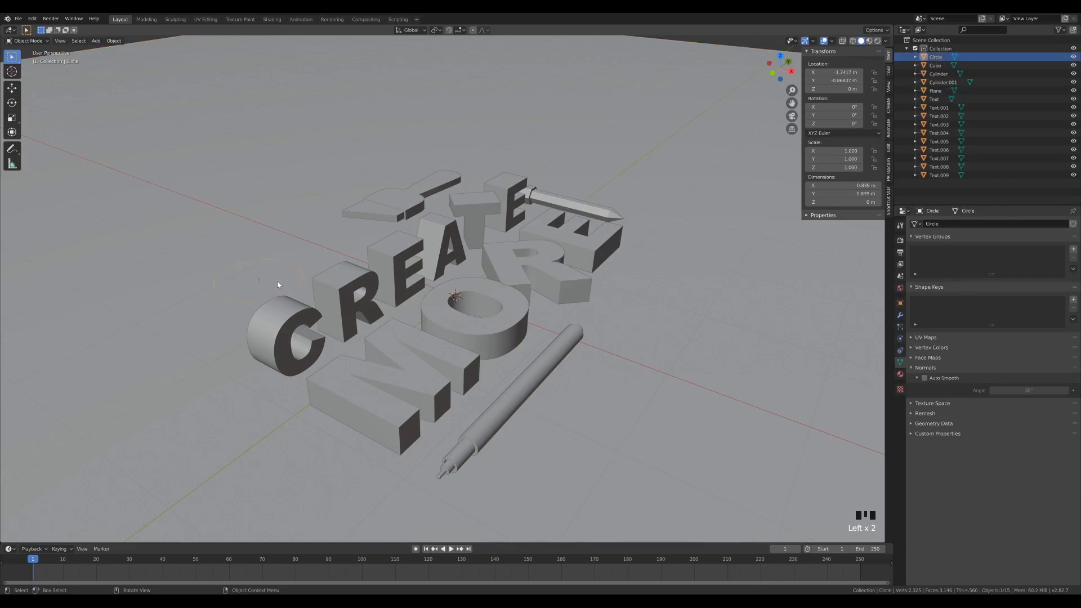
{"action": "middle_click_drag", "start_coordinate": [419, 323], "coordinate": [309, 359]}
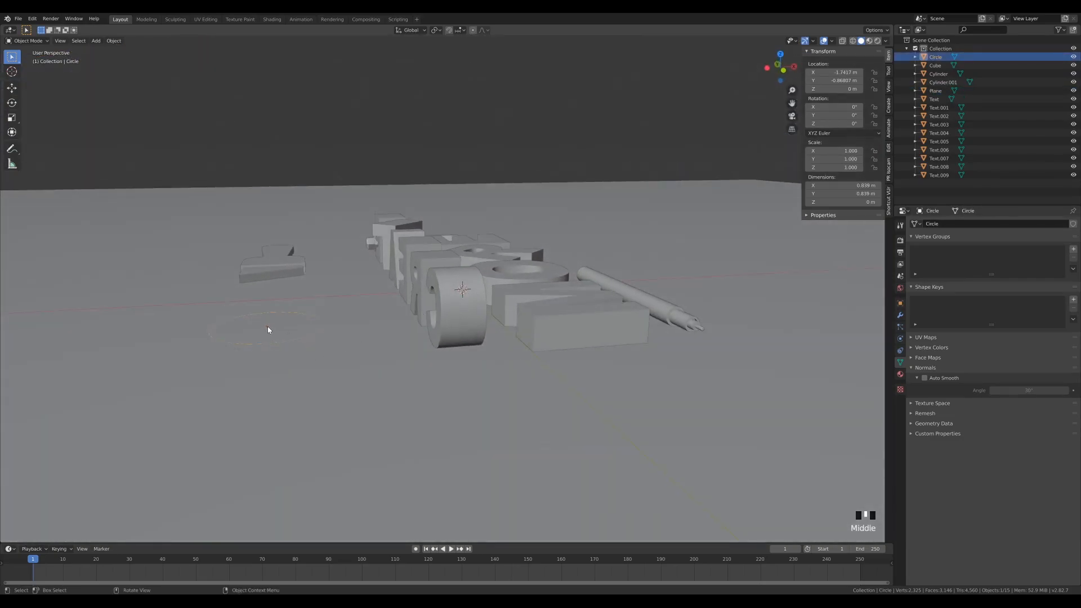
{"action": "middle_click_drag", "start_coordinate": [456, 319], "coordinate": [293, 314]}
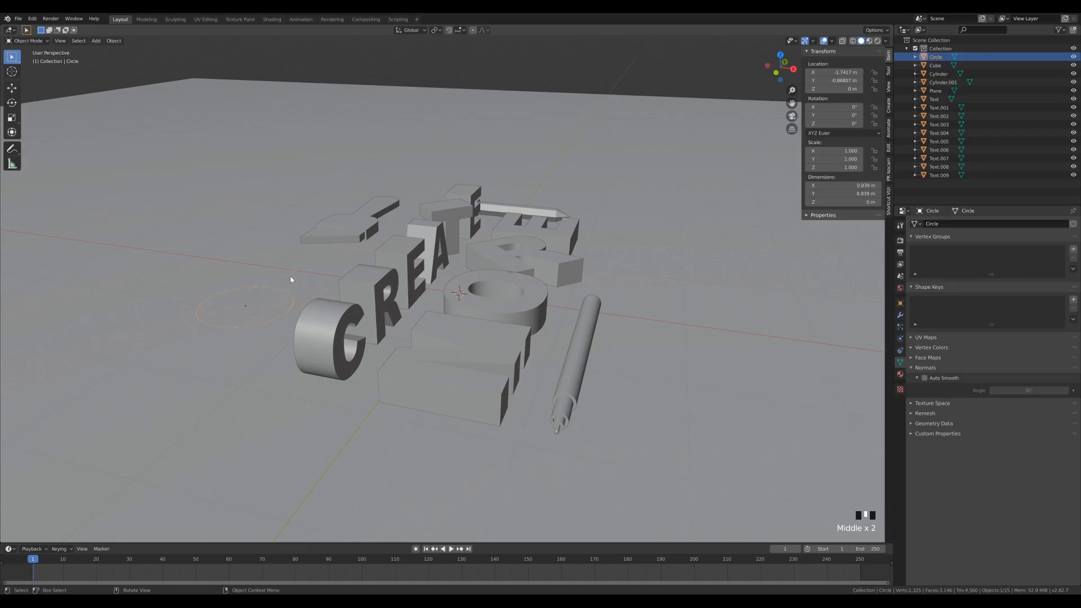
{"action": "middle_click_drag", "start_coordinate": [335, 274], "coordinate": [282, 296]}
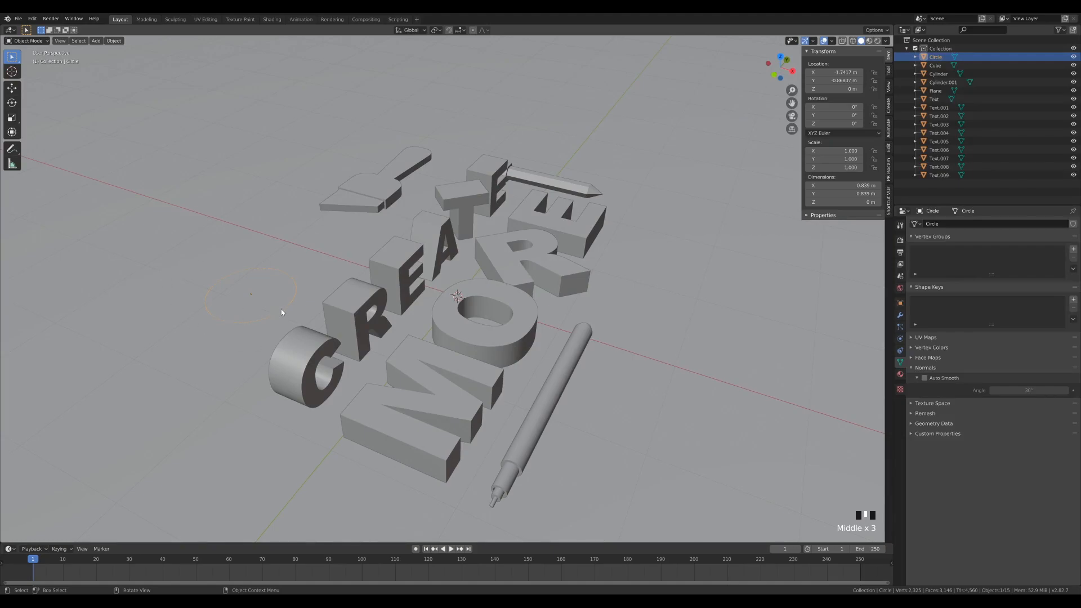
{"action": "key", "text": "Tab"}
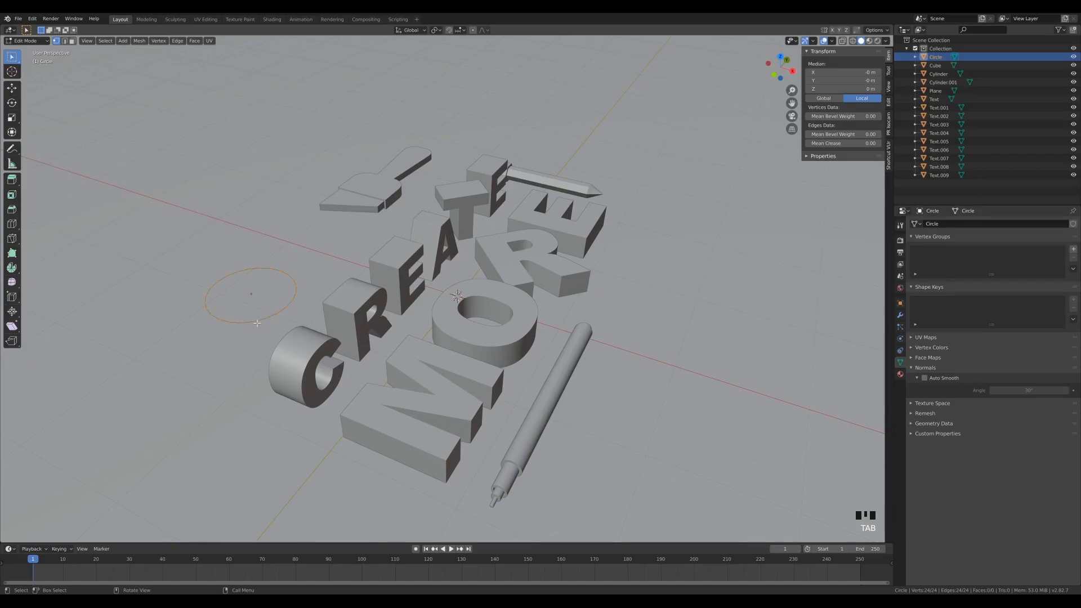
{"action": "key", "text": "z"}
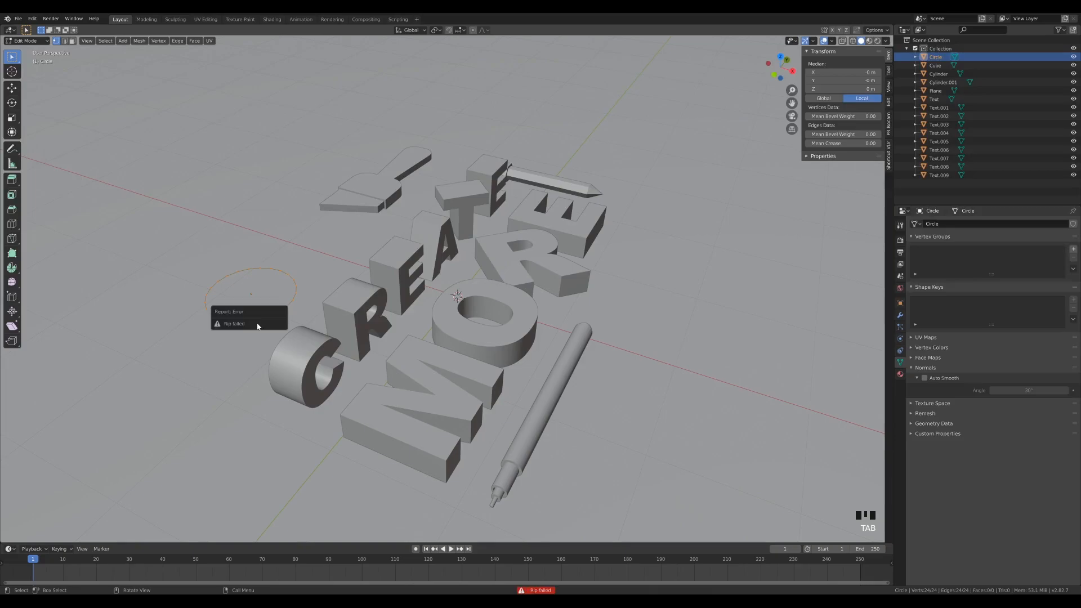
{"action": "middle_click_drag", "start_coordinate": [347, 272], "coordinate": [348, 268]}
{"action": "key", "text": "f"}
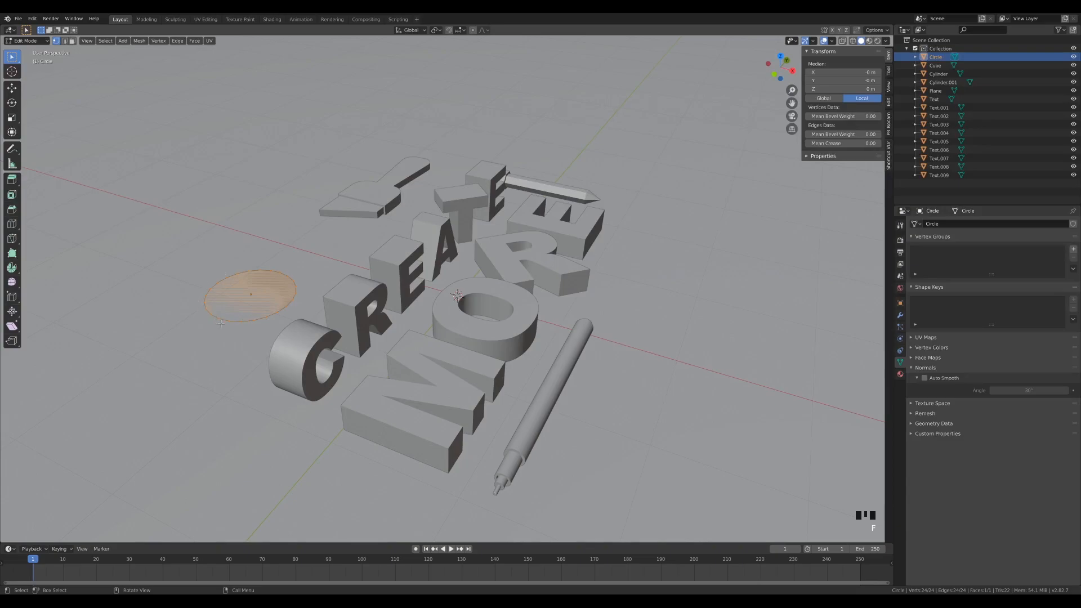
Extrude the circular face upward by about 1.35 m to form the can's cylindrical body
{"action": "middle_click_drag", "start_coordinate": [470, 287], "coordinate": [551, 290], "text": "shift"}
{"action": "mouse_move", "coordinate": [551, 290]}
{"action": "middle_mouse_down", "text": "shift"}
{"action": "mouse_move", "coordinate": [565, 288]}
{"action": "mouse_move", "coordinate": [561, 308]}
{"action": "middle_mouse_up", "text": "shift"}
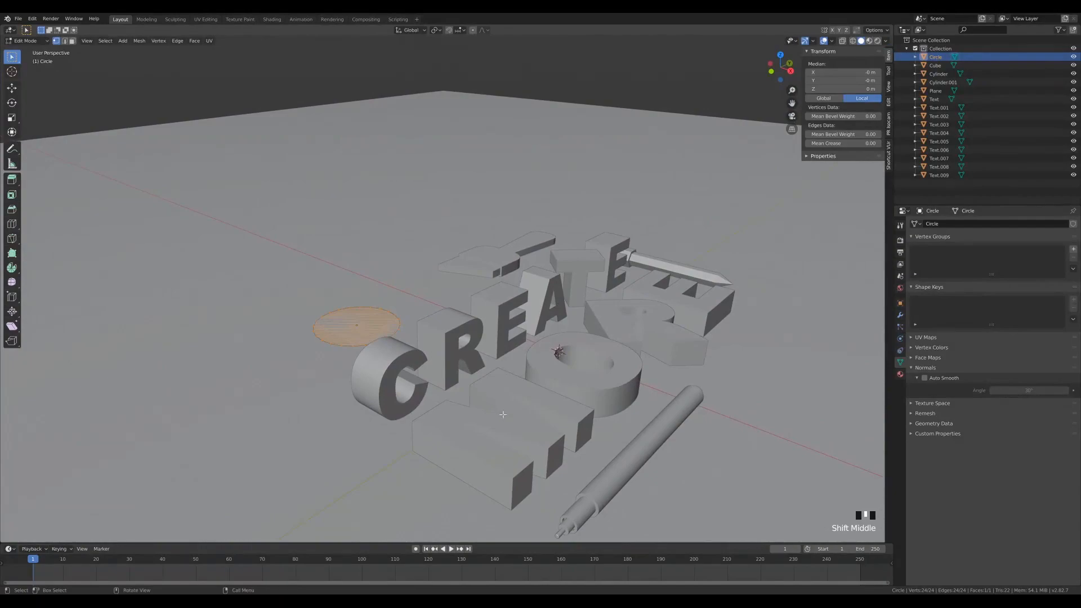
{"action": "key", "text": "e"}
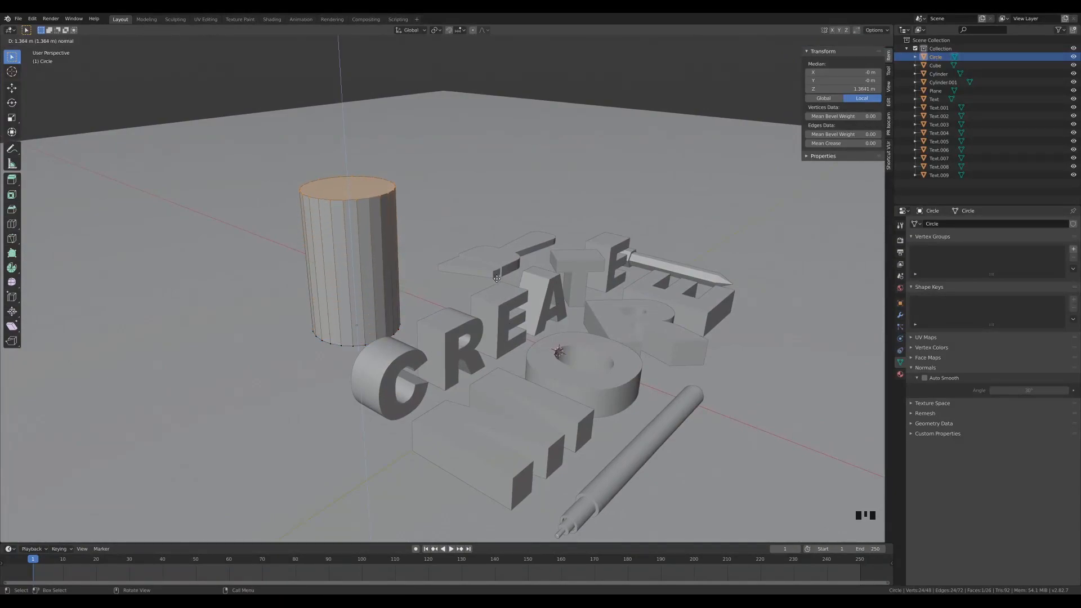
{"action": "left_click", "coordinate": [497, 280]}
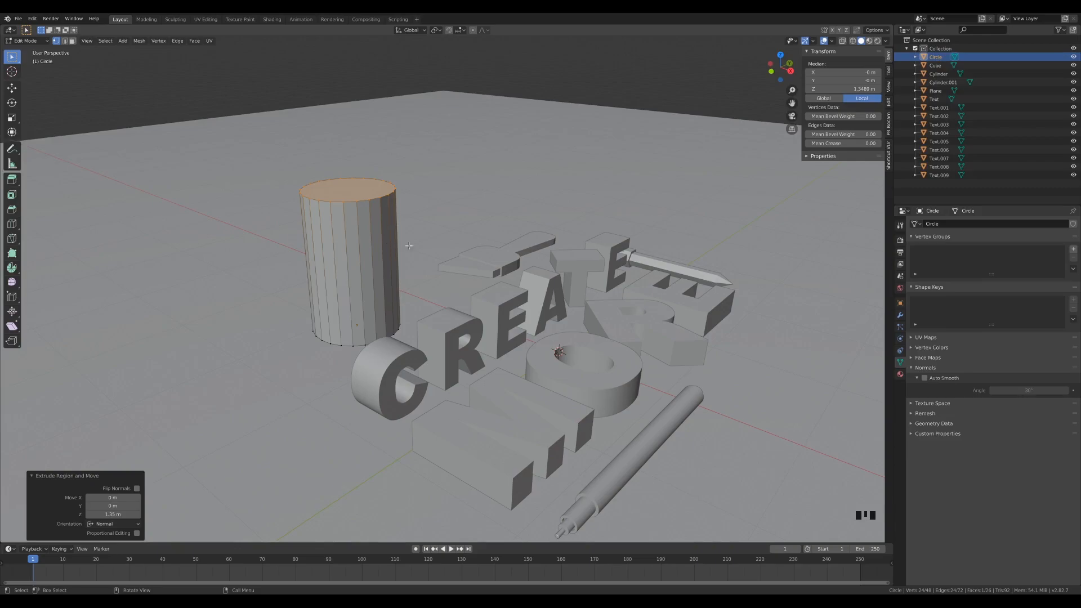
Bevel the cylinder's top edge with 5 segments and an offset of about 0.285 m to form a rounded dome
{"action": "key", "text": "ctrl+b"}
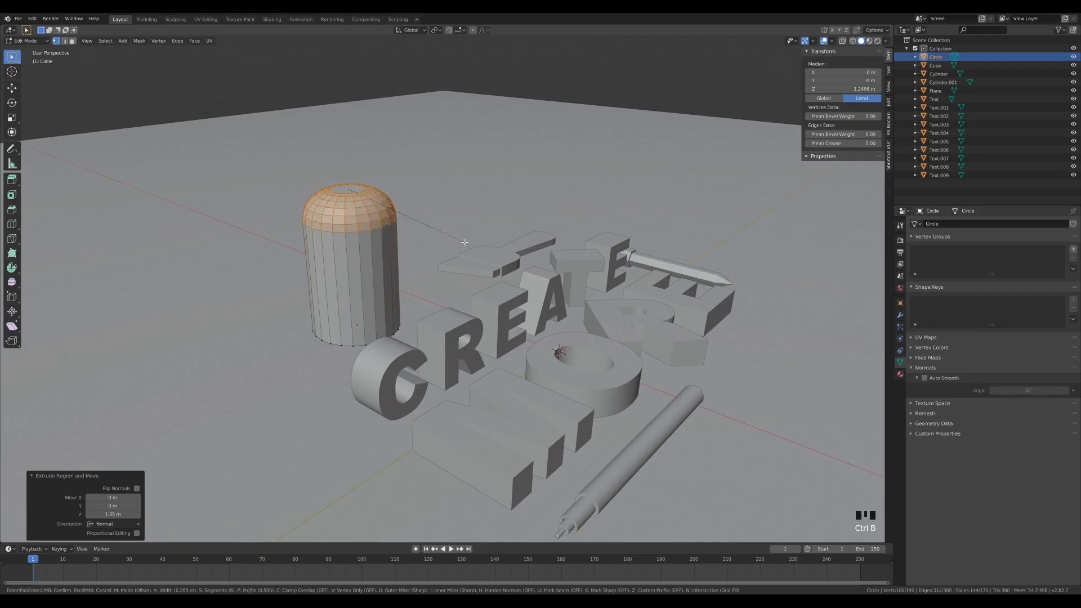
{"action": "scroll", "coordinate": [464, 242], "scroll_direction": "down", "scroll_amount": 1}
{"action": "left_click", "coordinate": [467, 244]}
Add two loop cuts around the can's body, one just below the dome and one close to the base
{"action": "middle_click_drag", "start_coordinate": [399, 211], "coordinate": [439, 315]}
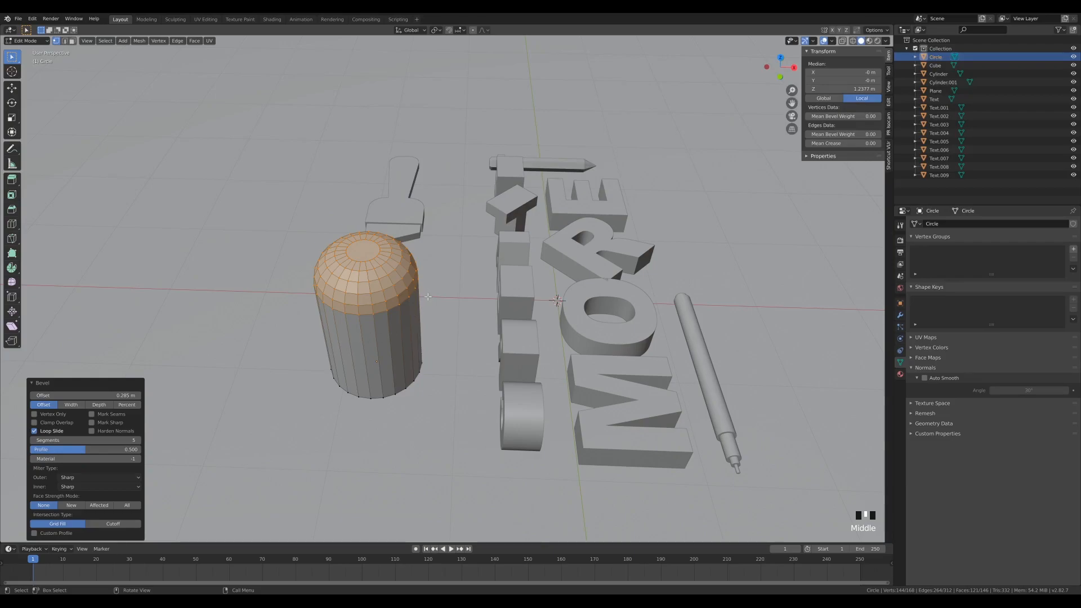
{"action": "middle_click_drag", "start_coordinate": [428, 297], "coordinate": [412, 311]}
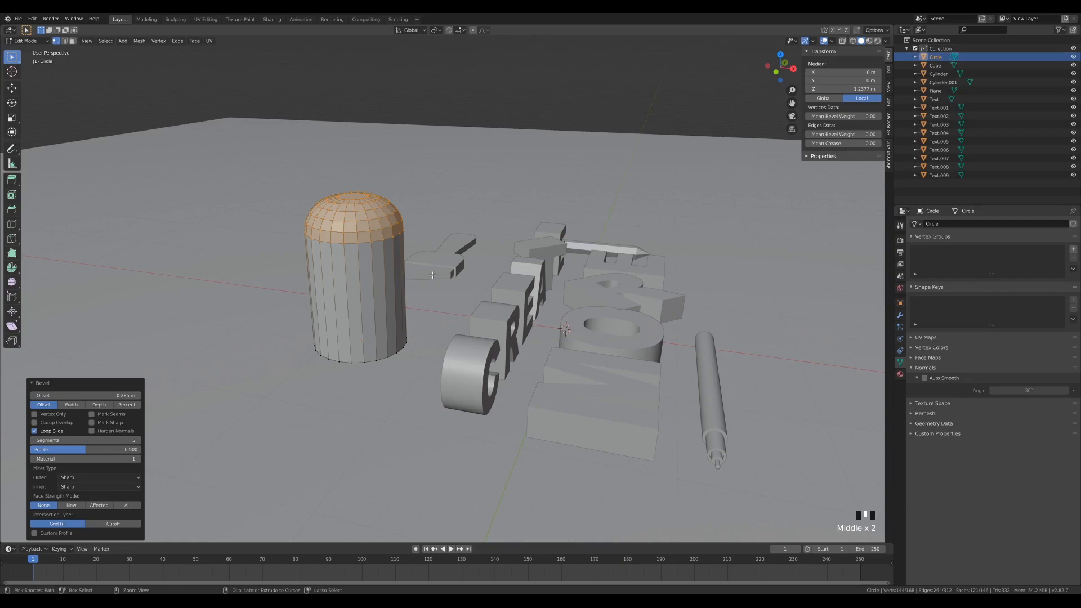
{"action": "key", "text": "ctrl+r"}
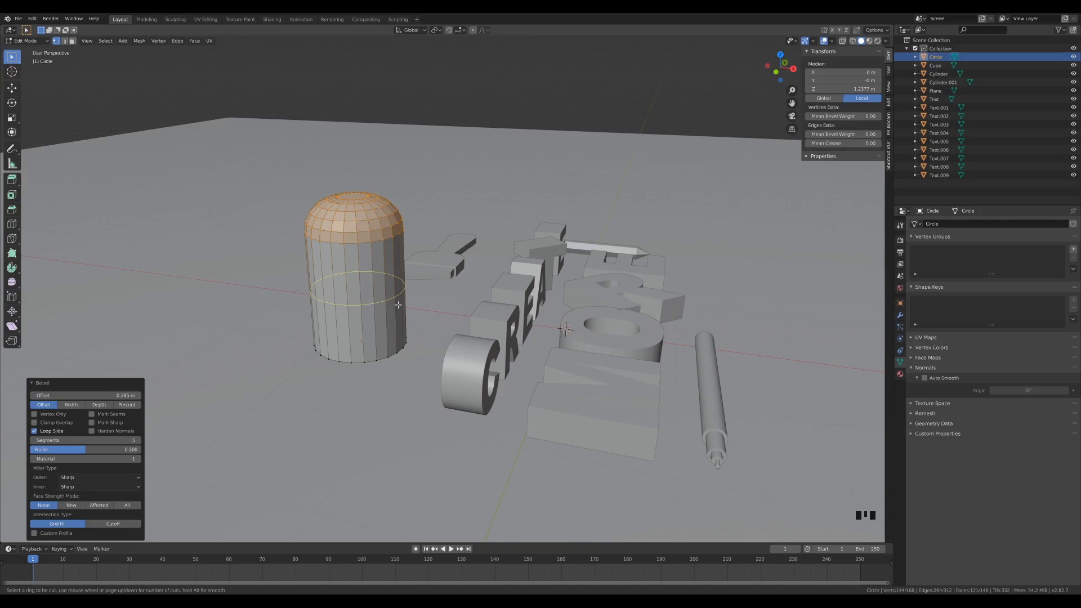
{"action": "left_click", "coordinate": [392, 308]}
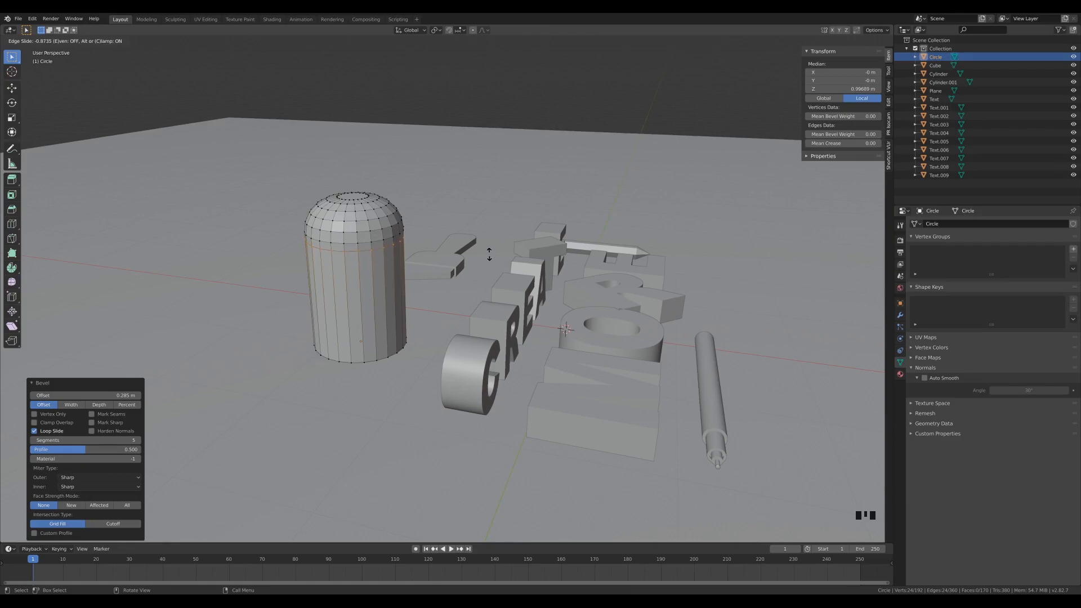
{"action": "left_click", "coordinate": [490, 255]}
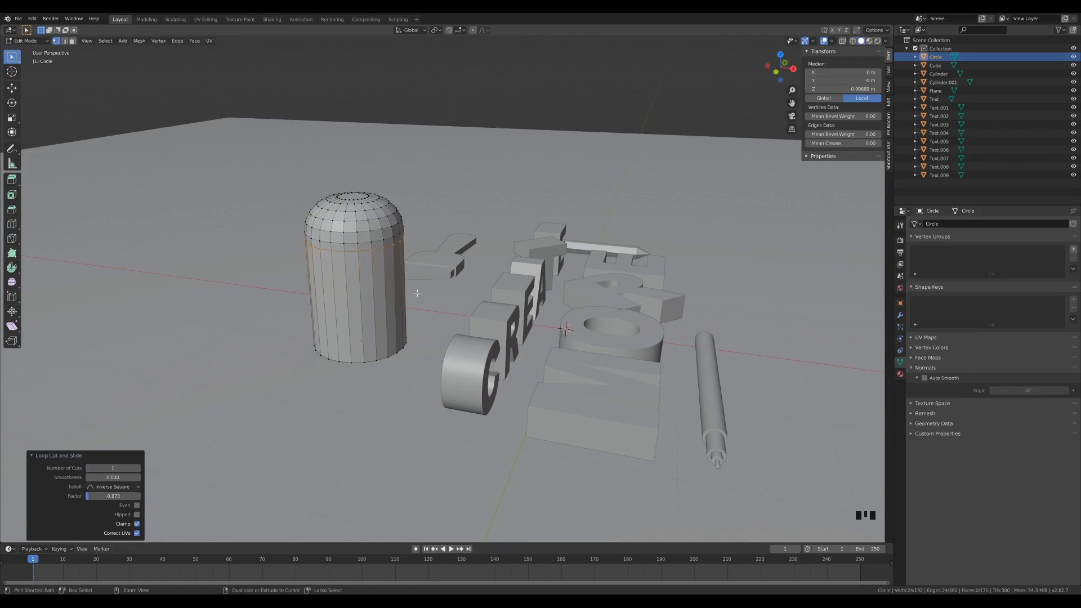
{"action": "key", "text": "ctrl+r"}
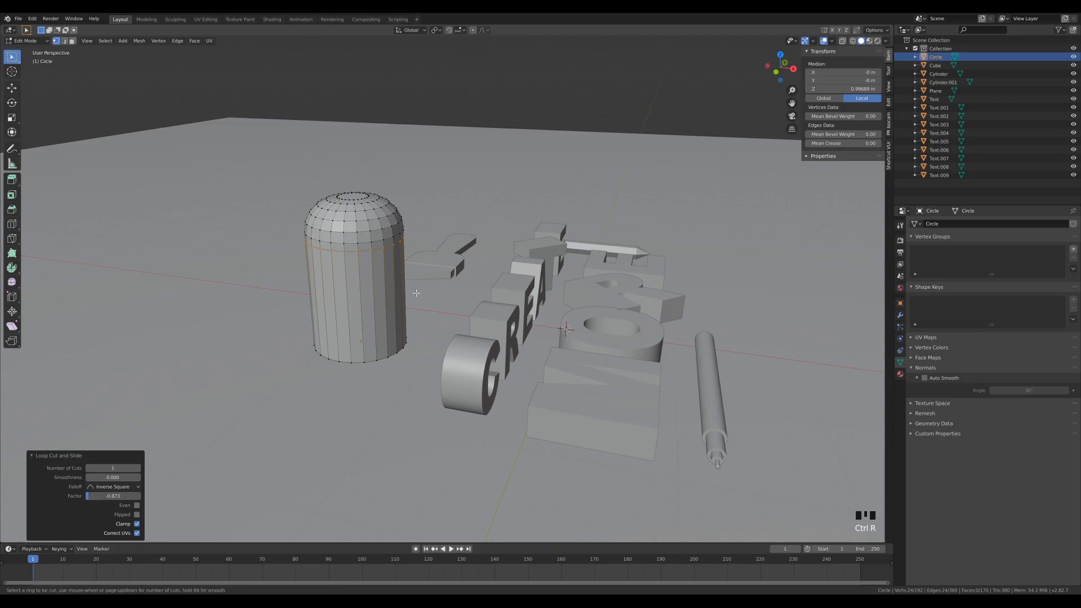
{"action": "left_click", "coordinate": [397, 297]}
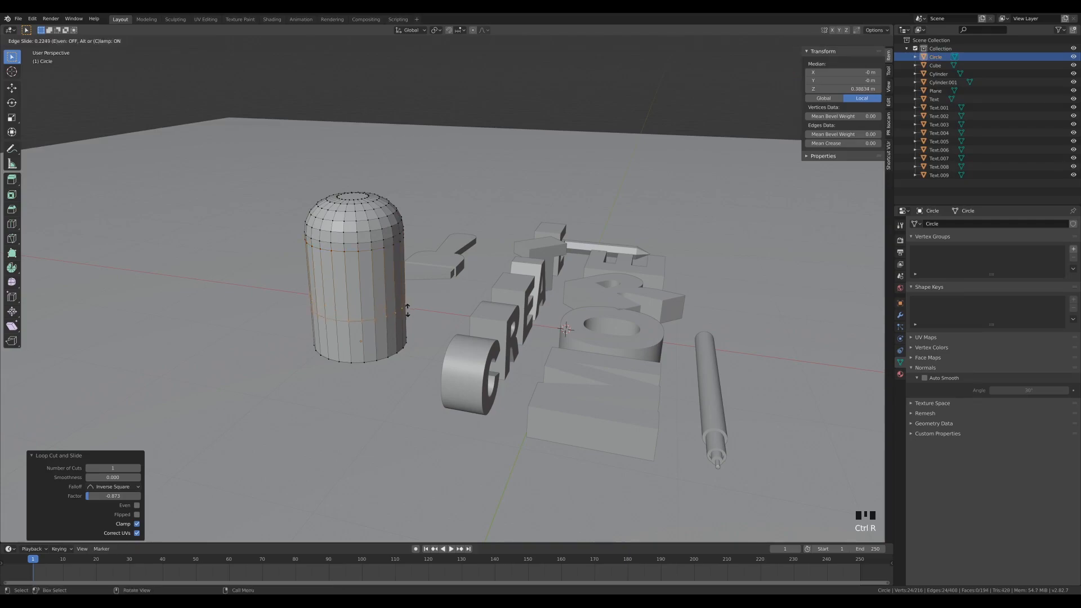
{"action": "left_click", "coordinate": [408, 342]}
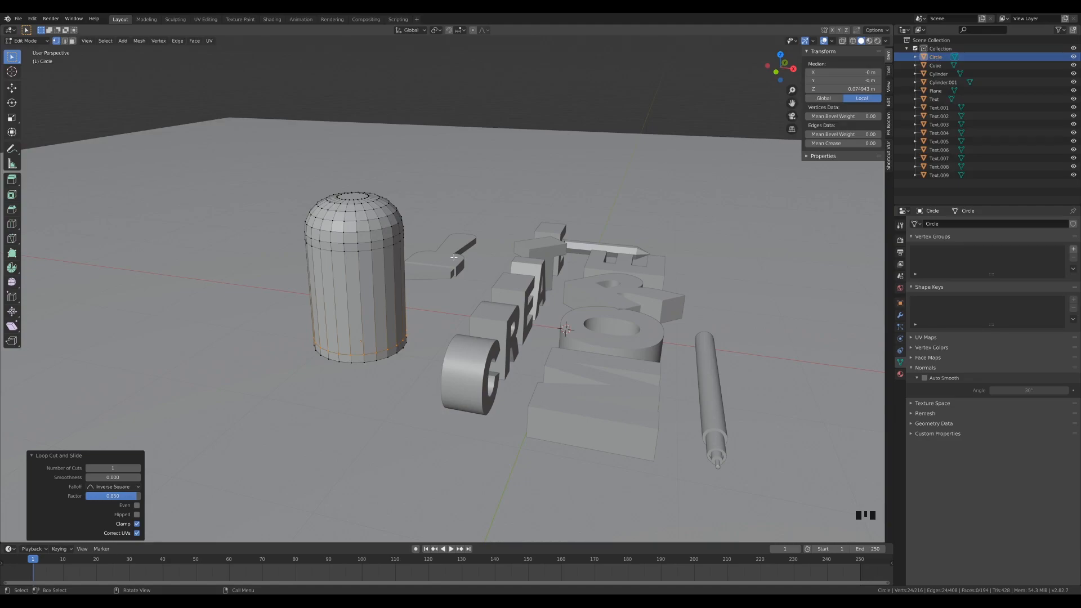
Select the narrow face bands below the dome and at the base, and extrude them outward along their normals by about 0.035 m
{"action": "left_click", "coordinate": [462, 295]}
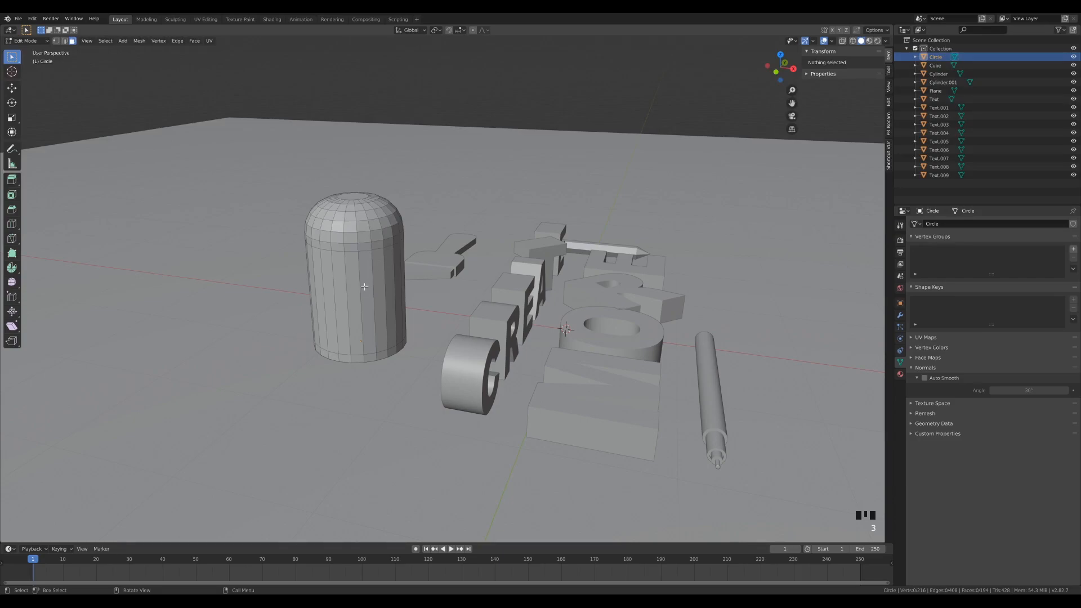
{"action": "left_click", "coordinate": [371, 246], "text": "alt"}
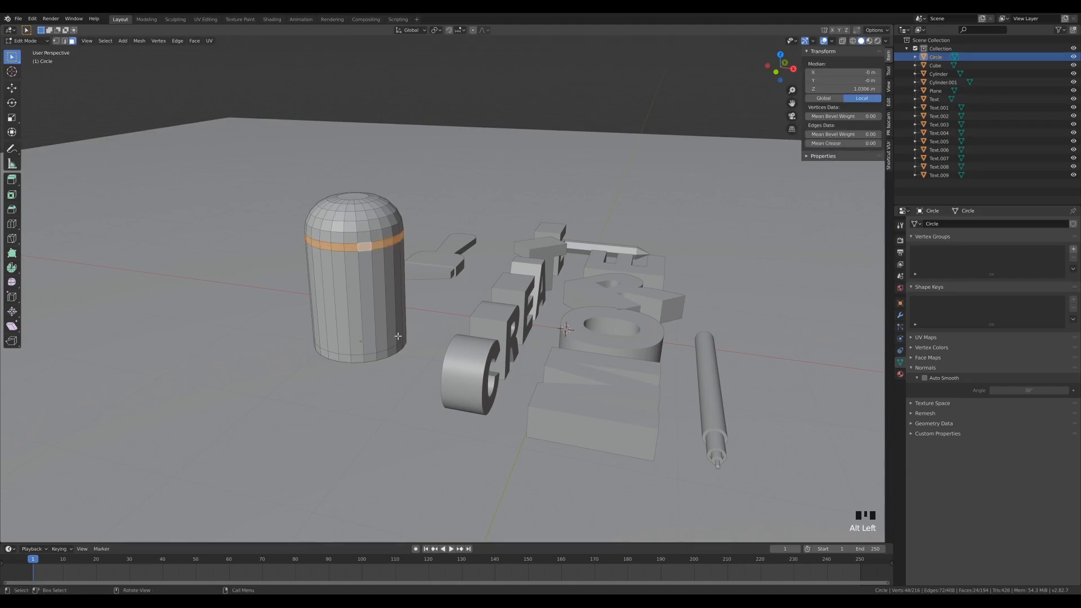
{"action": "left_click", "coordinate": [376, 357], "text": "alt+shift"}
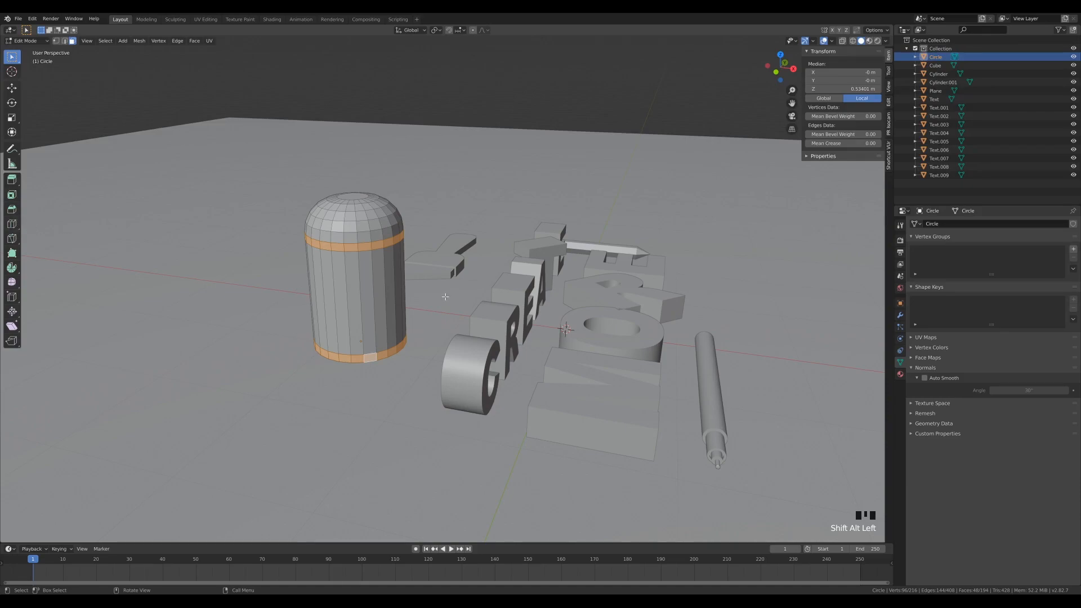
{"action": "key", "text": "alt+e"}
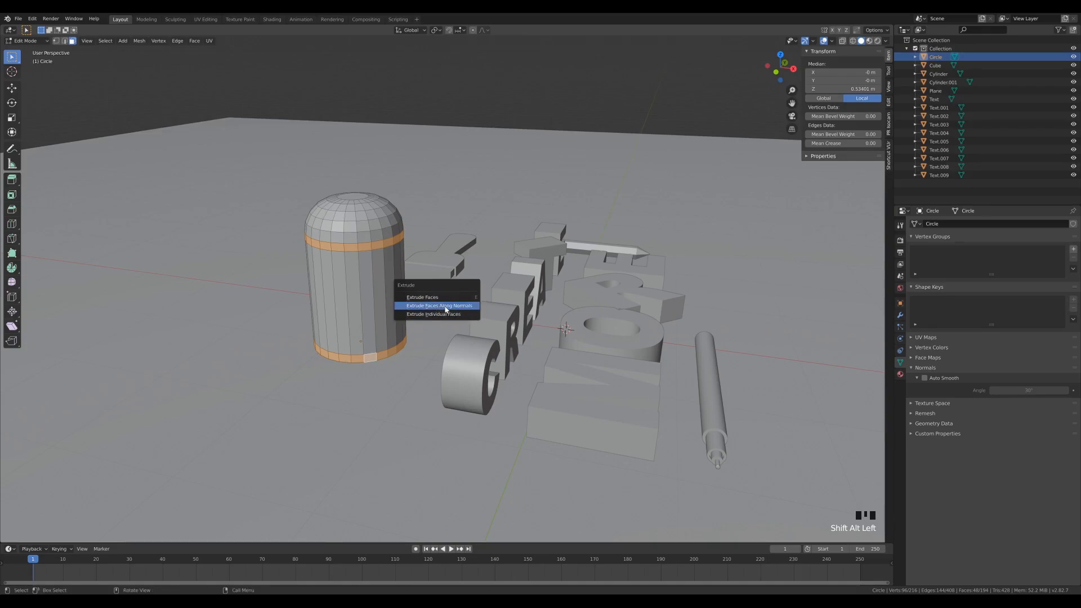
{"action": "left_click", "coordinate": [445, 306]}
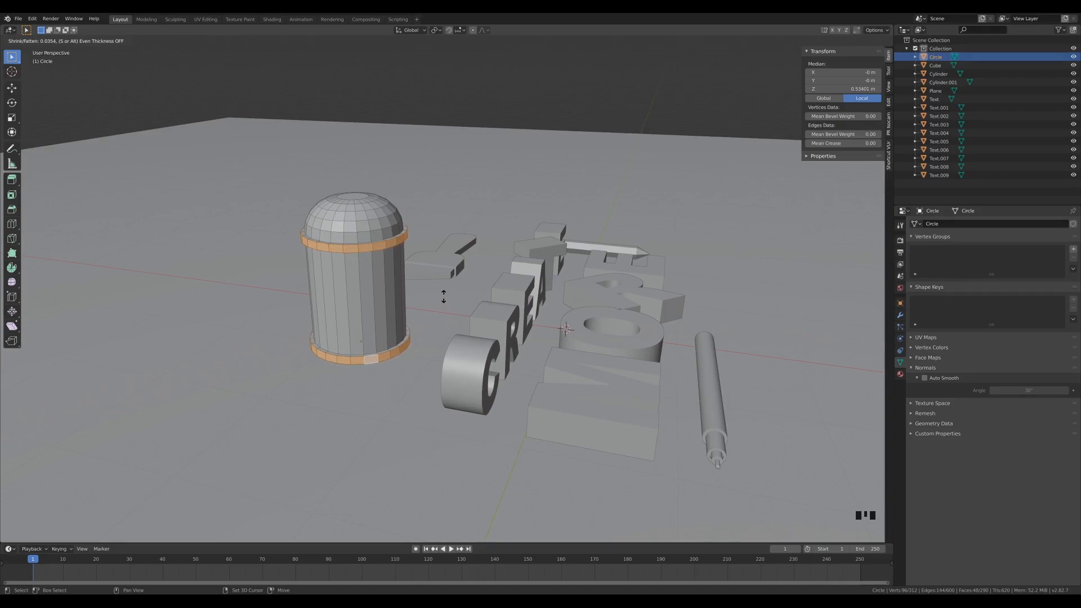
{"action": "left_click", "coordinate": [444, 296]}
Extrude the dome's top face about 0.059 m down into the can and inset the recessed face by about 0.093 m
{"action": "middle_click_drag", "start_coordinate": [444, 296], "coordinate": [432, 242]}
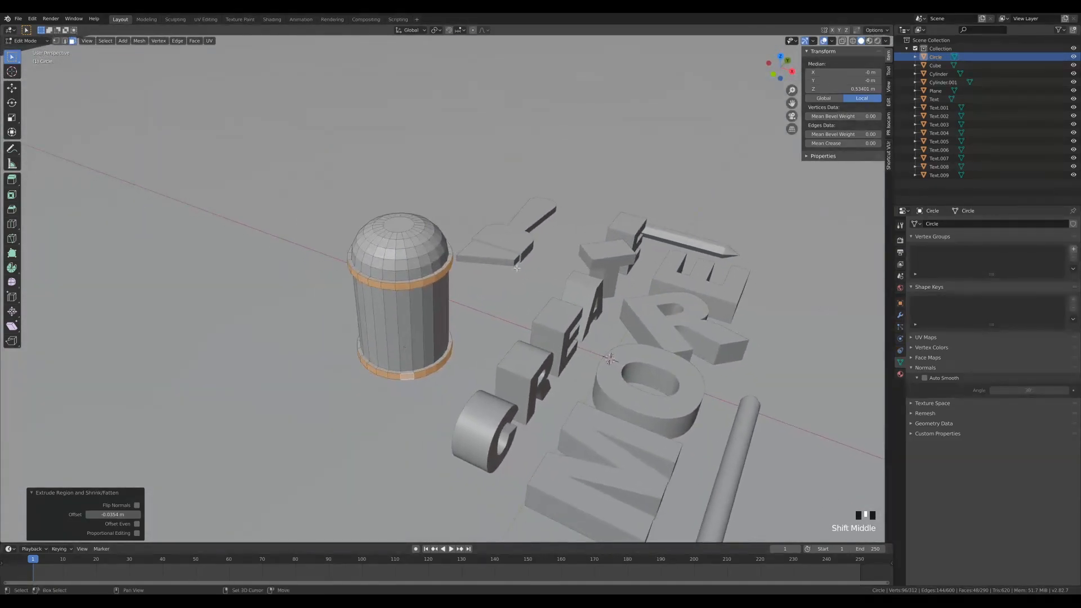
{"action": "left_click", "coordinate": [403, 228]}
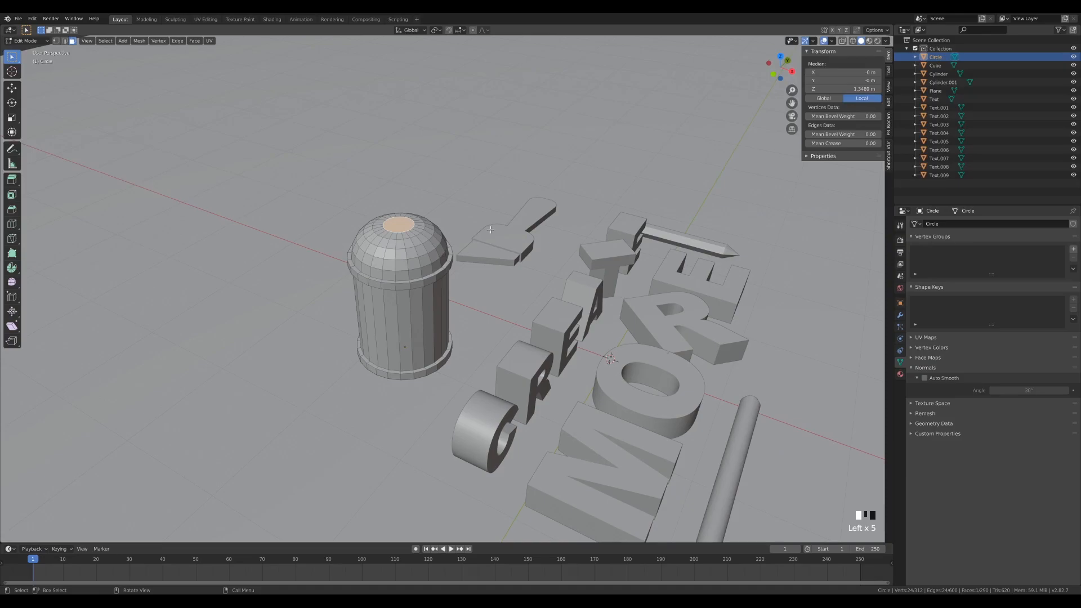
{"action": "key", "text": "e"}
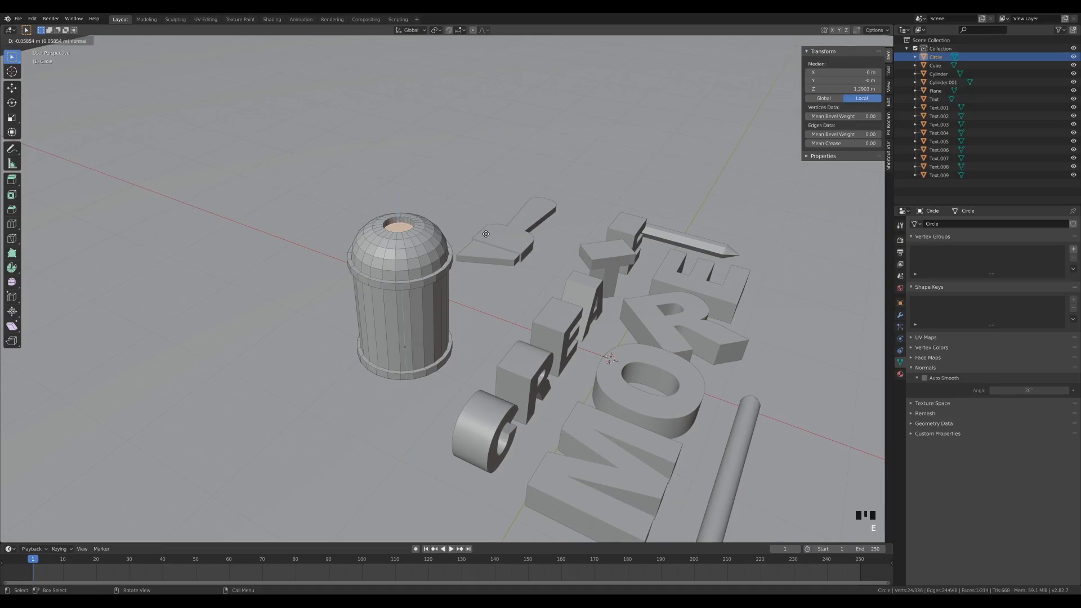
{"action": "left_click", "coordinate": [486, 234]}
{"action": "key", "text": "i"}
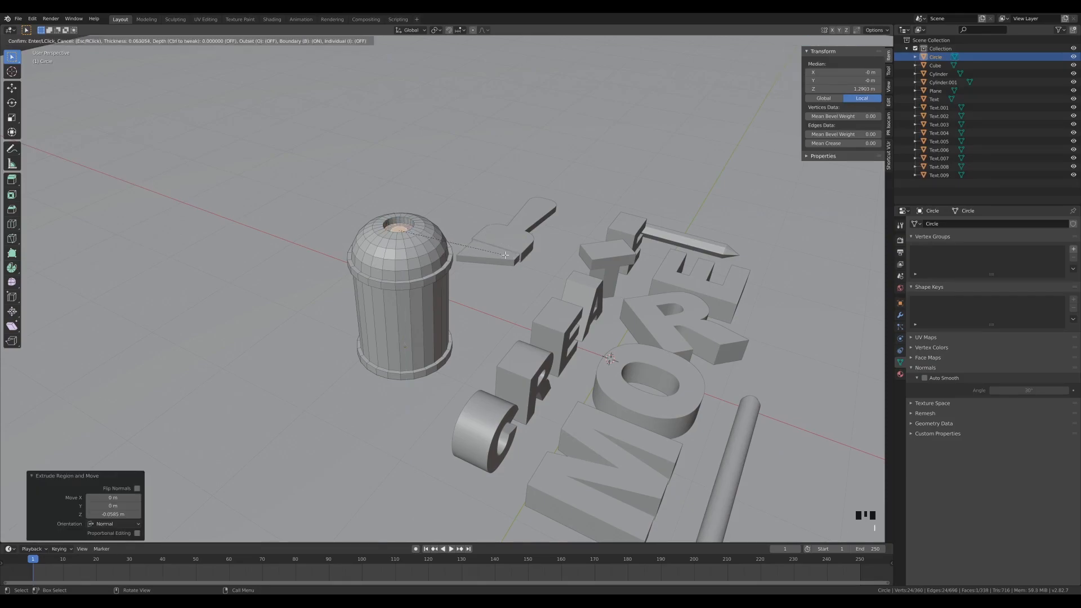
{"action": "left_click", "coordinate": [503, 254]}
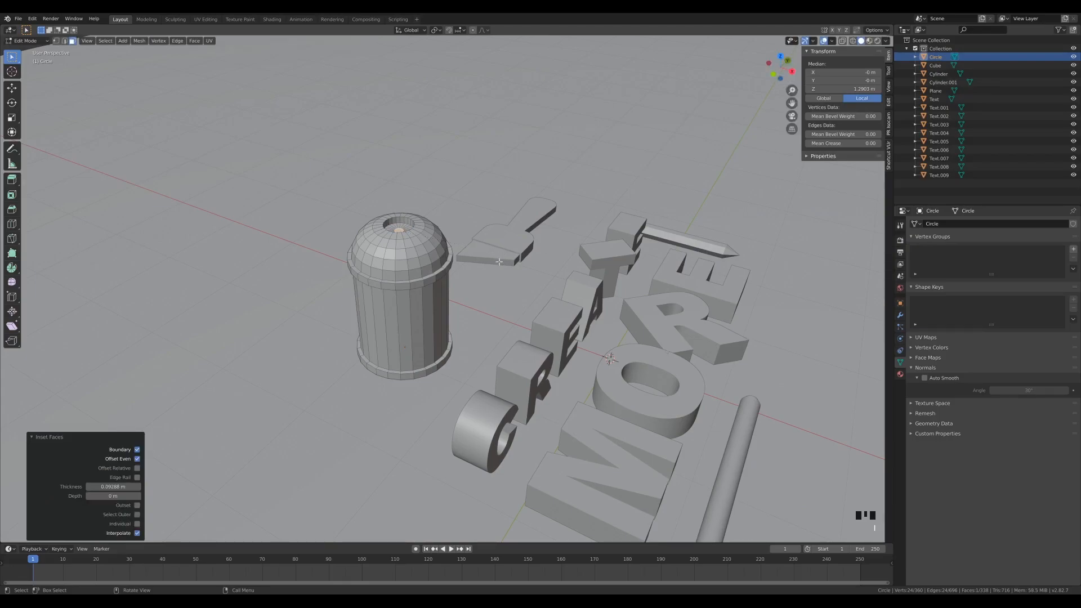
Extrude the small inset face up about 0.132 m as the valve stem and lower its top by about 0.024 m
{"action": "key", "text": "e"}
{"action": "left_click", "coordinate": [496, 248]}
{"action": "left_click", "coordinate": [332, 19]}
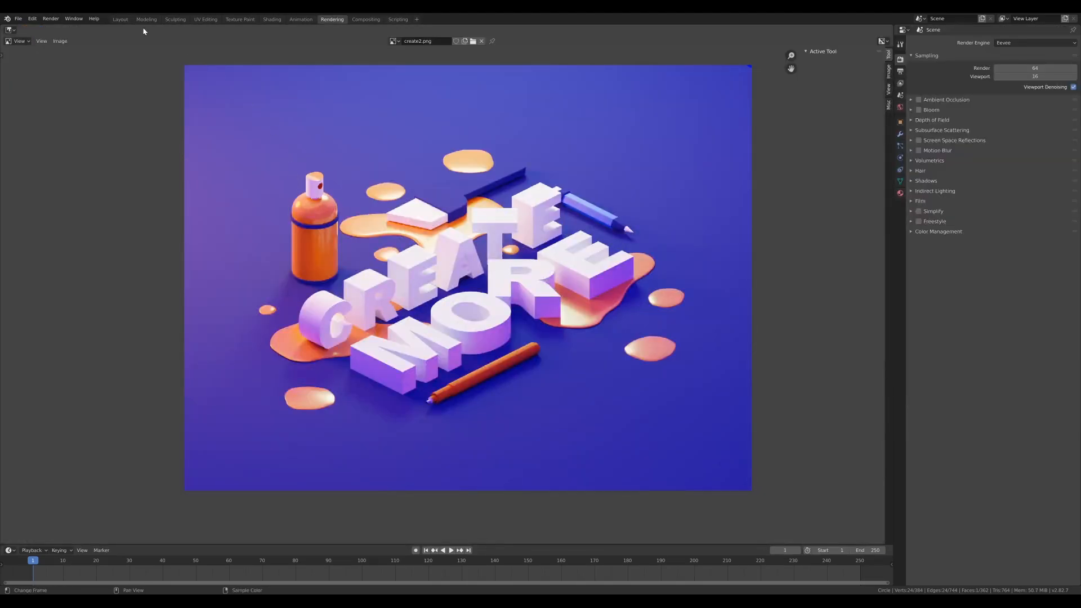
{"action": "left_click", "coordinate": [120, 19]}
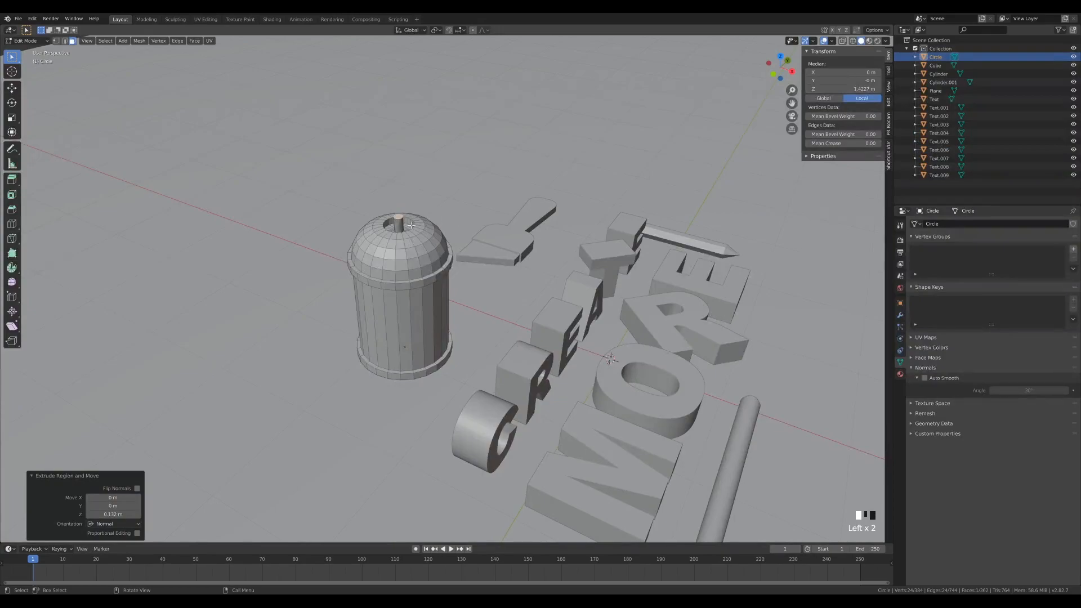
{"action": "mouse_move", "coordinate": [414, 228]}
{"action": "middle_mouse_down"}
{"action": "mouse_move", "coordinate": [405, 186]}
{"action": "mouse_move", "coordinate": [397, 220]}
{"action": "middle_mouse_up"}
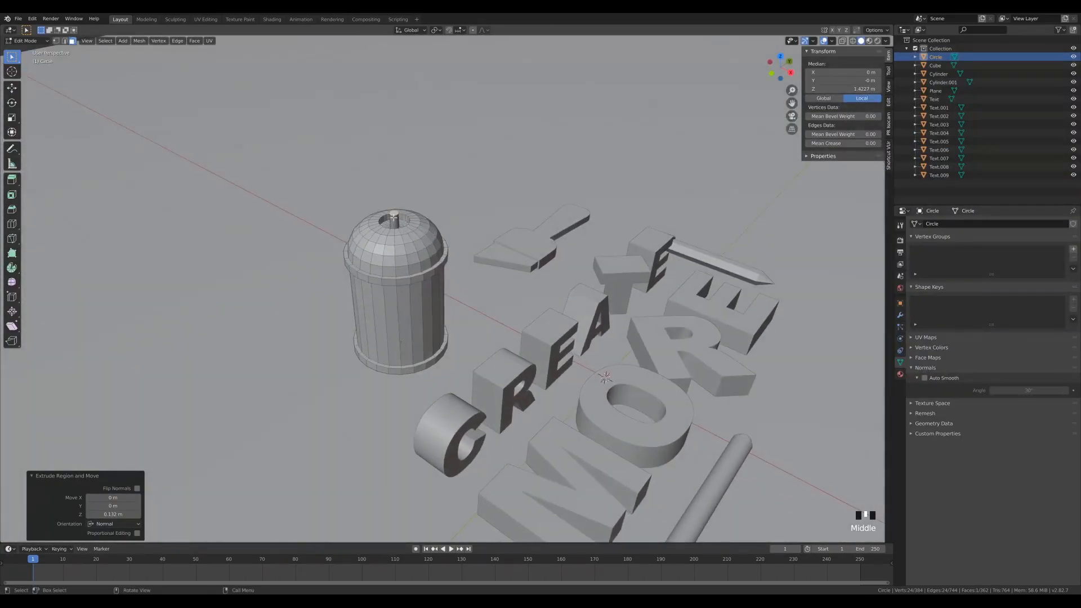
{"action": "scroll", "coordinate": [417, 220], "scroll_direction": "up", "scroll_amount": 2}
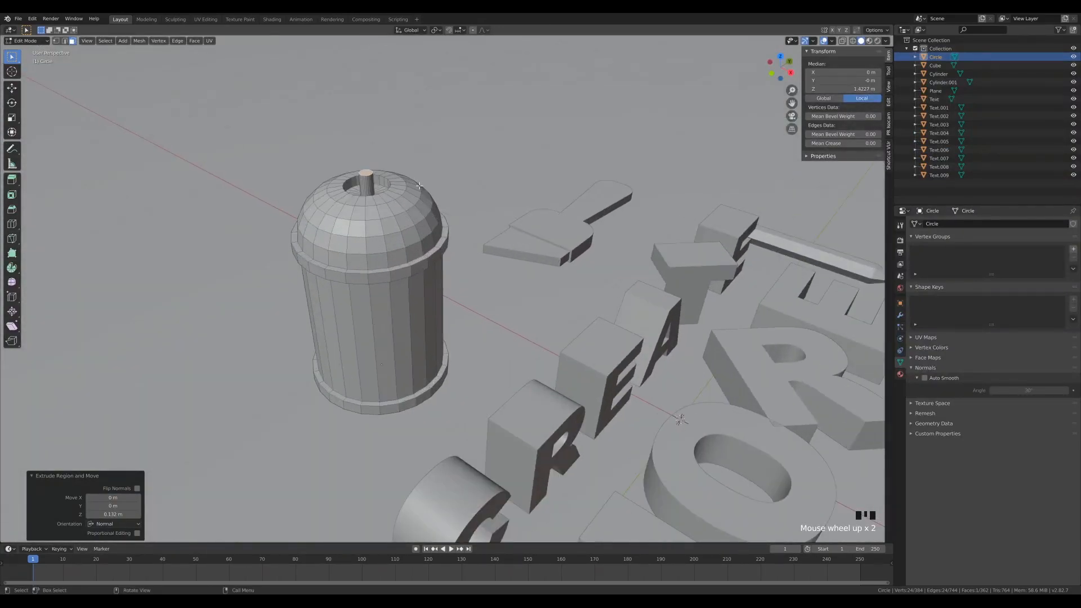
{"action": "key", "text": "g"}
{"action": "key", "text": "z"}
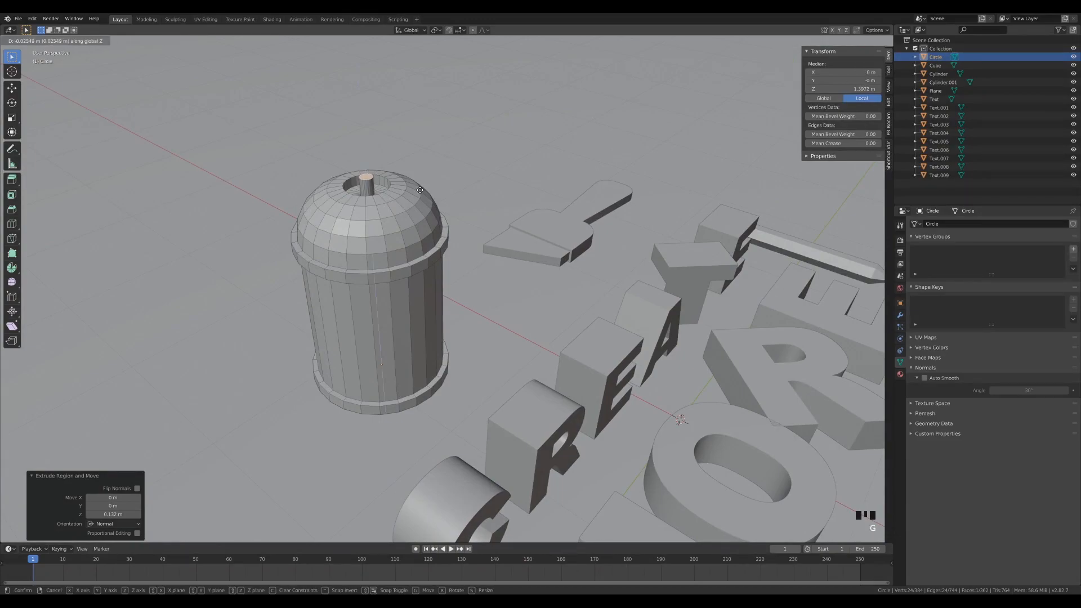
{"action": "left_click", "coordinate": [421, 189]}
Extrude the stem's top face in place, scale it by about 2.73, and extrude it up about 0.249 m as the spray nozzle
{"action": "middle_click_drag", "start_coordinate": [420, 189], "coordinate": [497, 236], "text": "shift"}
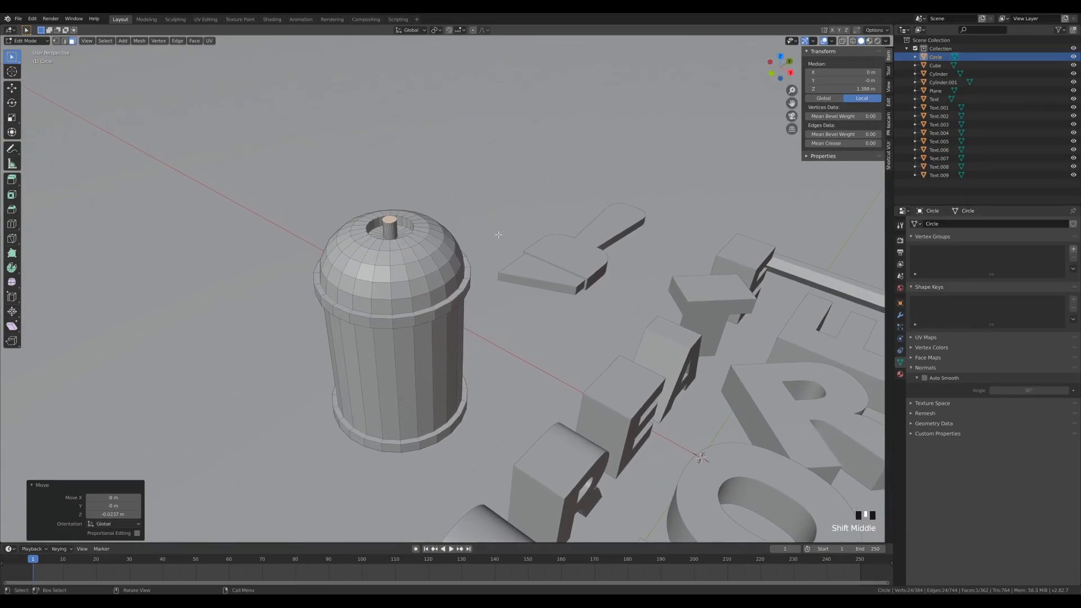
{"action": "key", "text": "e"}
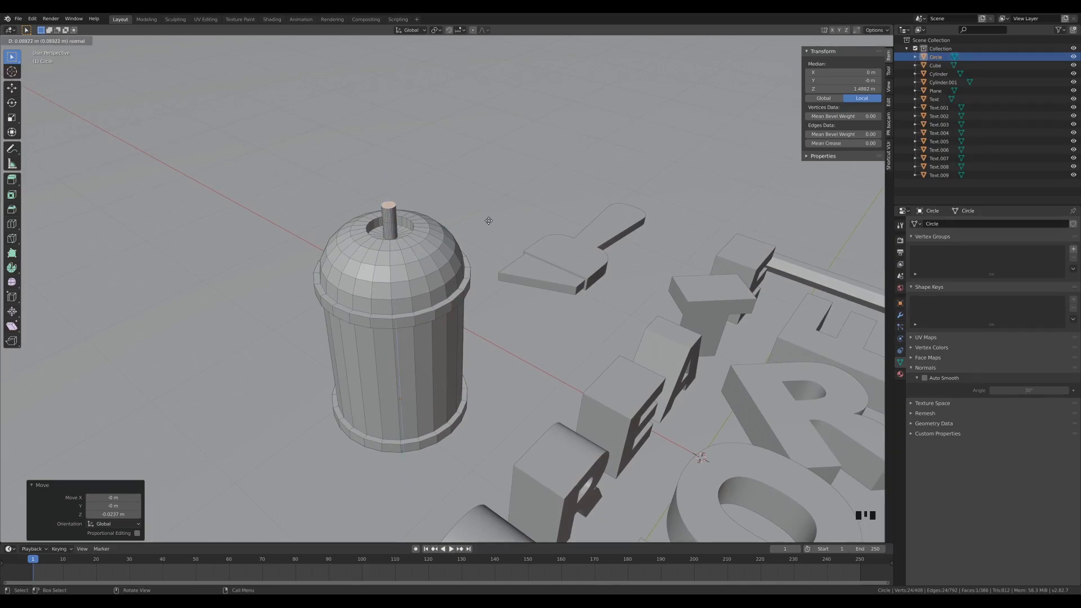
{"action": "key", "text": "Escape"}
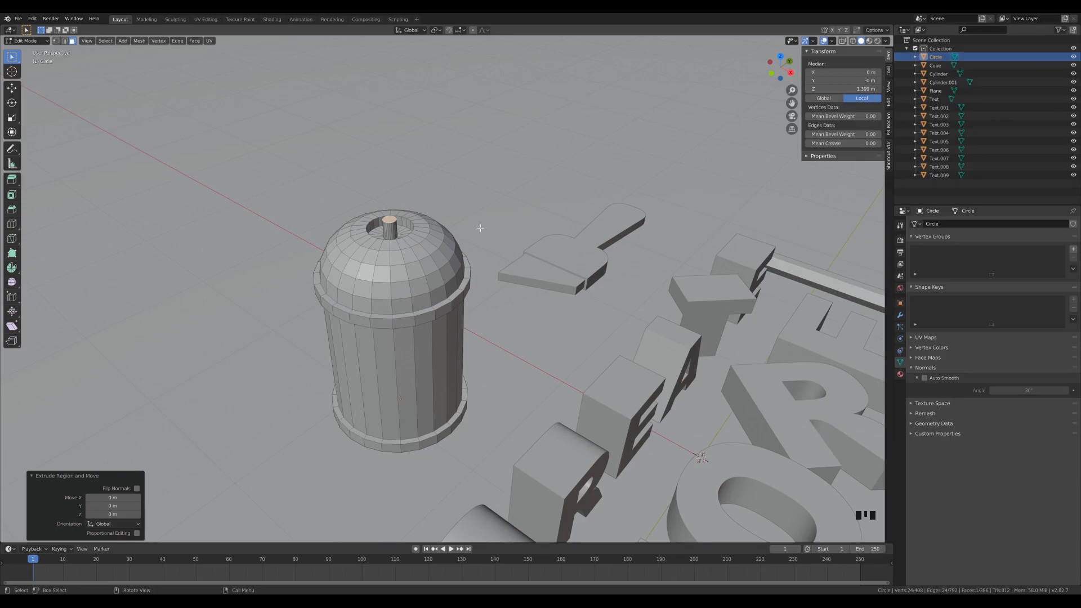
{"action": "key", "text": "s"}
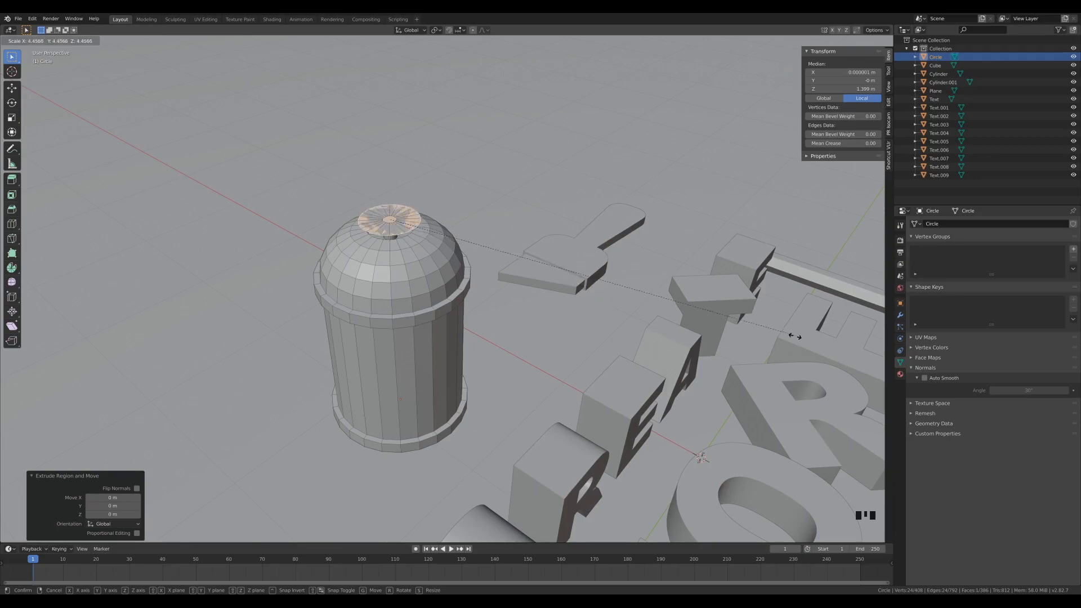
{"action": "left_click", "coordinate": [641, 280]}
{"action": "key", "text": "e"}
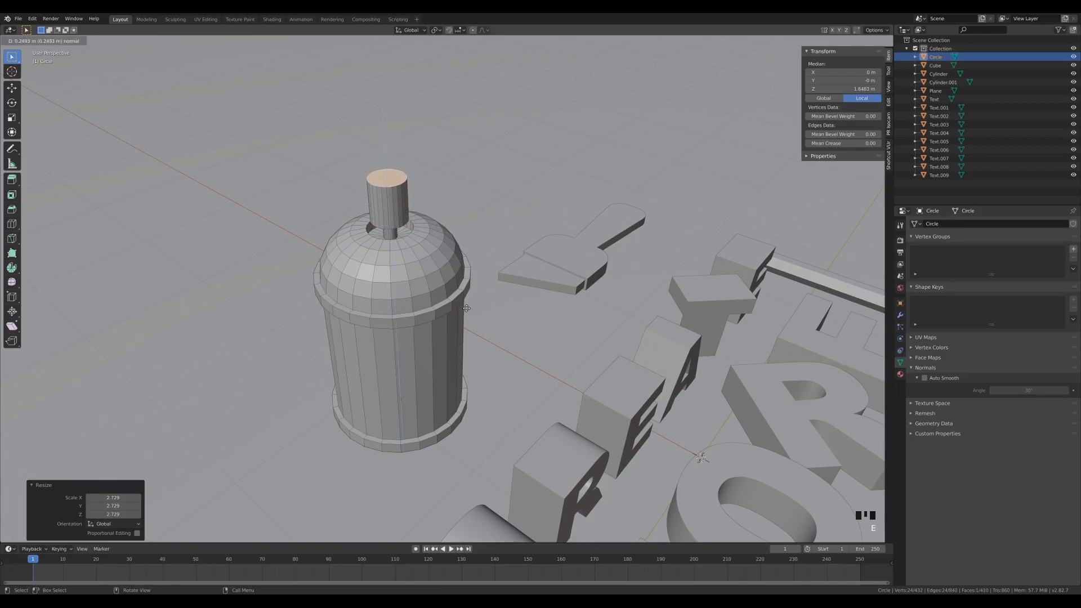
{"action": "left_click", "coordinate": [467, 308]}
Examine the spray can's nozzle in the finished reference render create2.png and return to the model
{"action": "middle_click_drag", "start_coordinate": [467, 308], "coordinate": [500, 170]}
{"action": "scroll", "coordinate": [501, 170], "scroll_direction": "up", "scroll_amount": 1}
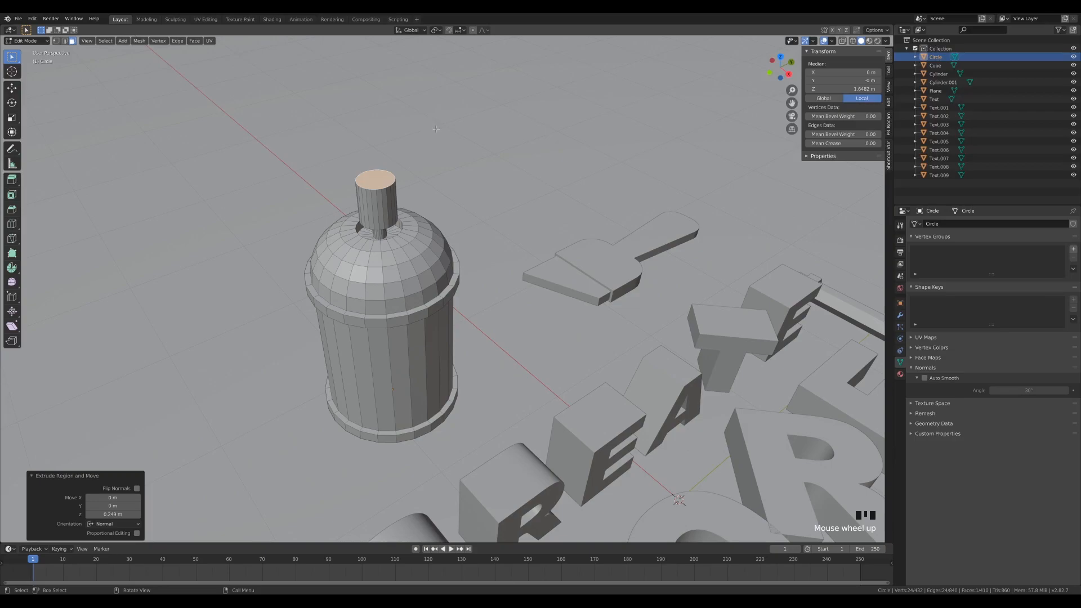
{"action": "left_click", "coordinate": [332, 19]}
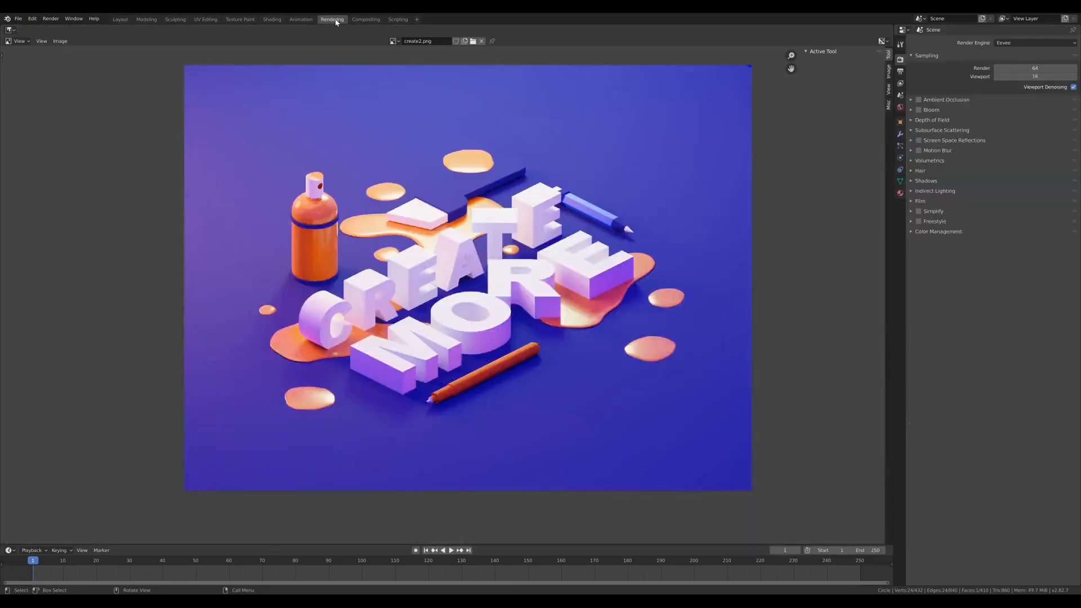
{"action": "scroll", "coordinate": [290, 142], "scroll_direction": "up", "scroll_amount": 3}
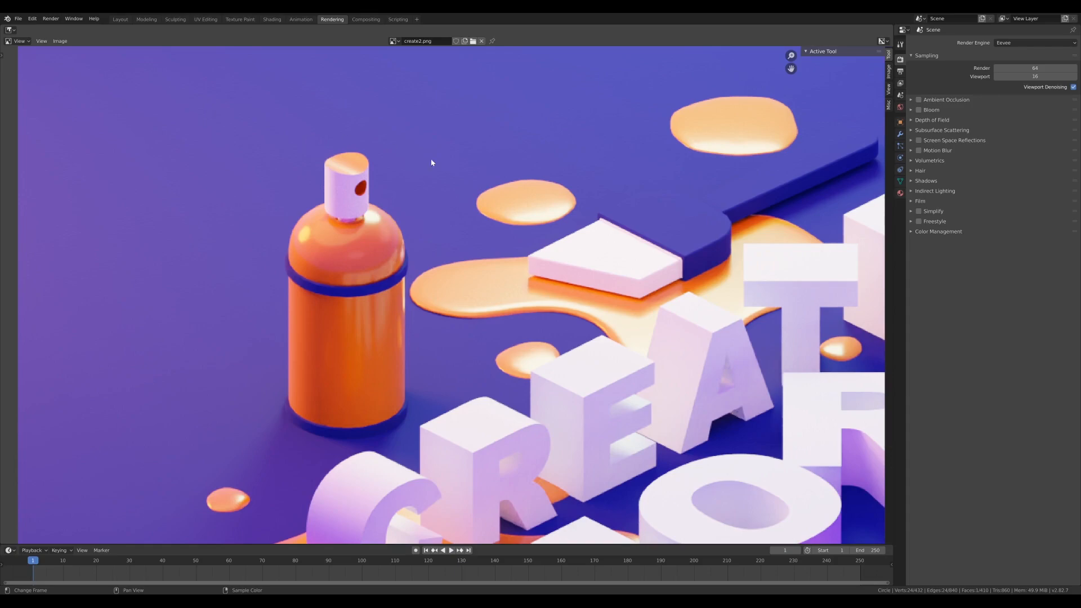
{"action": "scroll", "coordinate": [489, 201], "scroll_direction": "down", "scroll_amount": 3}
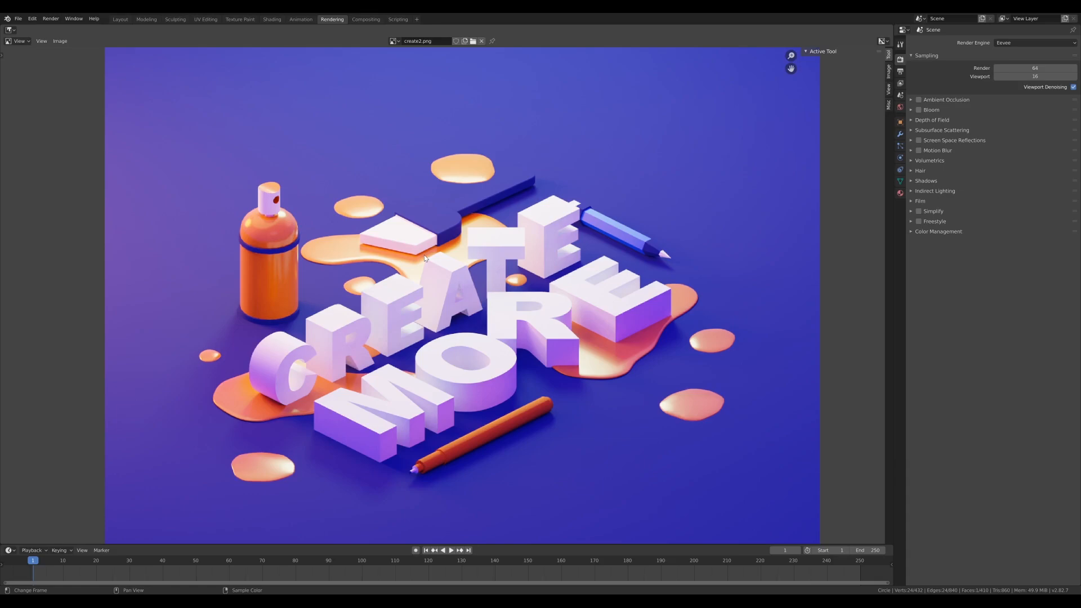
{"action": "left_click", "coordinate": [120, 19]}
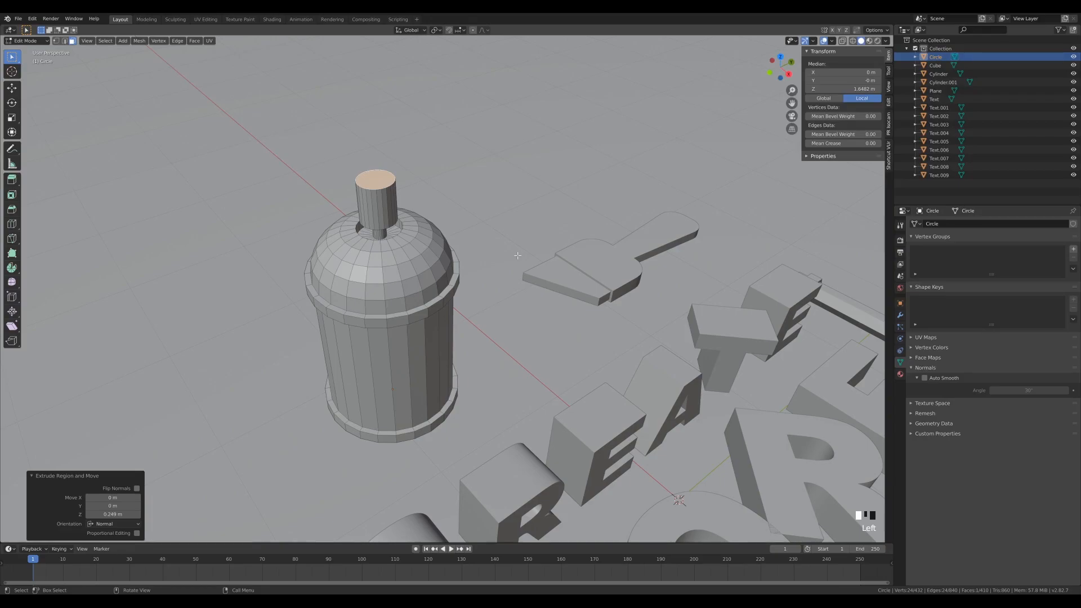
{"action": "scroll", "coordinate": [550, 229], "scroll_direction": "down", "scroll_amount": 2}
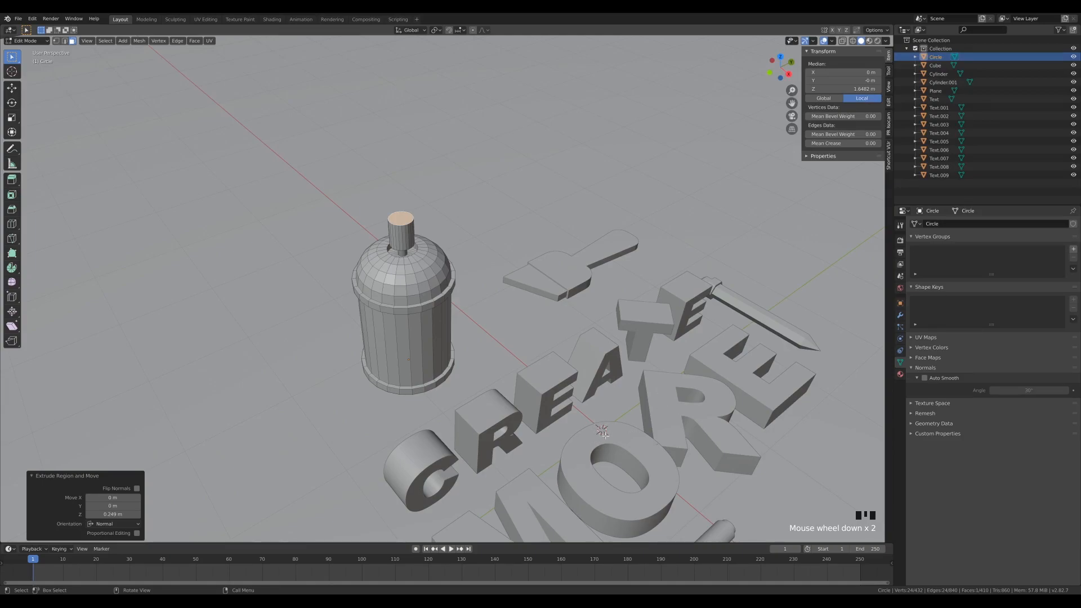
Snap the 3D cursor to the selected top face of the spray nozzle
{"action": "scroll", "coordinate": [611, 445], "scroll_direction": "up", "scroll_amount": 1}
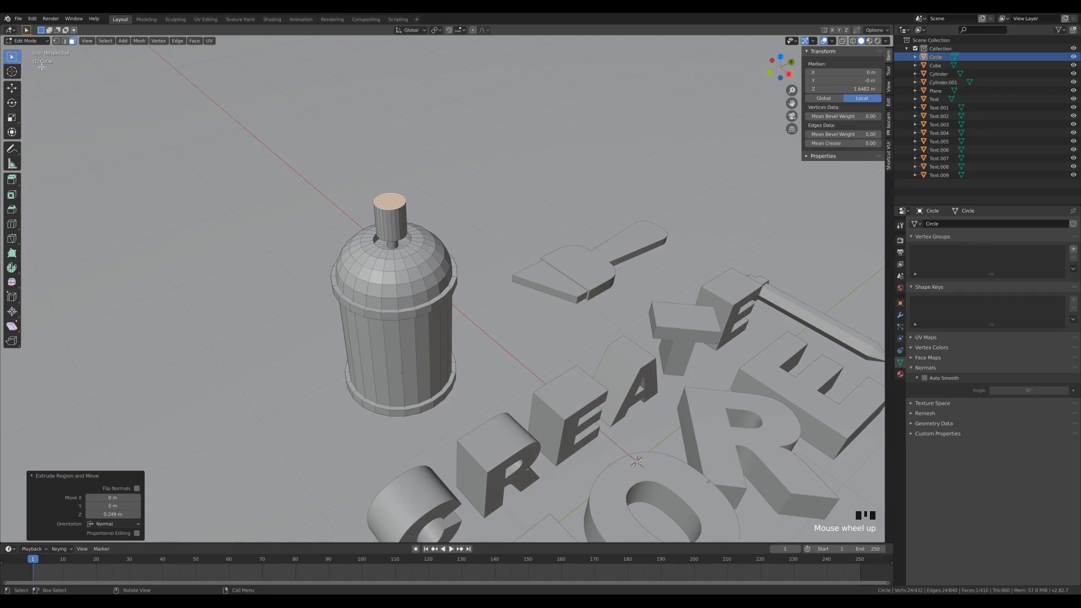
{"action": "left_click", "coordinate": [12, 74]}
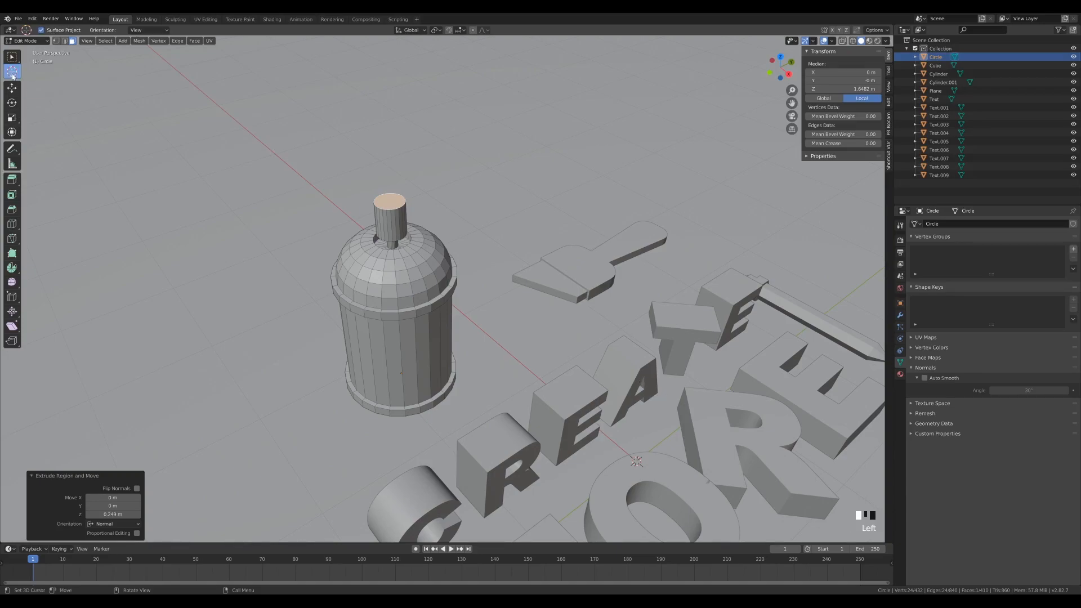
{"action": "left_click", "coordinate": [10, 62]}
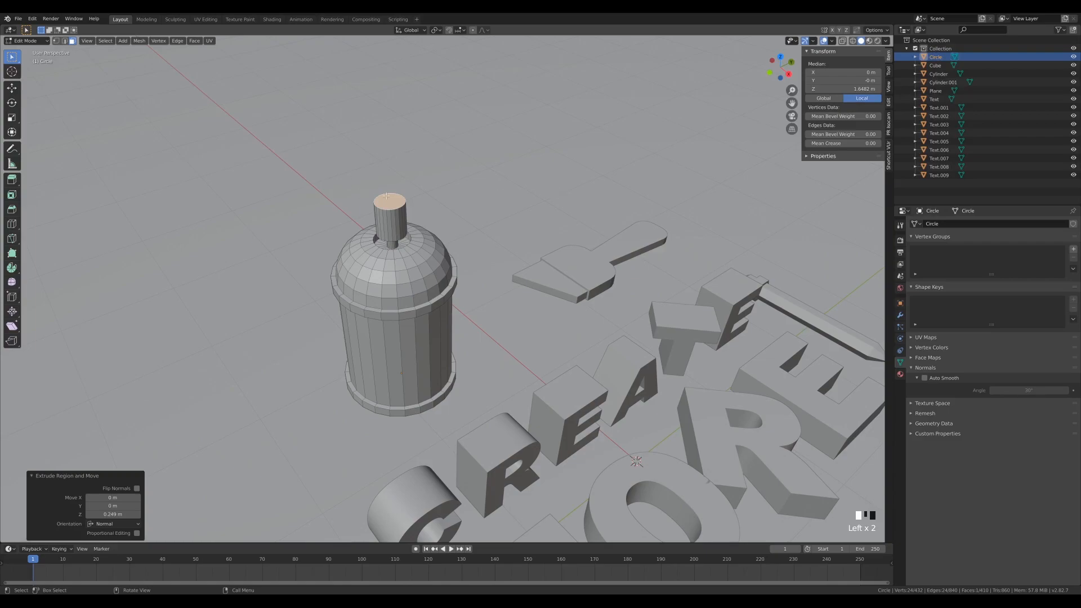
{"action": "key", "text": "shift+s"}
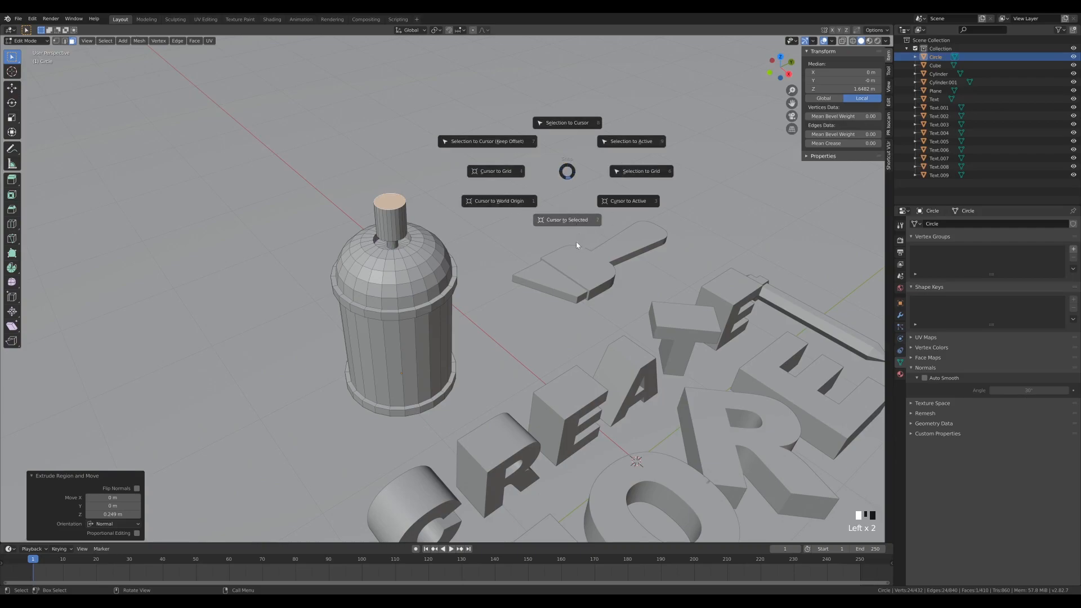
{"action": "left_click", "coordinate": [566, 220]}
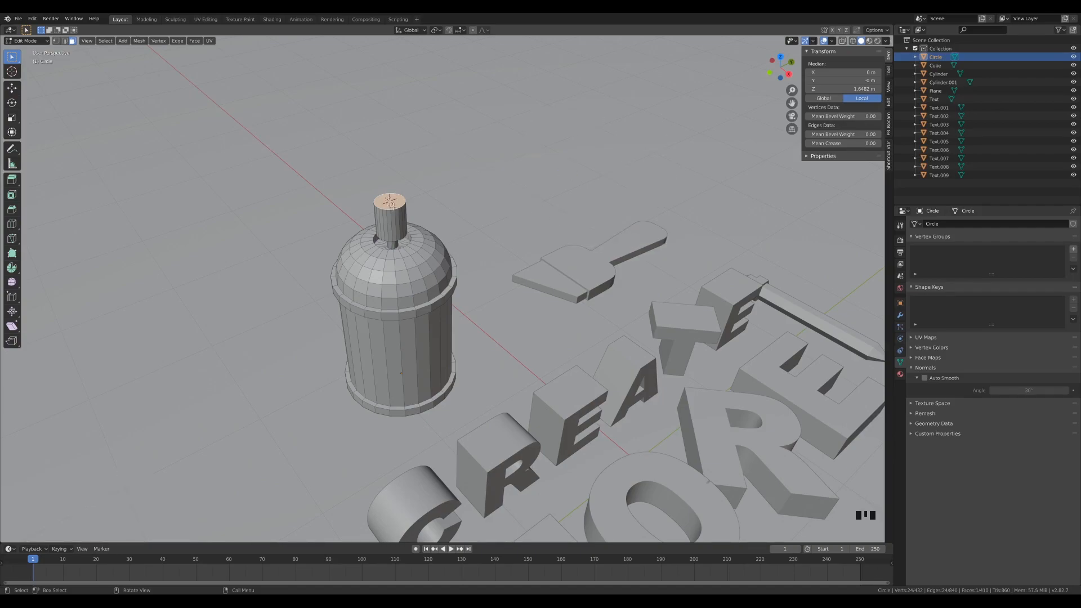
In Object Mode, add a mesh cylinder at the 3D cursor and scale it down to about 0.112
{"action": "mouse_move", "coordinate": [425, 224]}
{"action": "middle_mouse_down"}
{"action": "mouse_move", "coordinate": [449, 215]}
{"action": "mouse_move", "coordinate": [485, 254]}
{"action": "middle_mouse_up"}
{"action": "key", "text": "Tab"}
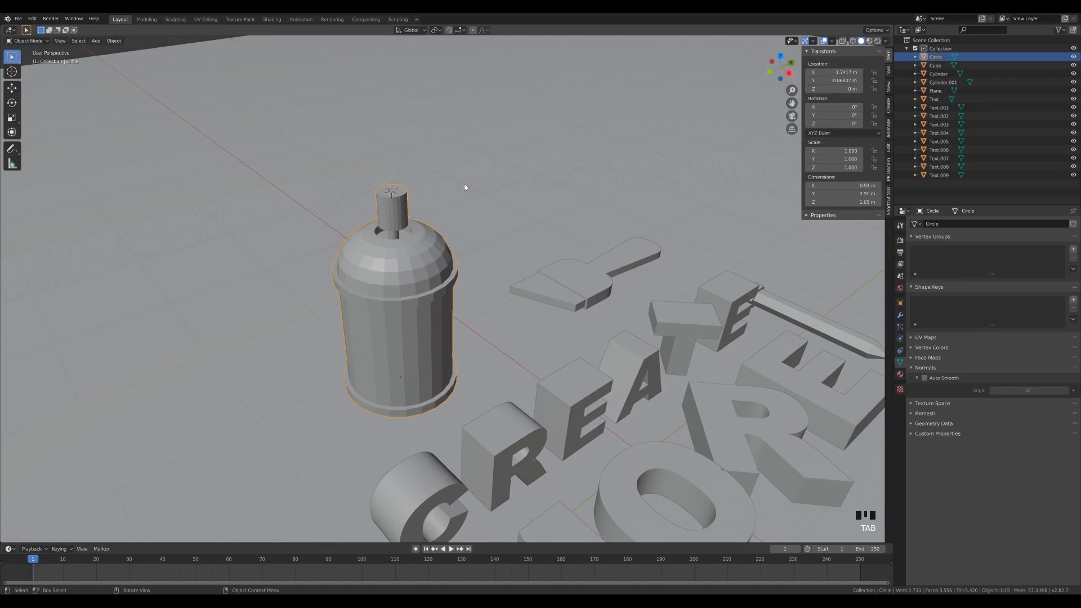
{"action": "key", "text": "shift+a"}
{"action": "mouse_move", "coordinate": [468, 200]}
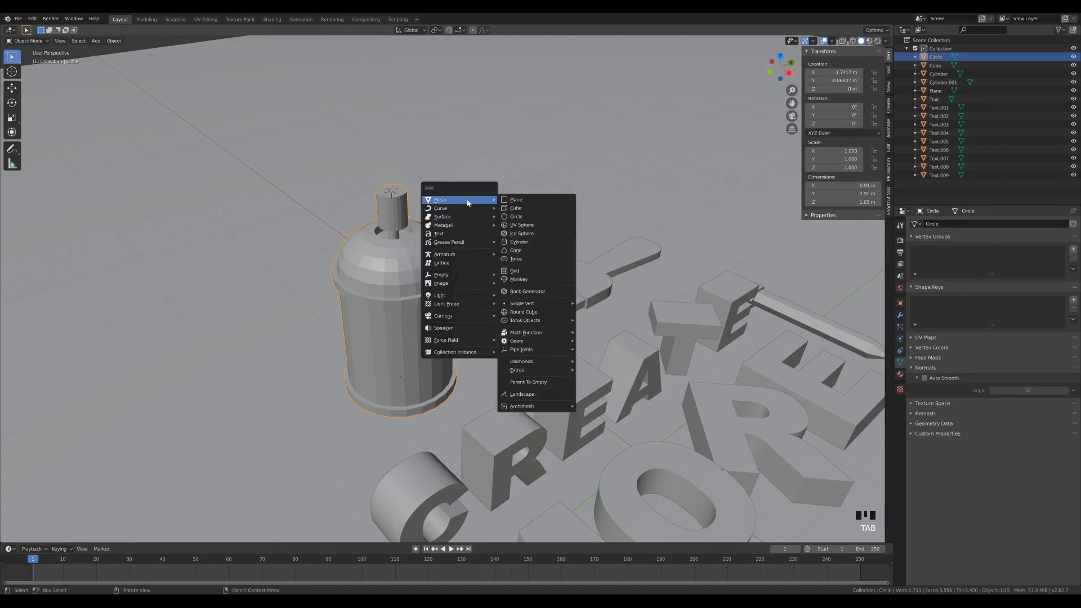
{"action": "left_click", "coordinate": [542, 242]}
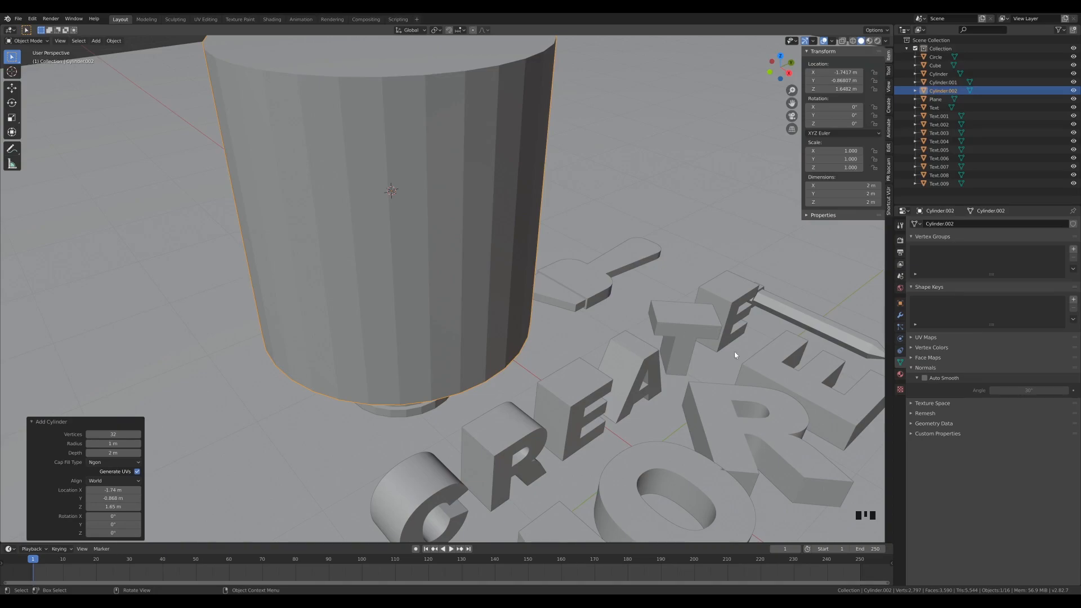
{"action": "scroll", "coordinate": [731, 384], "scroll_direction": "down", "scroll_amount": 8}
{"action": "key", "text": "s"}
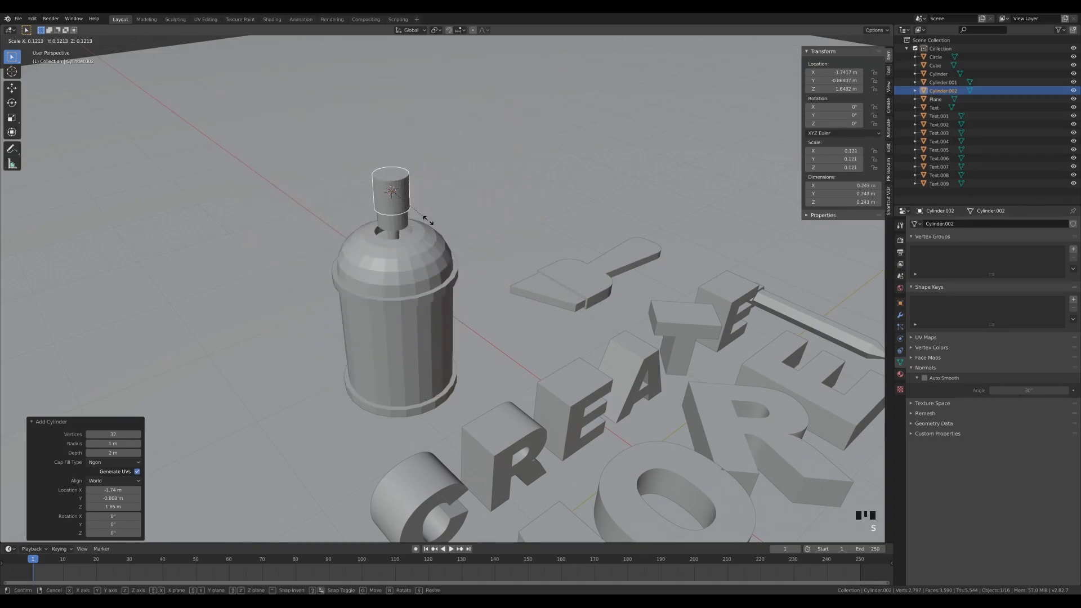
{"action": "left_click", "coordinate": [434, 231]}
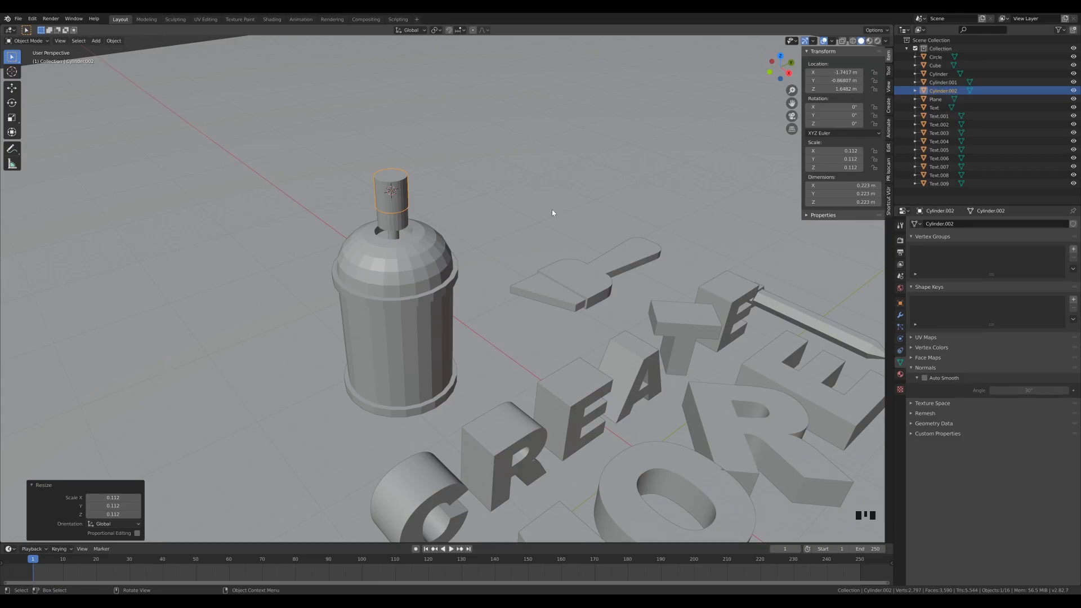
From the right orthographic view, rotate the new cylinder 90° about the global Y axis
{"action": "key", "text": "KP_3"}
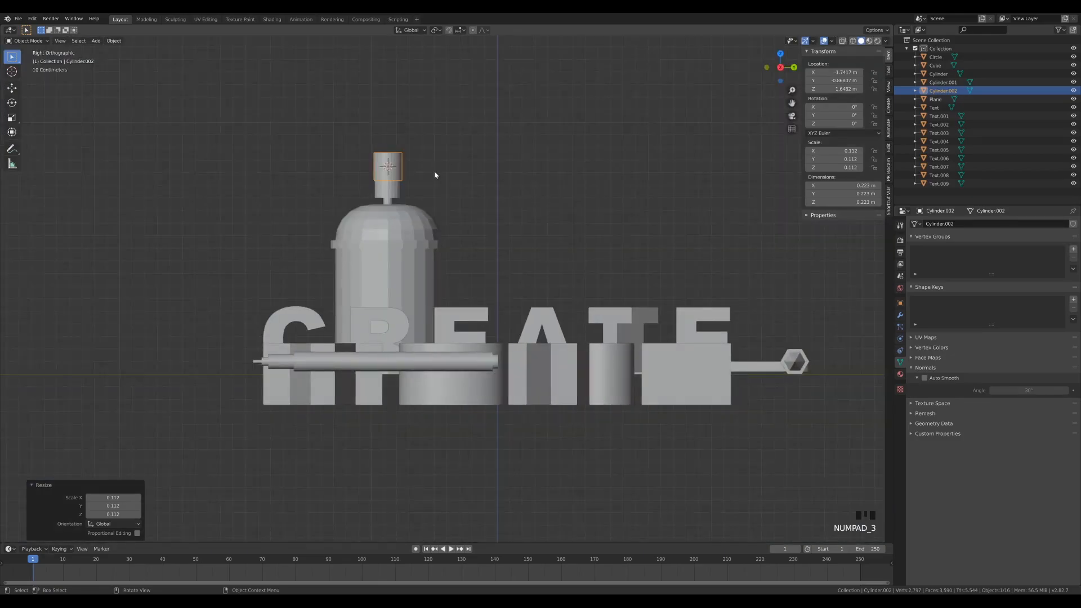
{"action": "key", "text": "r"}
{"action": "key", "text": "y"}
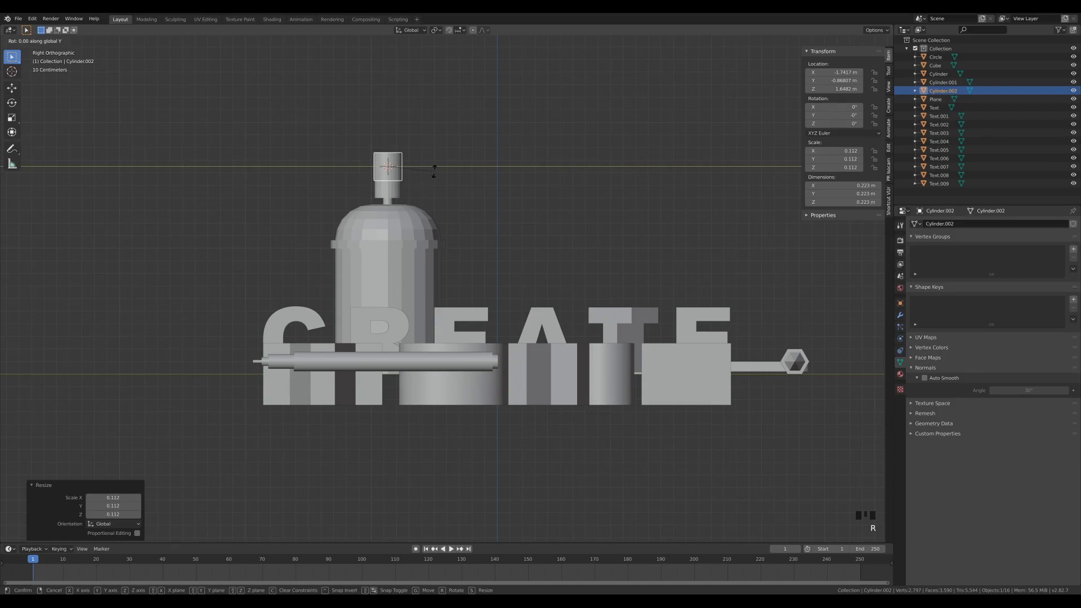
{"action": "type", "text": "90"}
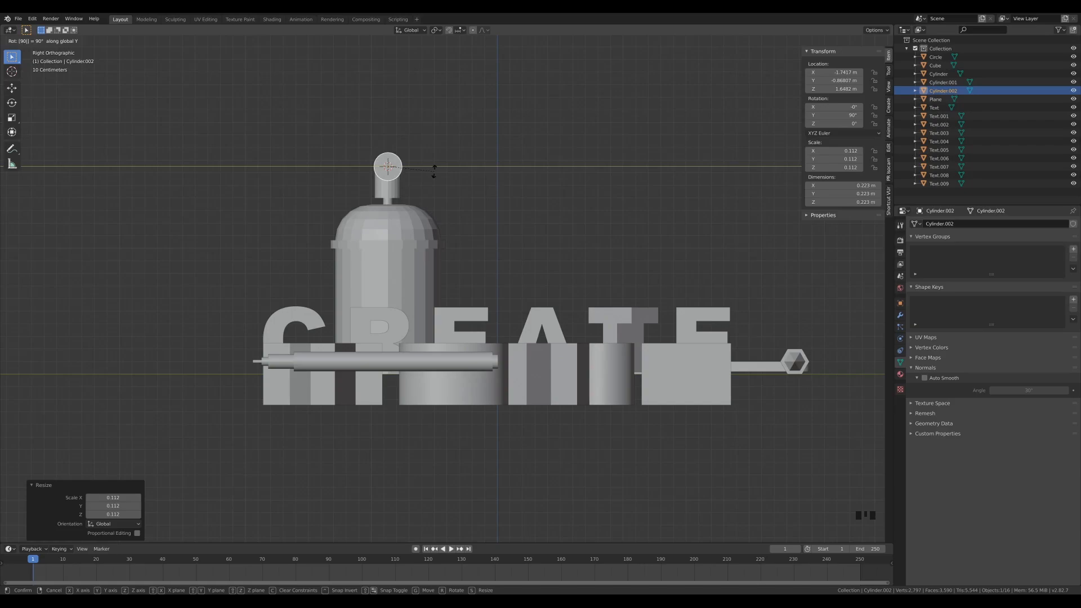
{"action": "key", "text": "Return"}
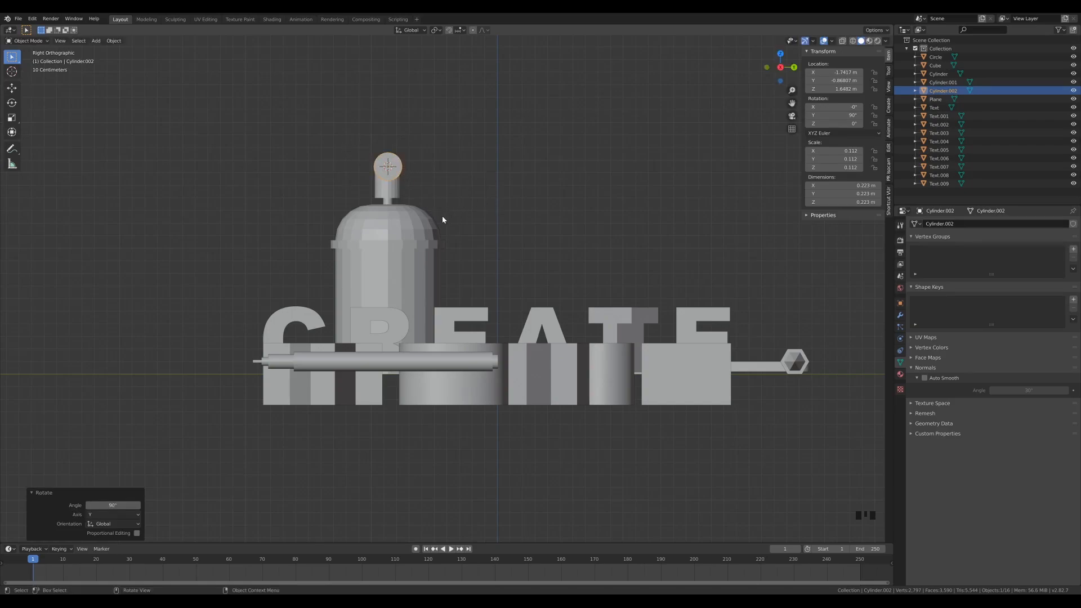
Scale the cylinder by about 1.56 and, in wireframe shading, raise it about 0.138 m along Z over the nozzle
{"action": "scroll", "coordinate": [442, 220], "scroll_direction": "up", "scroll_amount": 5}
{"action": "middle_click_drag", "start_coordinate": [515, 128], "coordinate": [580, 222], "text": "shift"}
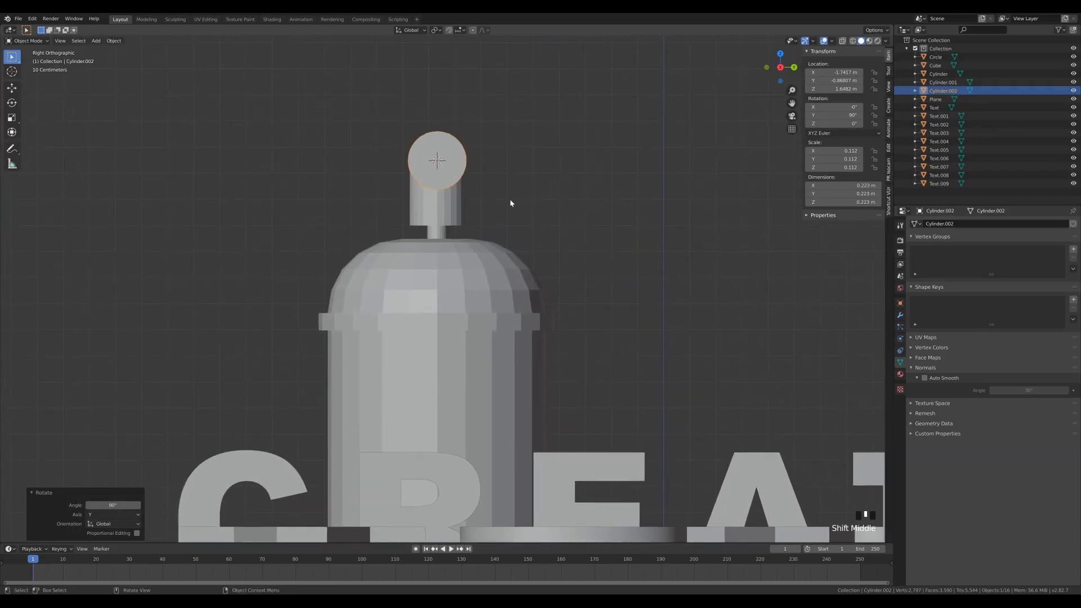
{"action": "key", "text": "s"}
{"action": "left_click", "coordinate": [558, 222]}
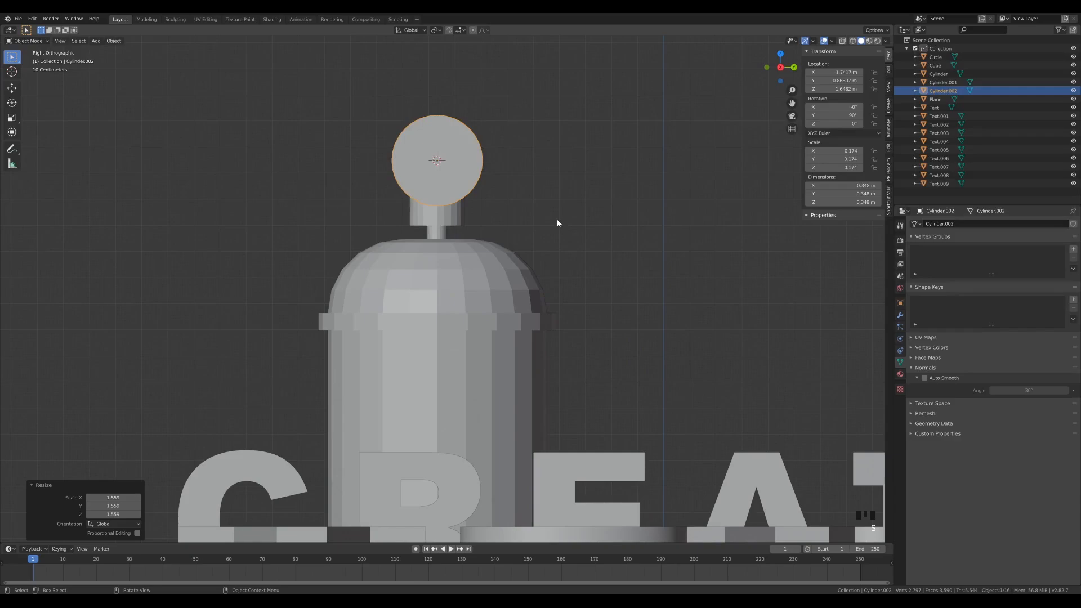
{"action": "key", "text": "z"}
{"action": "left_click", "coordinate": [468, 229]}
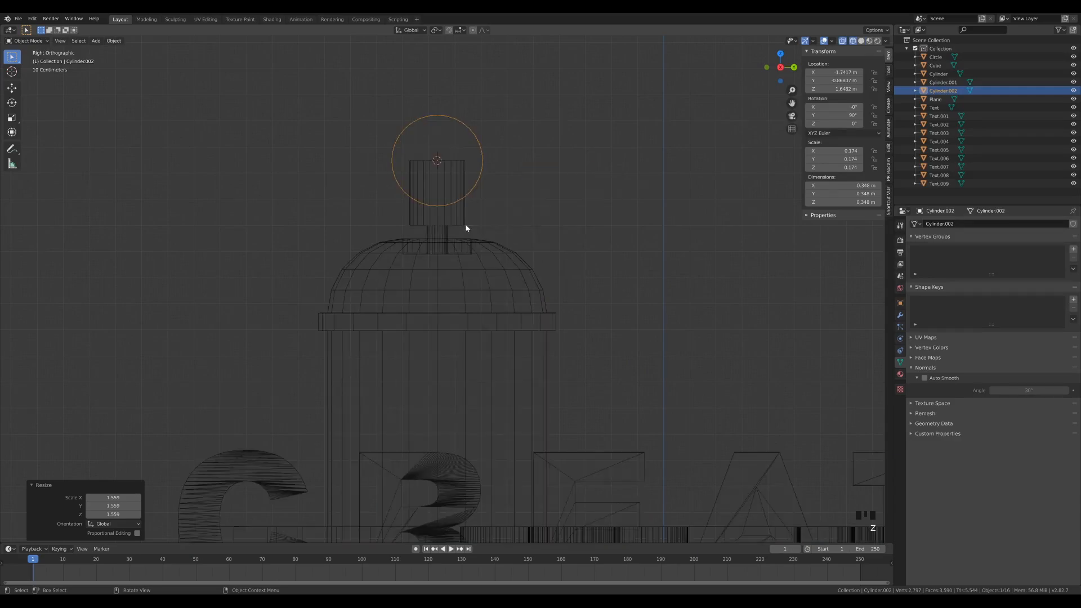
{"action": "key", "text": "g"}
{"action": "key", "text": "z"}
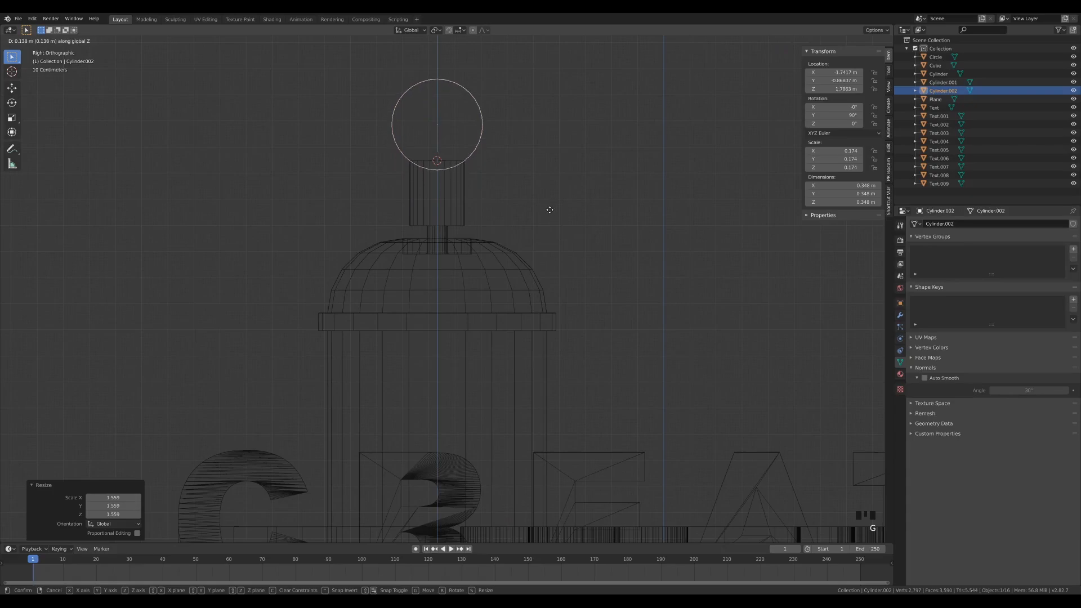
{"action": "left_click", "coordinate": [549, 210]}
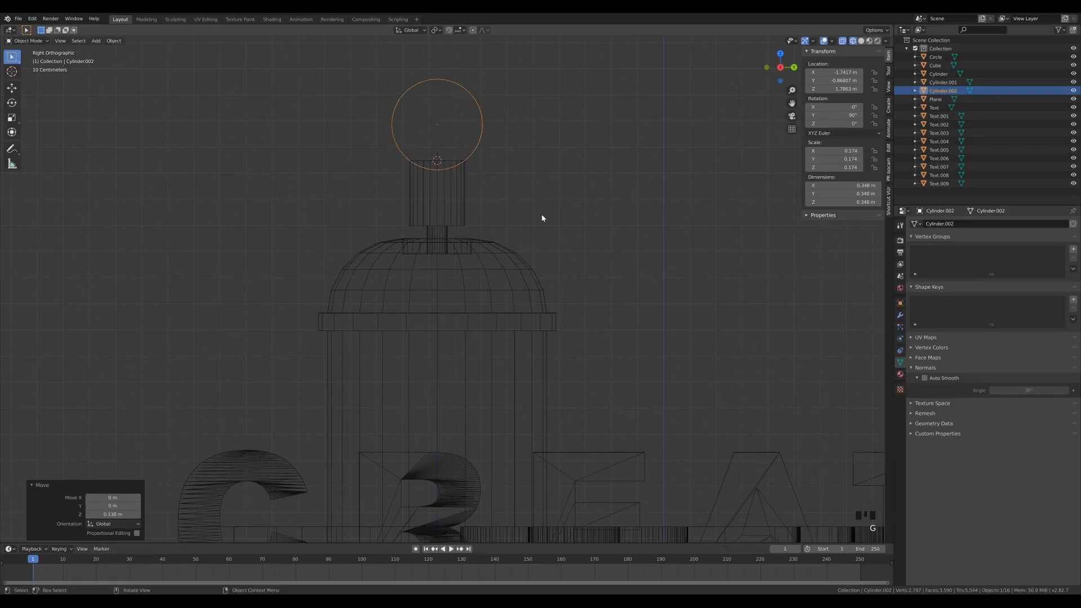
Enlarge the cylinder by about 1.31 and raise it about 0.051 m along Z so it only slightly overlaps the nozzle top
{"action": "key", "text": "s"}
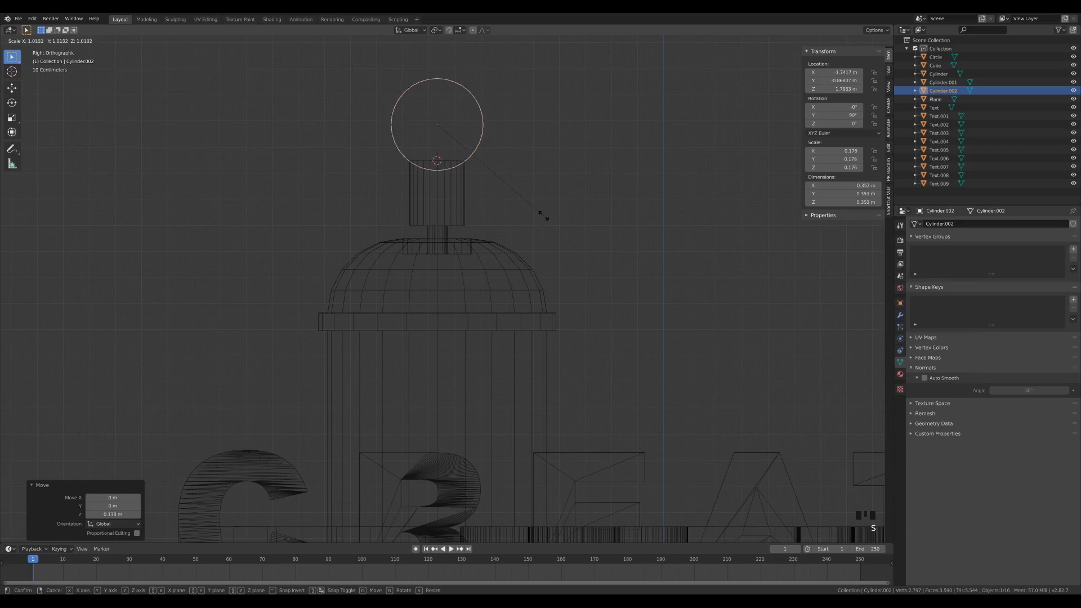
{"action": "left_click", "coordinate": [575, 239]}
{"action": "key", "text": "g"}
{"action": "key", "text": "z"}
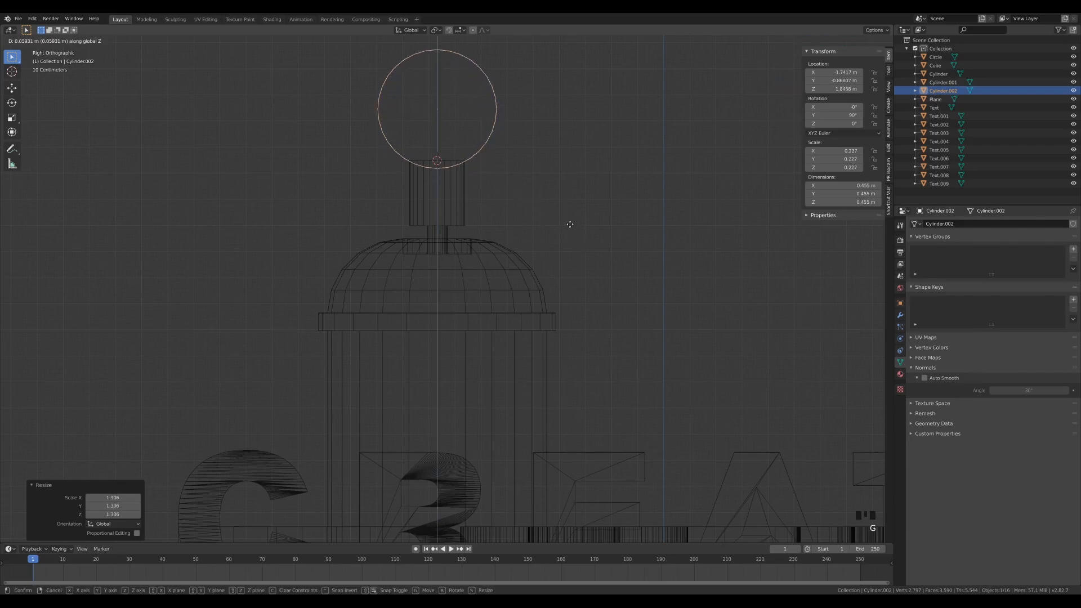
{"action": "left_click", "coordinate": [565, 225]}
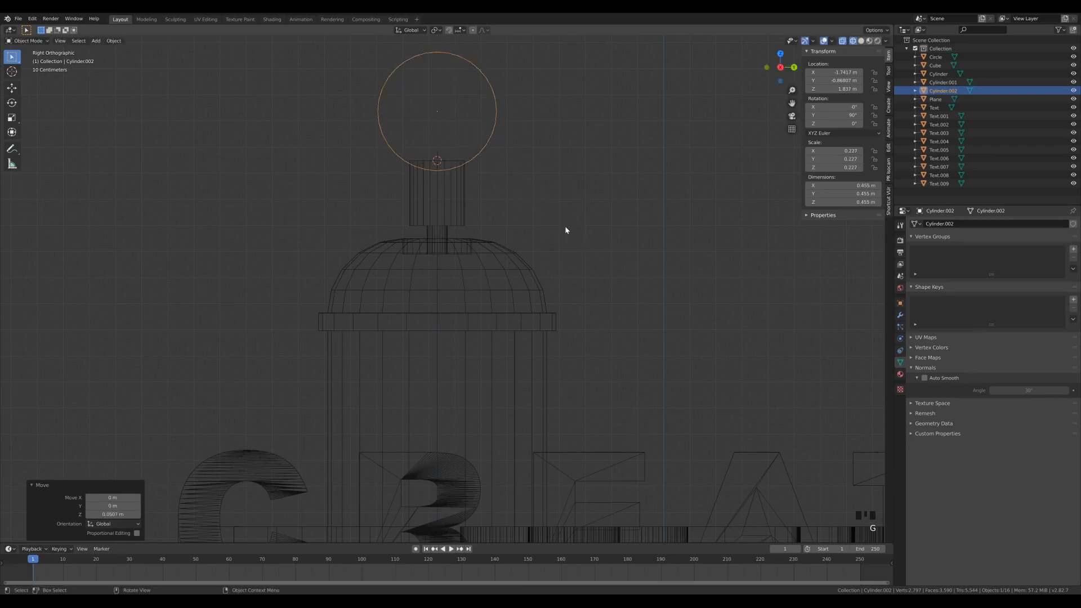
Enlarge the cylinder to about 0.582 m across and raise it about 0.073 m along Z
{"action": "scroll", "coordinate": [458, 162], "scroll_direction": "up", "scroll_amount": 2}
{"action": "scroll", "coordinate": [501, 187], "scroll_direction": "down", "scroll_amount": 3}
{"action": "key", "text": "s"}
{"action": "left_click", "coordinate": [511, 207]}
{"action": "key", "text": "g"}
{"action": "key", "text": "z"}
{"action": "left_click", "coordinate": [496, 210]}
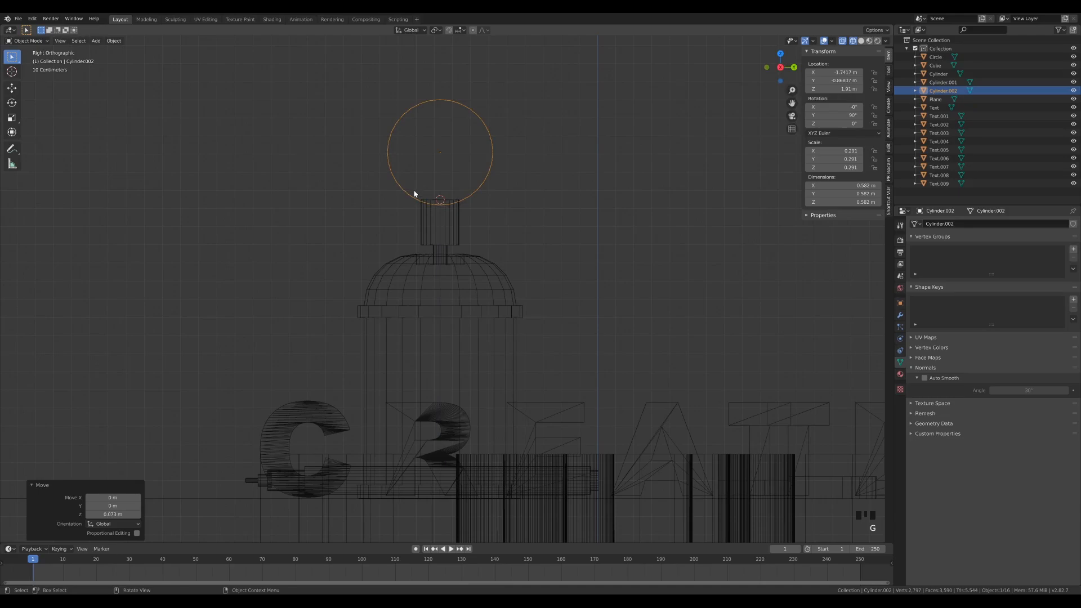
Scale the cylinder by about 0.828 and lower it about 0.058 m along Z into the nozzle top
{"action": "scroll", "coordinate": [483, 209], "scroll_direction": "up", "scroll_amount": 1}
{"action": "key", "text": "s"}
{"action": "left_click", "coordinate": [553, 204]}
{"action": "key", "text": "g"}
{"action": "key", "text": "z"}
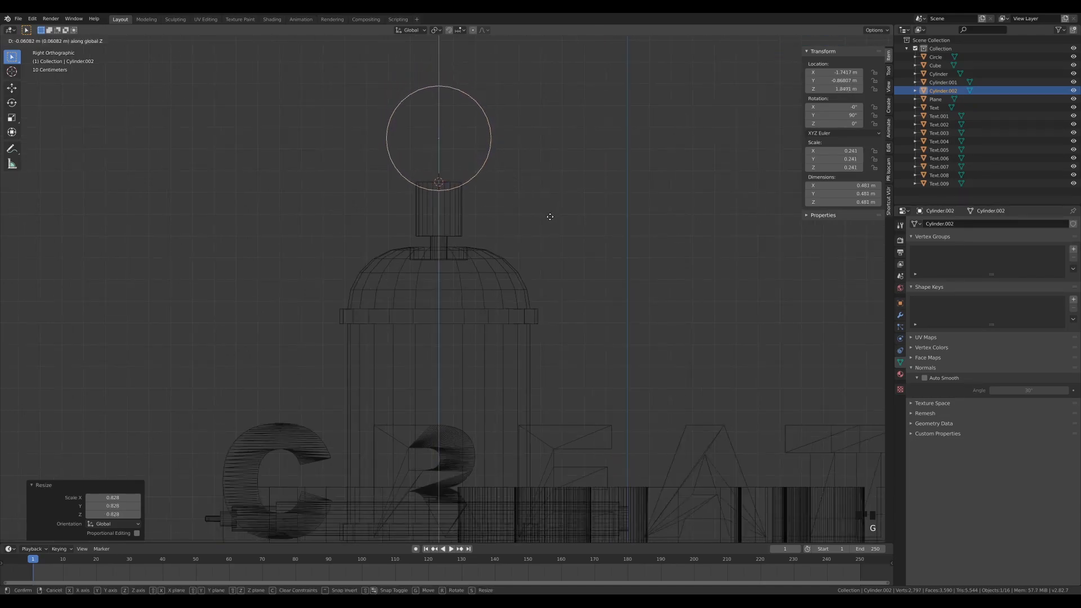
{"action": "left_click", "coordinate": [551, 215]}
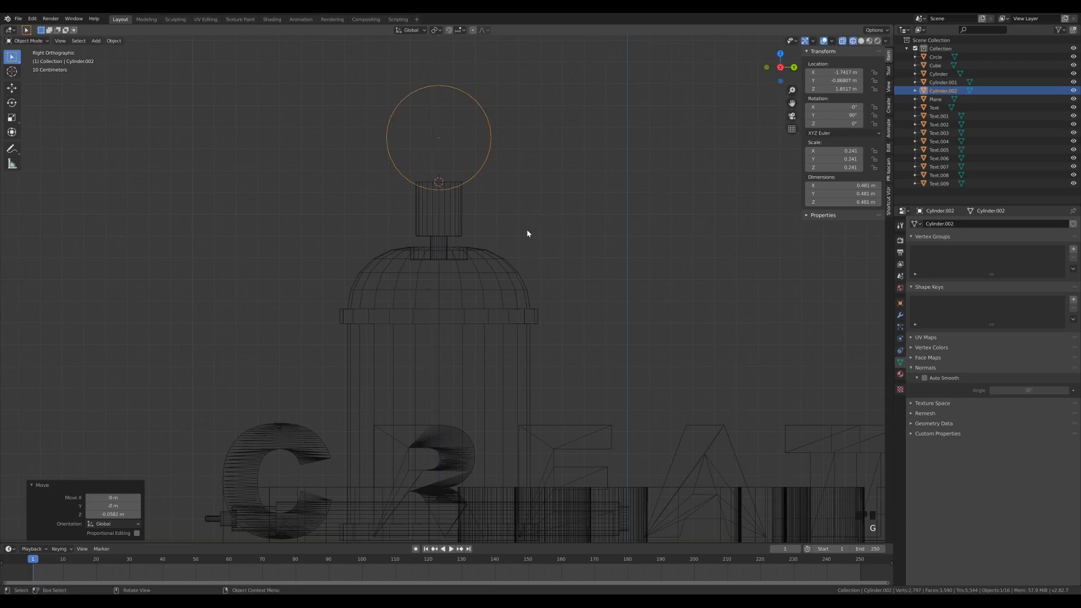
Return the viewport to solid shading and inspect the cylinder above the nozzle in perspective
{"action": "key", "text": "z"}
{"action": "left_click", "coordinate": [572, 210]}
{"action": "middle_click_drag", "start_coordinate": [543, 175], "coordinate": [570, 200]}
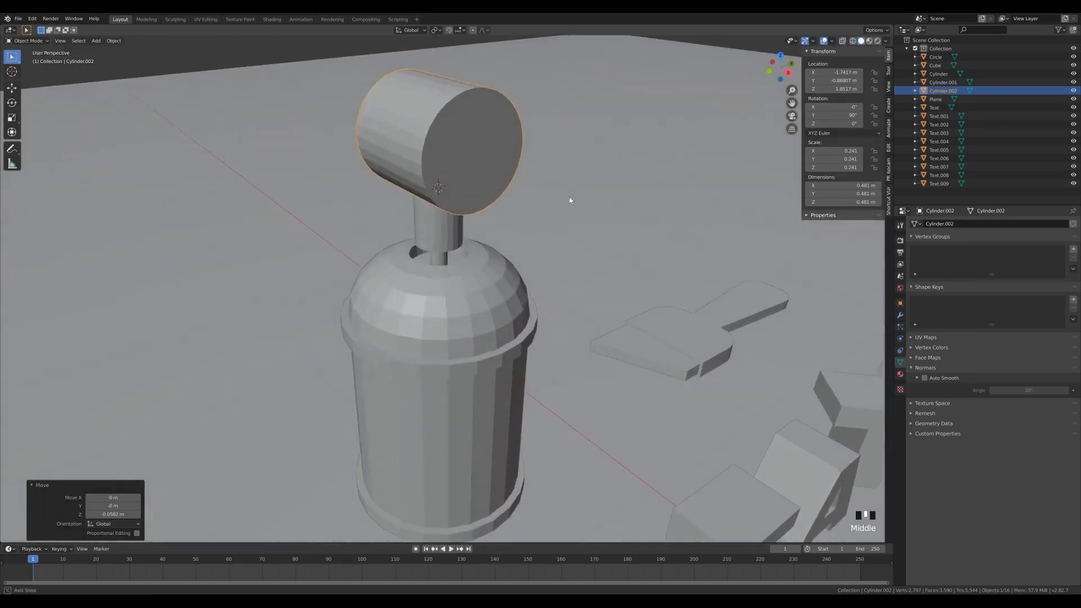
{"action": "scroll", "coordinate": [570, 200], "scroll_direction": "down", "scroll_amount": 4}
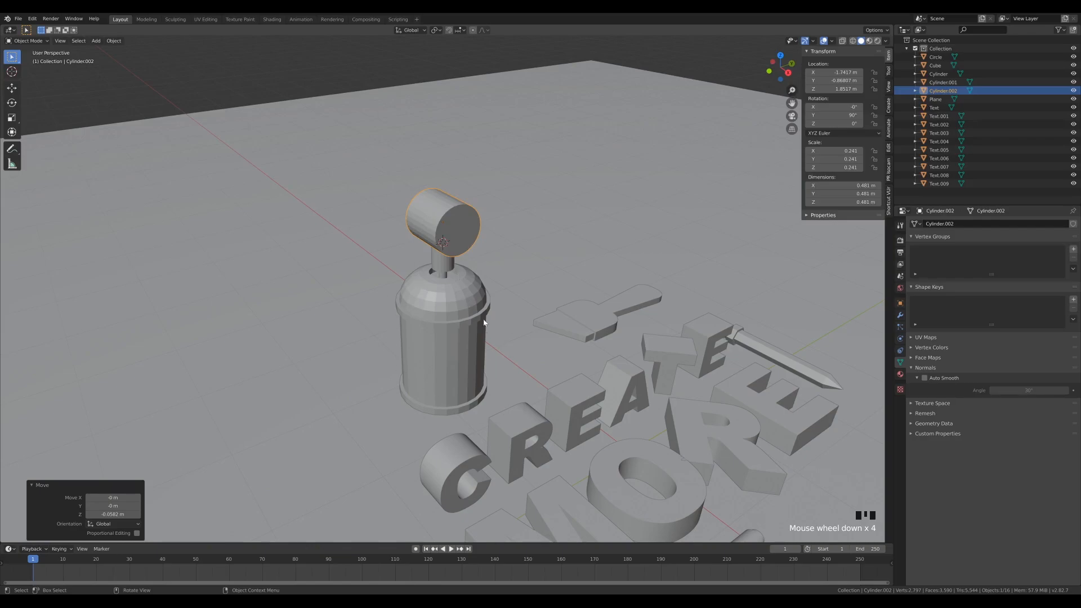
{"action": "scroll", "coordinate": [566, 310], "scroll_direction": "up", "scroll_amount": 2}
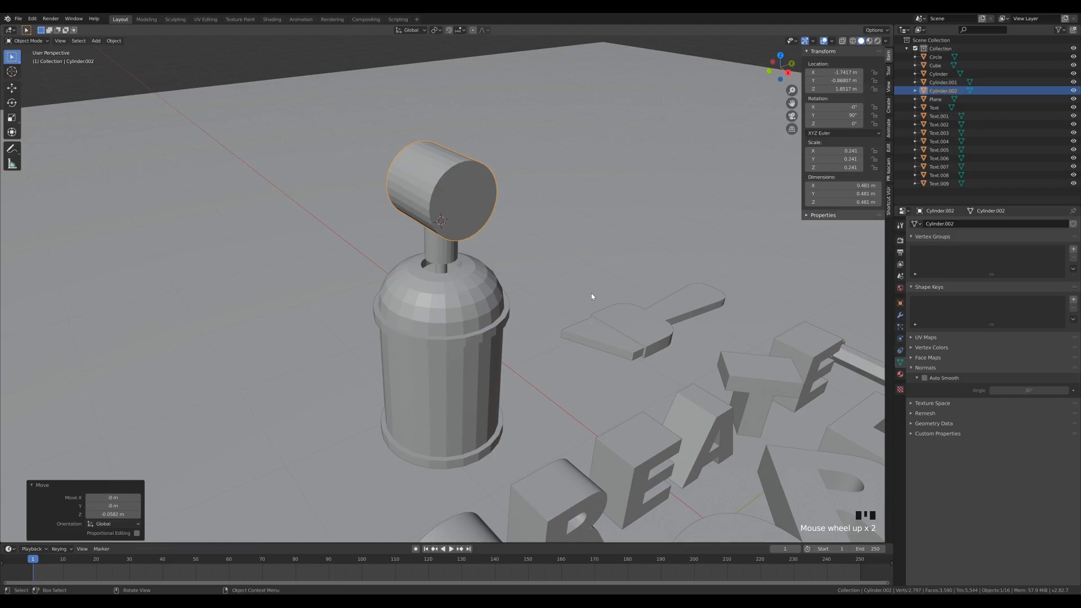
Set the cylinder's viewport display type to Wire in its object properties
{"action": "left_click", "coordinate": [901, 305]}
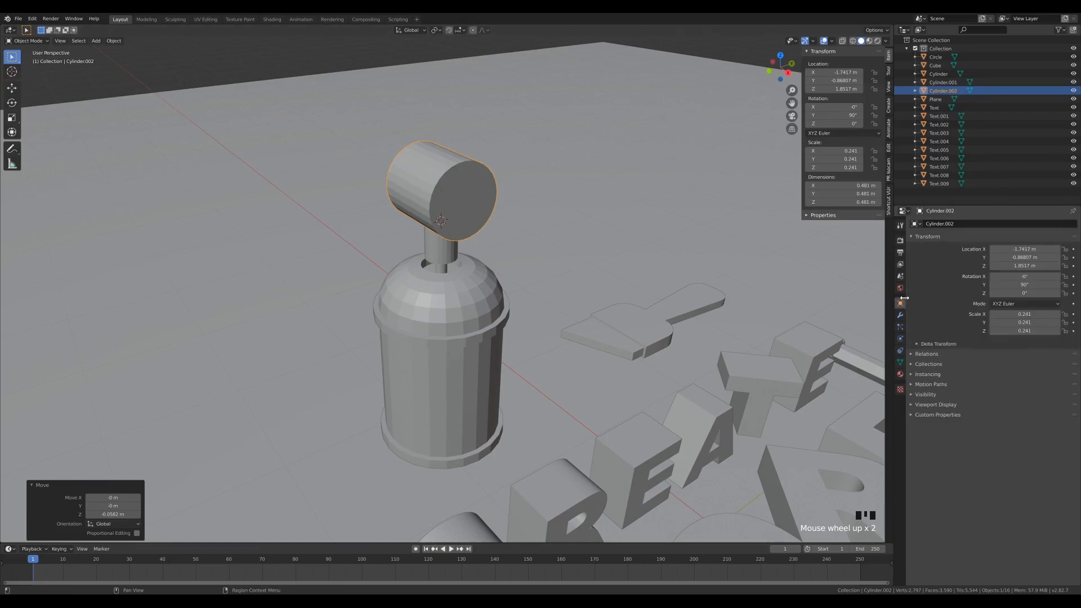
{"action": "left_click", "coordinate": [929, 405]}
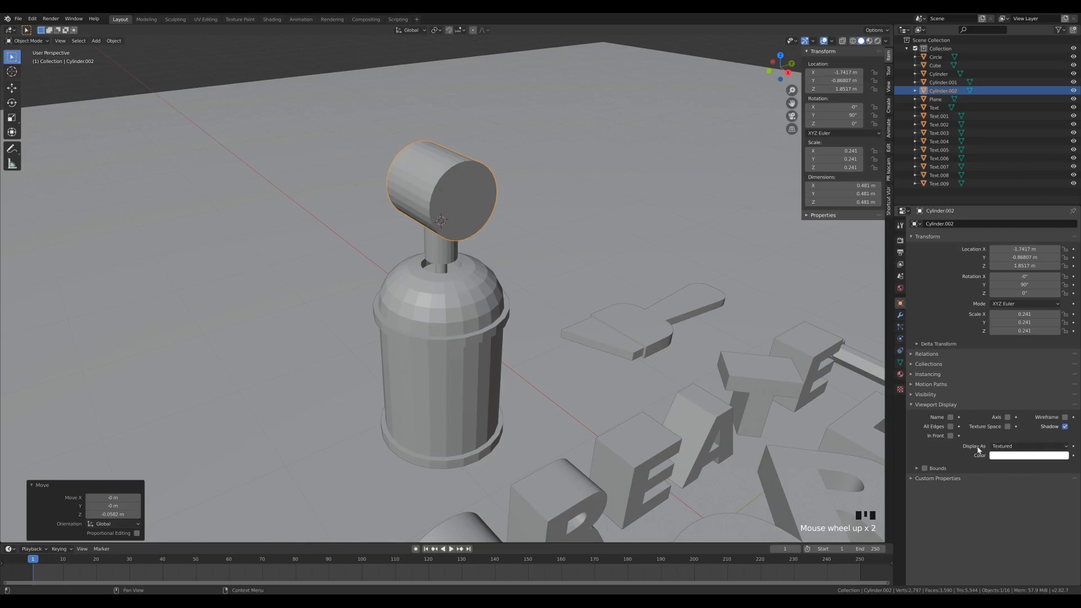
{"action": "left_click", "coordinate": [1002, 448]}
{"action": "left_click", "coordinate": [1013, 449]}
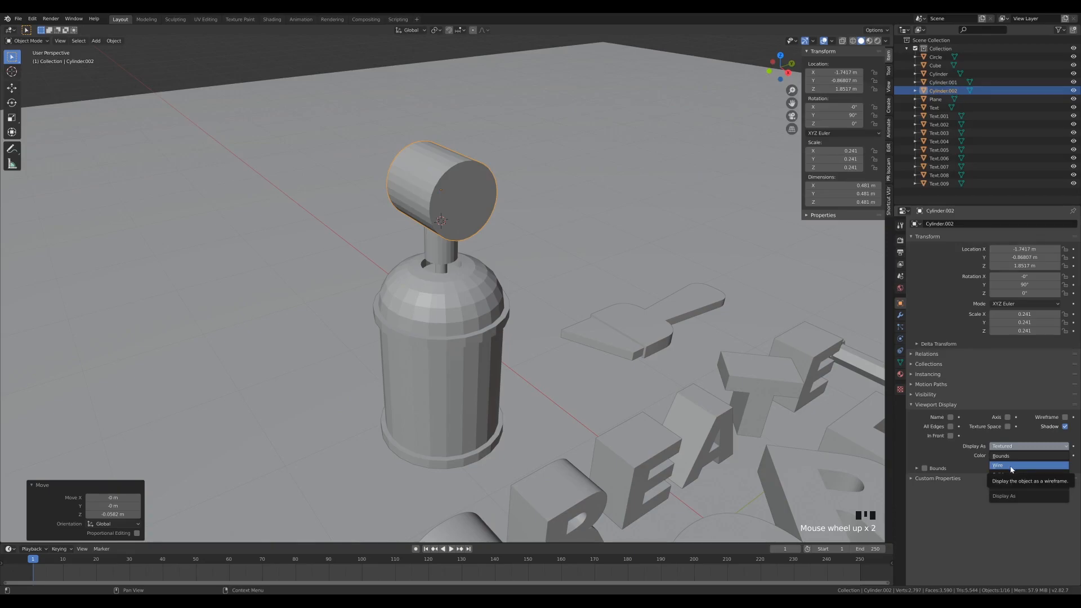
{"action": "left_click", "coordinate": [1012, 465]}
{"action": "mouse_move", "coordinate": [550, 253]}
{"action": "middle_mouse_down"}
{"action": "mouse_move", "coordinate": [480, 224]}
{"action": "mouse_move", "coordinate": [450, 235]}
{"action": "middle_mouse_up"}
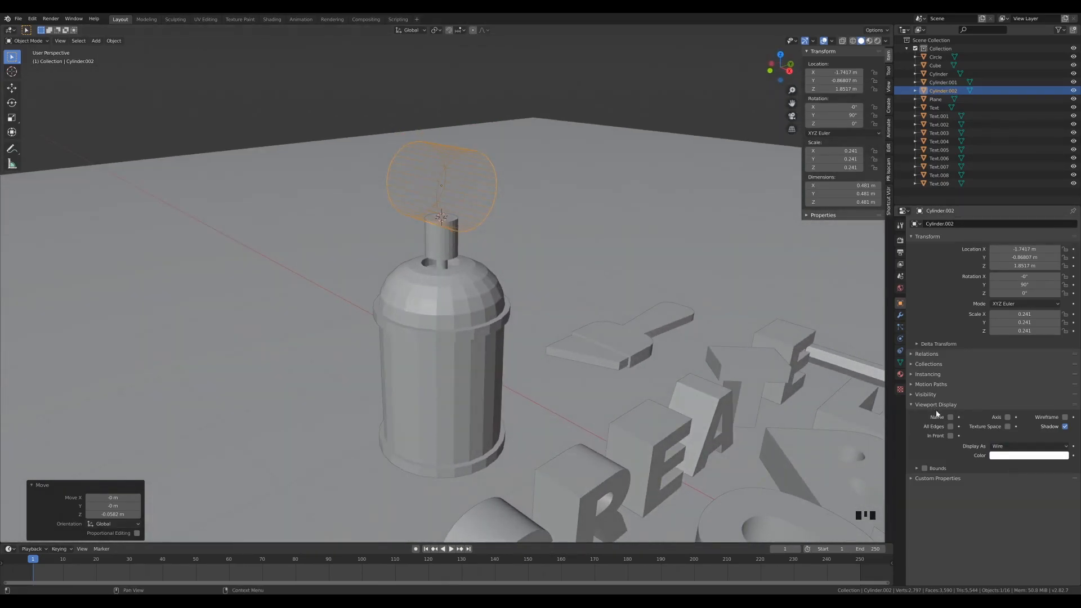
Try the Bounds display type on the cutter cylinder, and set it back to Wire
{"action": "left_click", "coordinate": [1022, 447]}
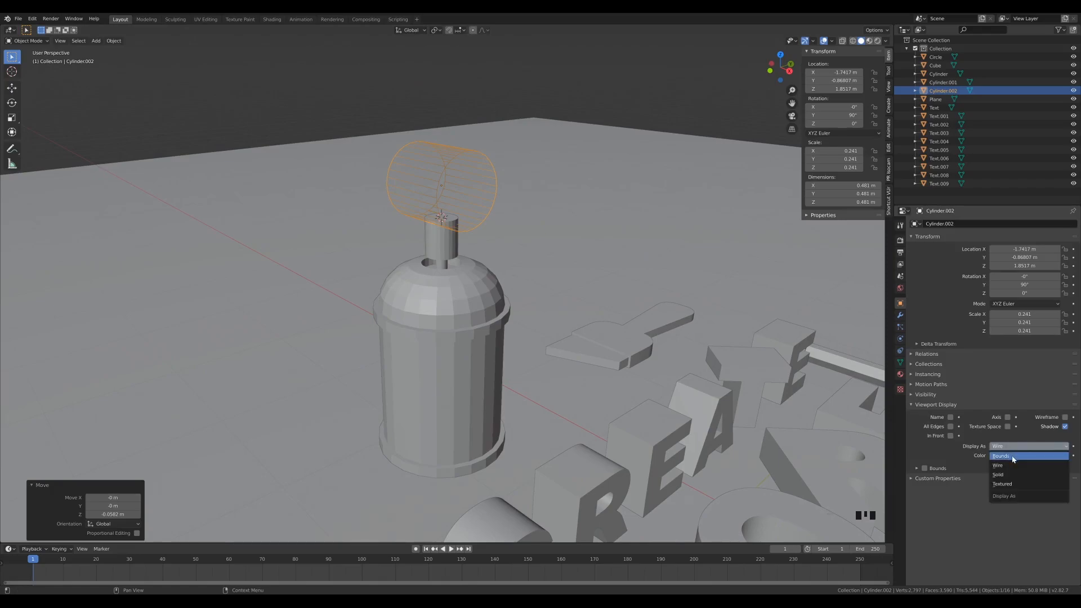
{"action": "left_click", "coordinate": [1012, 457]}
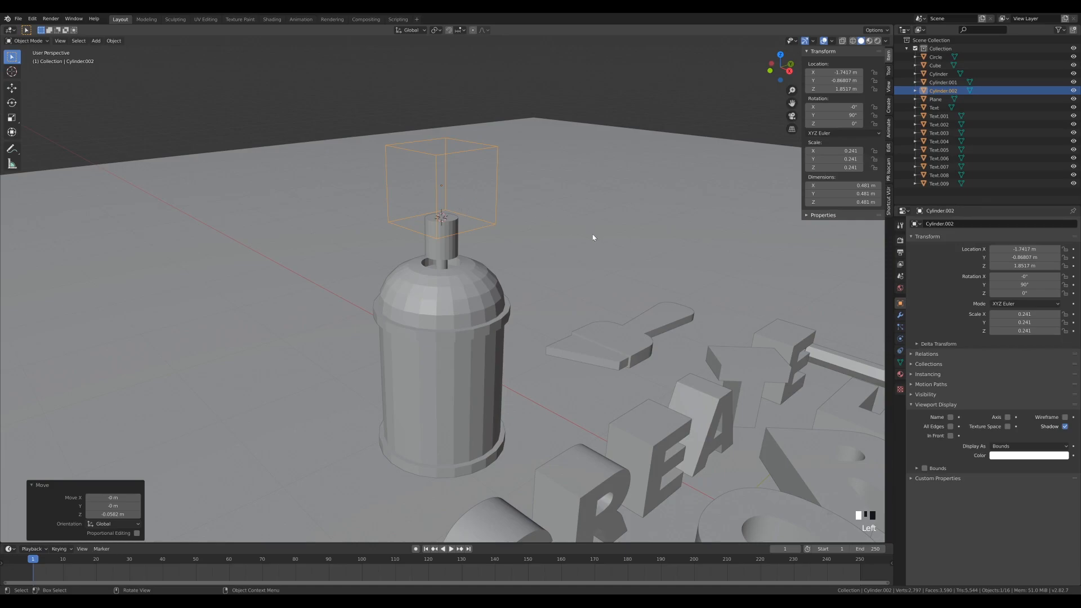
{"action": "left_click", "coordinate": [1007, 447]}
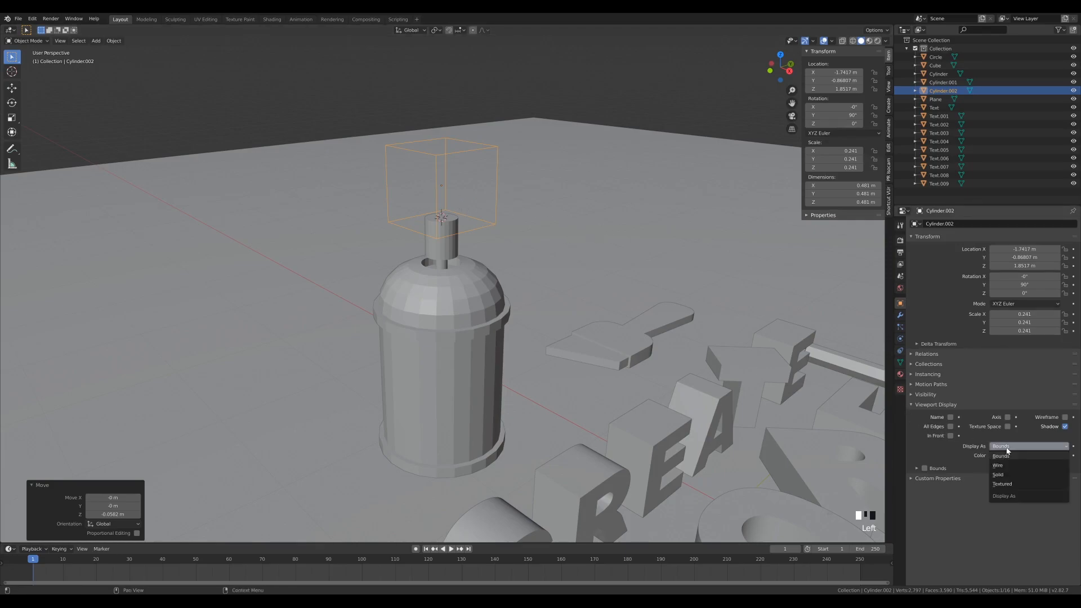
{"action": "left_click", "coordinate": [1003, 465]}
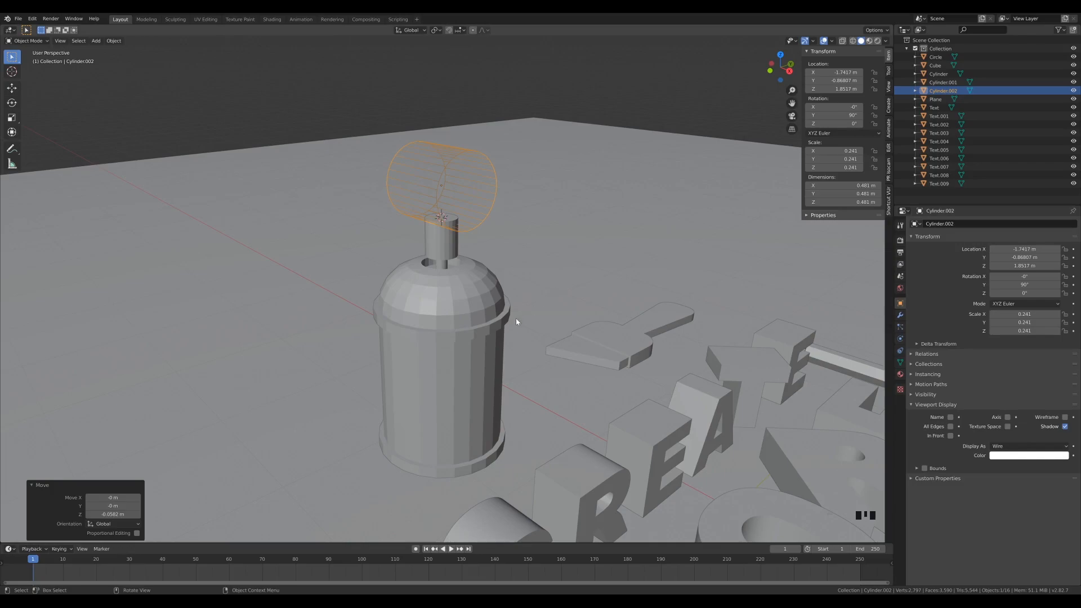
Add a Boolean modifier set to Difference to the spray can, using the horizontal wire cylinder above the nozzle as its object
{"action": "left_click", "coordinate": [473, 315]}
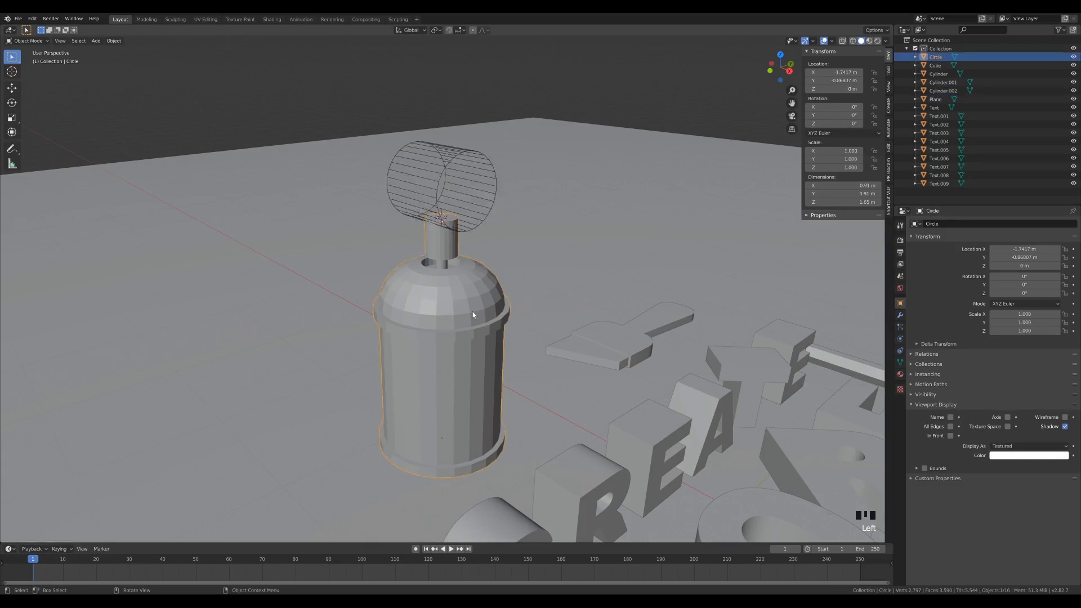
{"action": "left_click", "coordinate": [901, 316]}
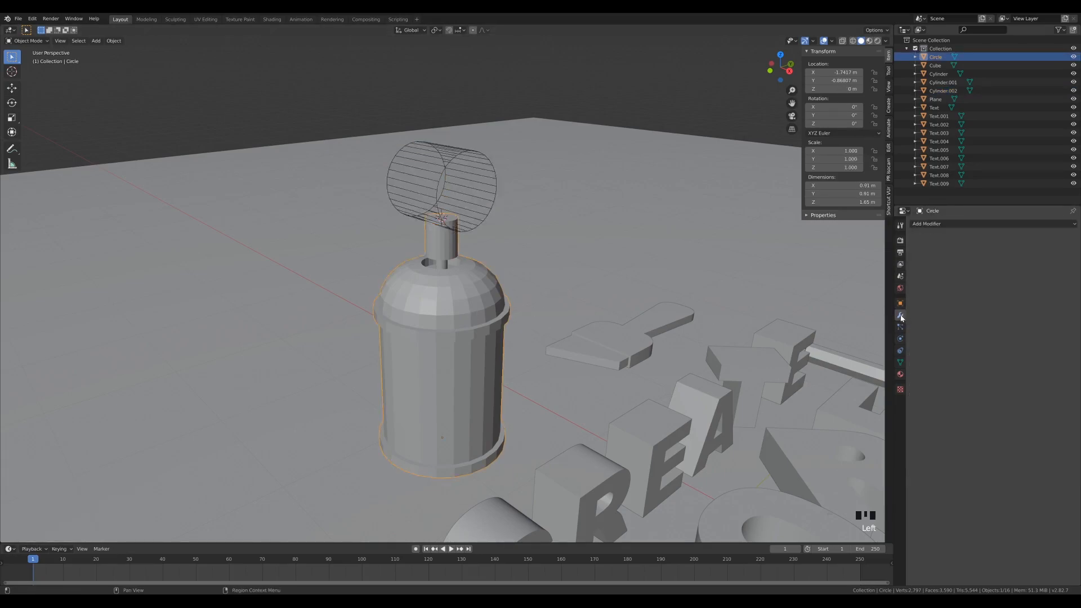
{"action": "left_click", "coordinate": [925, 225]}
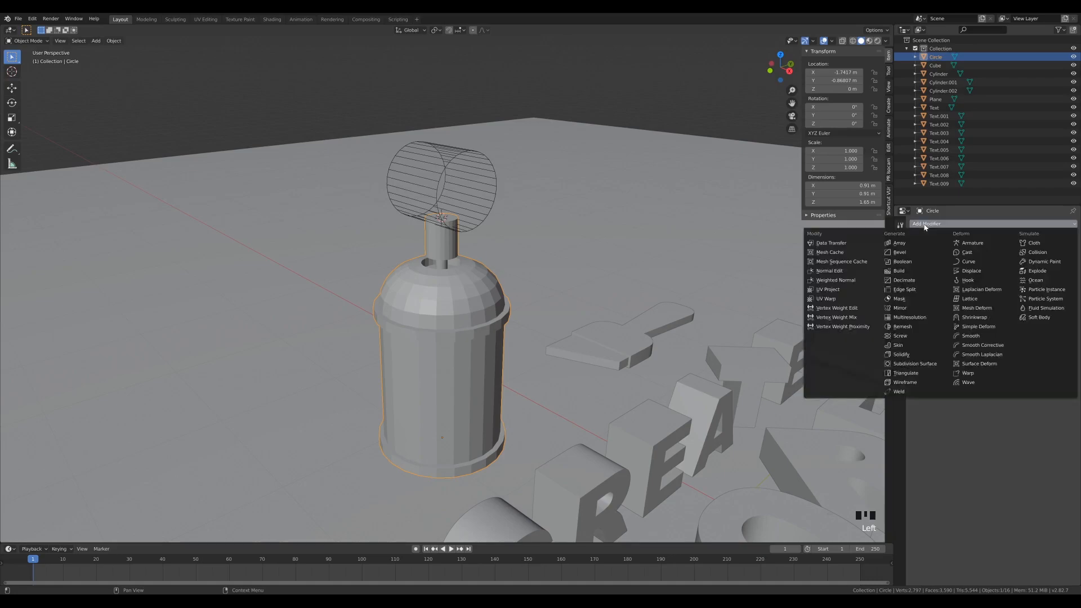
{"action": "left_click", "coordinate": [916, 263]}
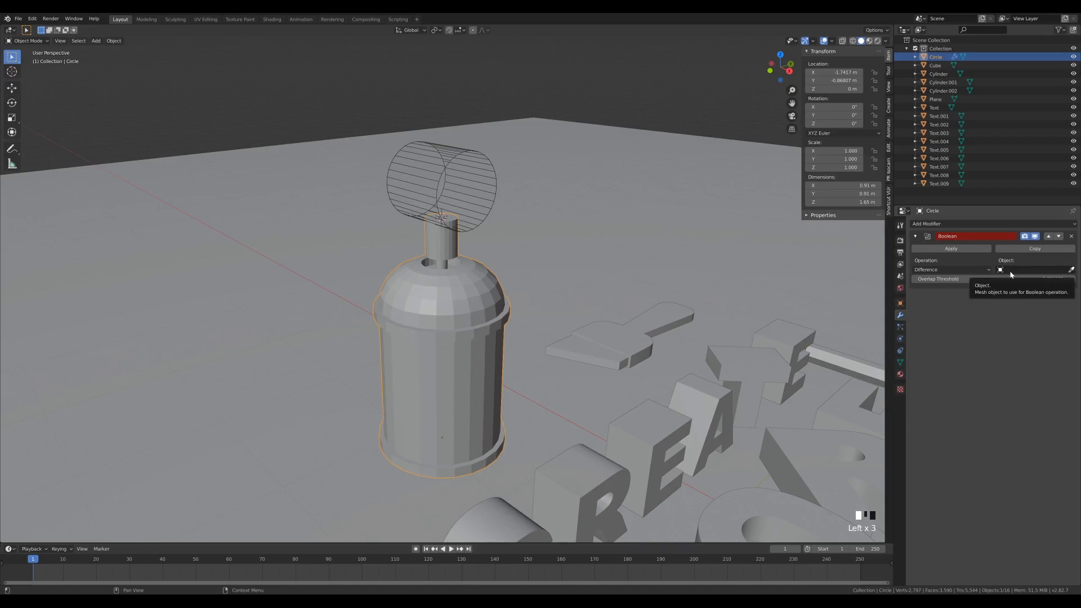
{"action": "left_click", "coordinate": [1072, 270]}
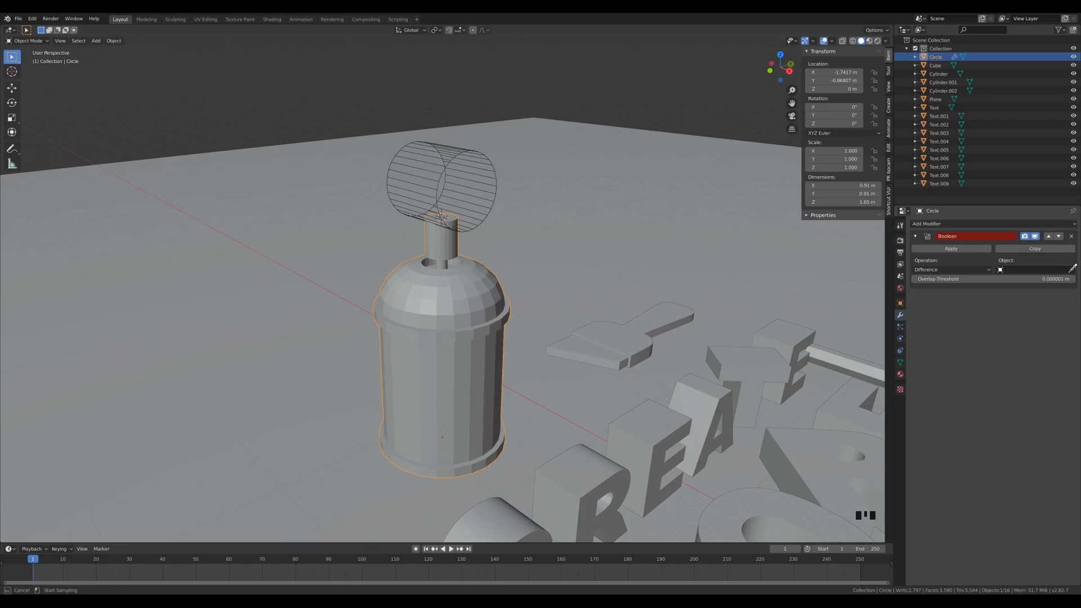
{"action": "left_click", "coordinate": [1036, 270]}
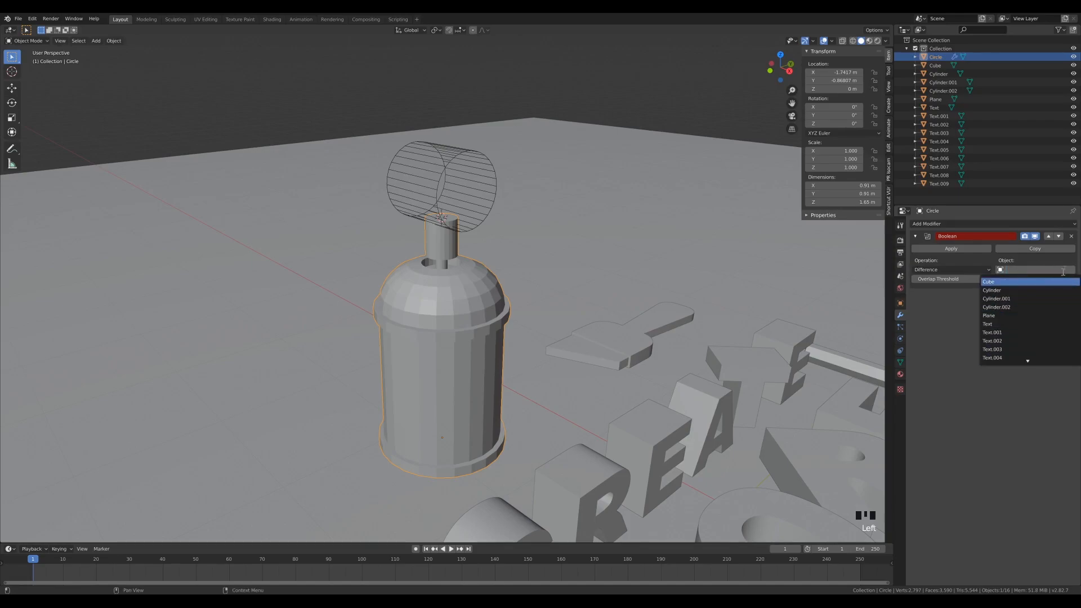
{"action": "left_click", "coordinate": [1066, 265]}
{"action": "left_click", "coordinate": [1071, 271]}
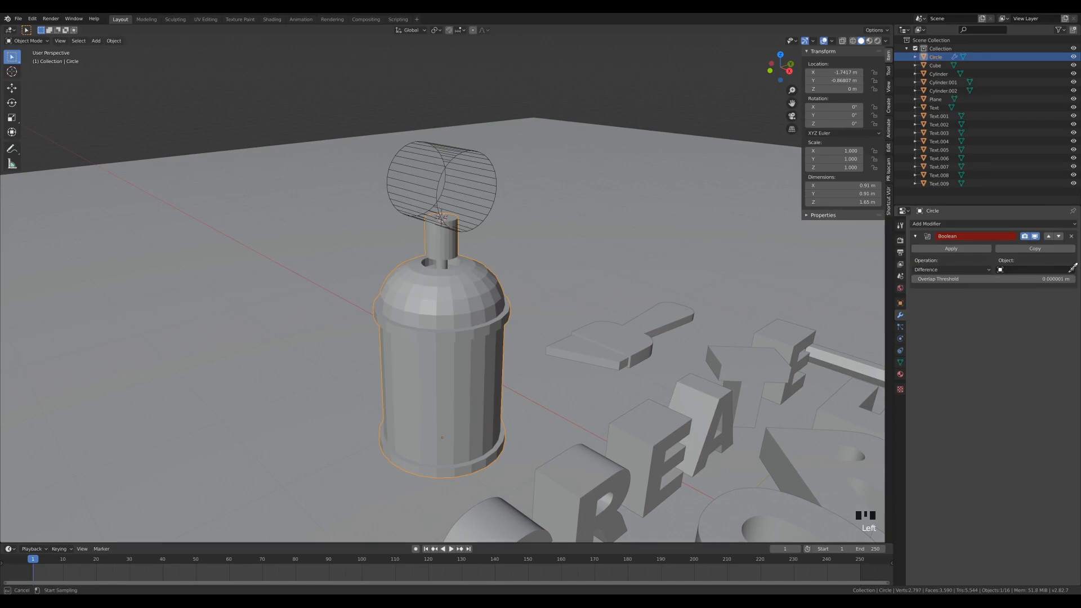
{"action": "left_click", "coordinate": [460, 160]}
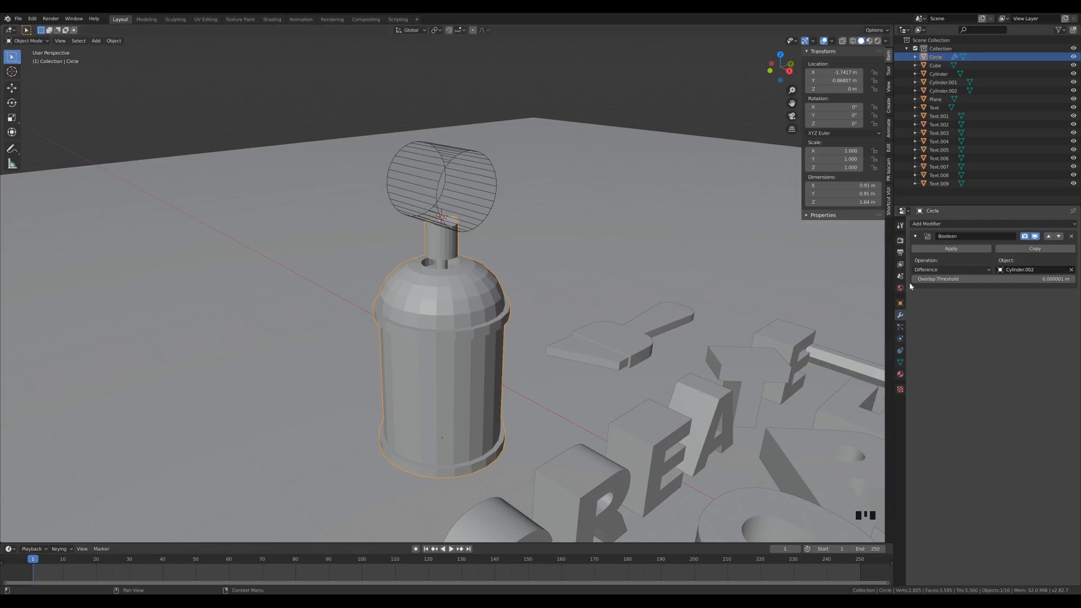
Examine the cut on the nozzle's top up close, comparing it with the Boolean modifier hidden and shown in the viewport
{"action": "left_click", "coordinate": [927, 271]}
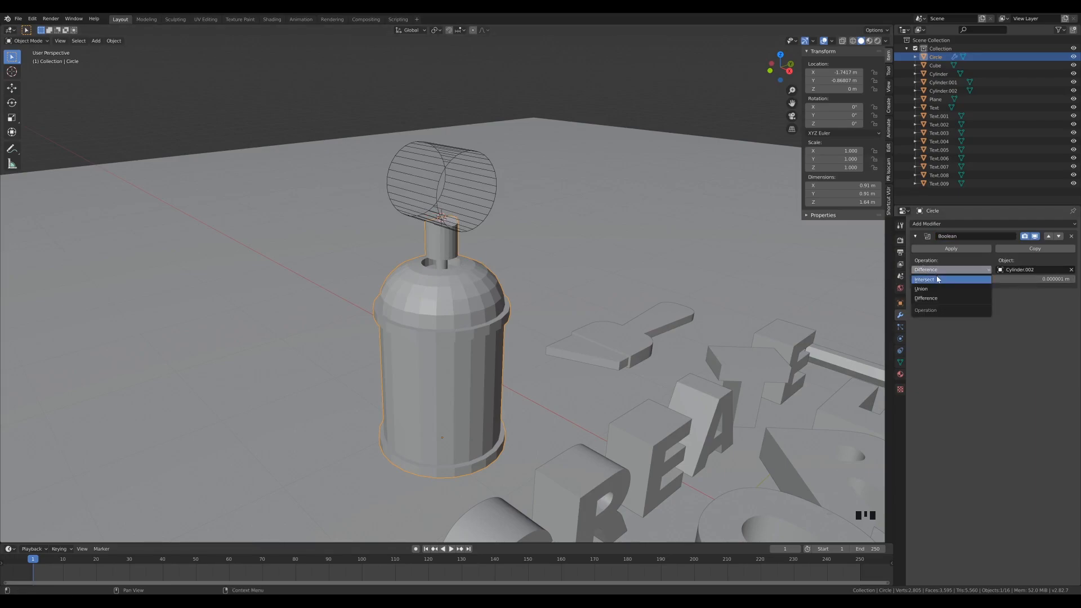
{"action": "left_click", "coordinate": [935, 270]}
{"action": "middle_click_drag", "start_coordinate": [523, 240], "coordinate": [563, 218]}
{"action": "scroll", "coordinate": [447, 233], "scroll_direction": "up", "scroll_amount": 6}
{"action": "middle_click_drag", "start_coordinate": [449, 237], "coordinate": [599, 296]}
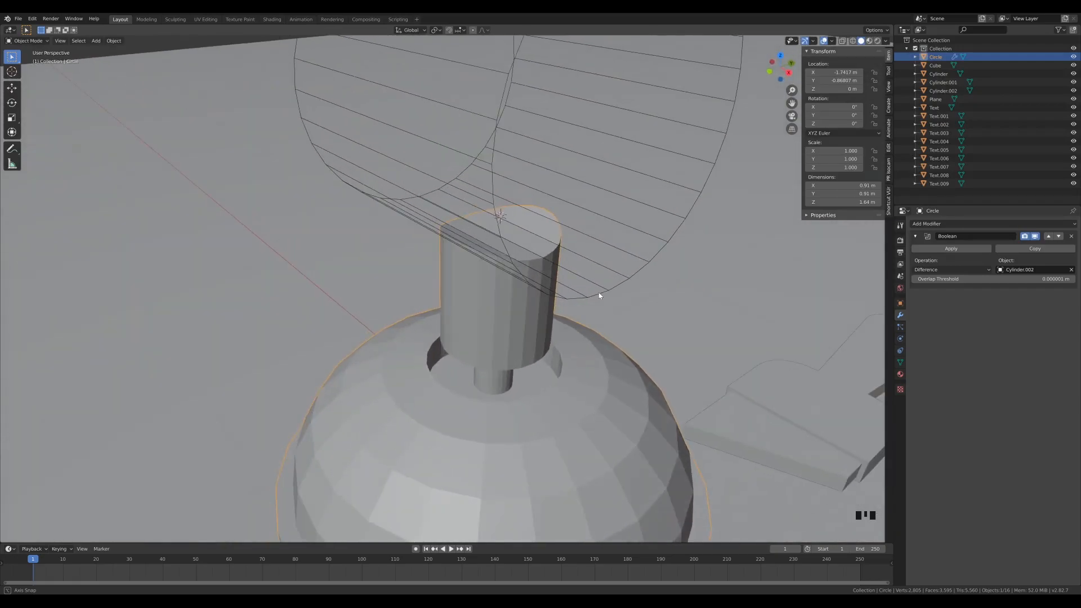
{"action": "scroll", "coordinate": [599, 295], "scroll_direction": "down", "scroll_amount": 3}
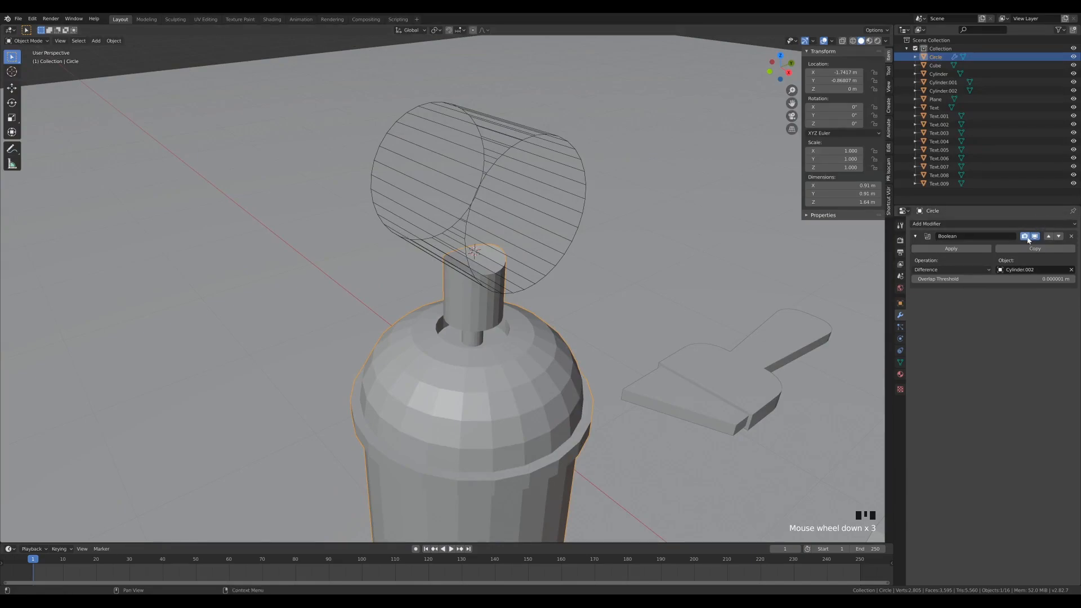
{"action": "left_click", "coordinate": [1035, 237]}
{"action": "left_click", "coordinate": [1036, 237]}
{"action": "left_click", "coordinate": [1035, 237]}
{"action": "left_click", "coordinate": [1035, 237]}
{"action": "left_click", "coordinate": [961, 269]}
{"action": "left_click", "coordinate": [959, 269]}
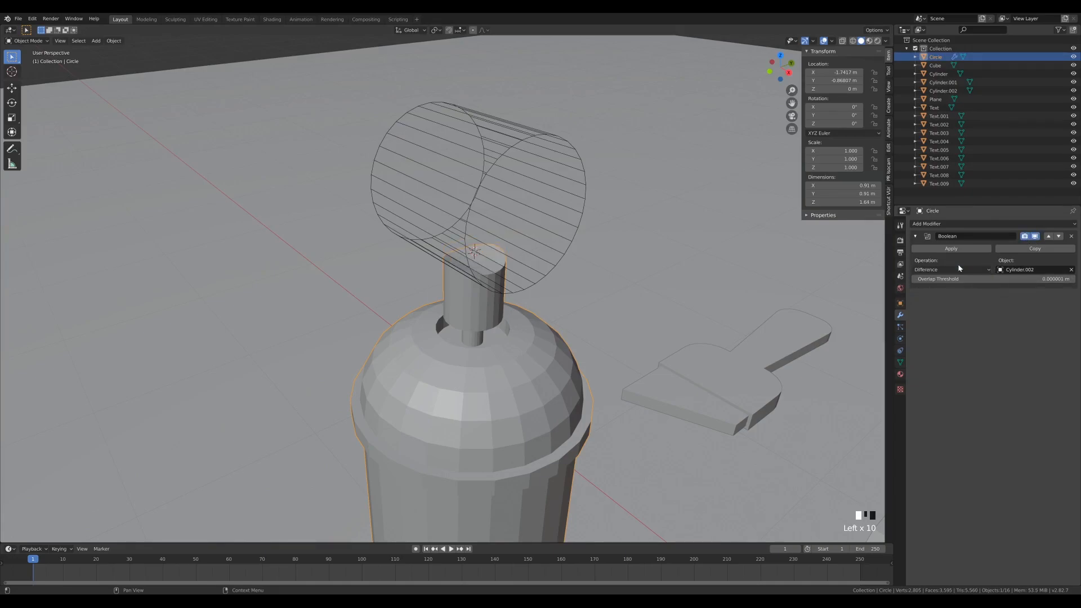
Try scaling the cutter cylinder along Z to test its effect on the nozzle cut
{"action": "left_click", "coordinate": [503, 145]}
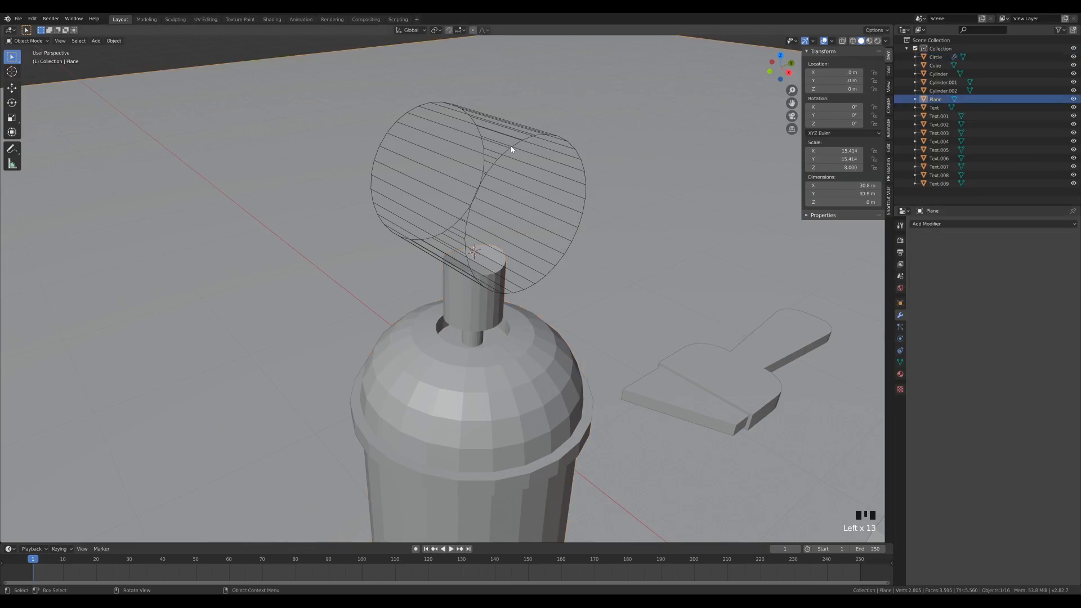
{"action": "key", "text": "s"}
{"action": "right_click", "coordinate": [676, 240]}
{"action": "key", "text": "s"}
{"action": "key", "text": "z"}
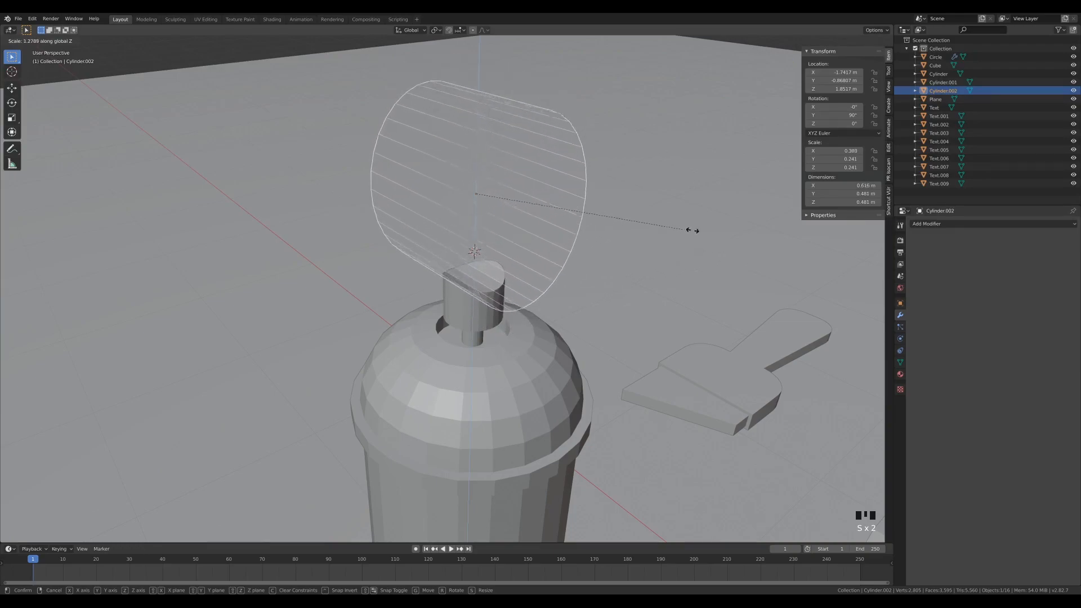
{"action": "right_click", "coordinate": [682, 229]}
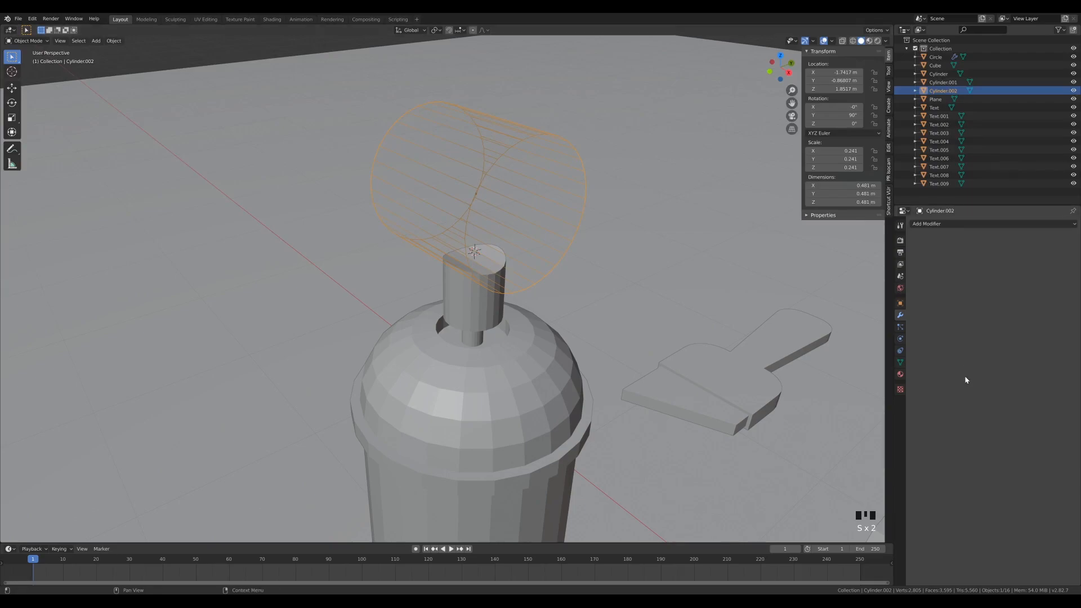
Disable Show in Renders for the cutter cylinder in its visibility settings, keeping it shown in viewports
{"action": "left_click", "coordinate": [901, 303]}
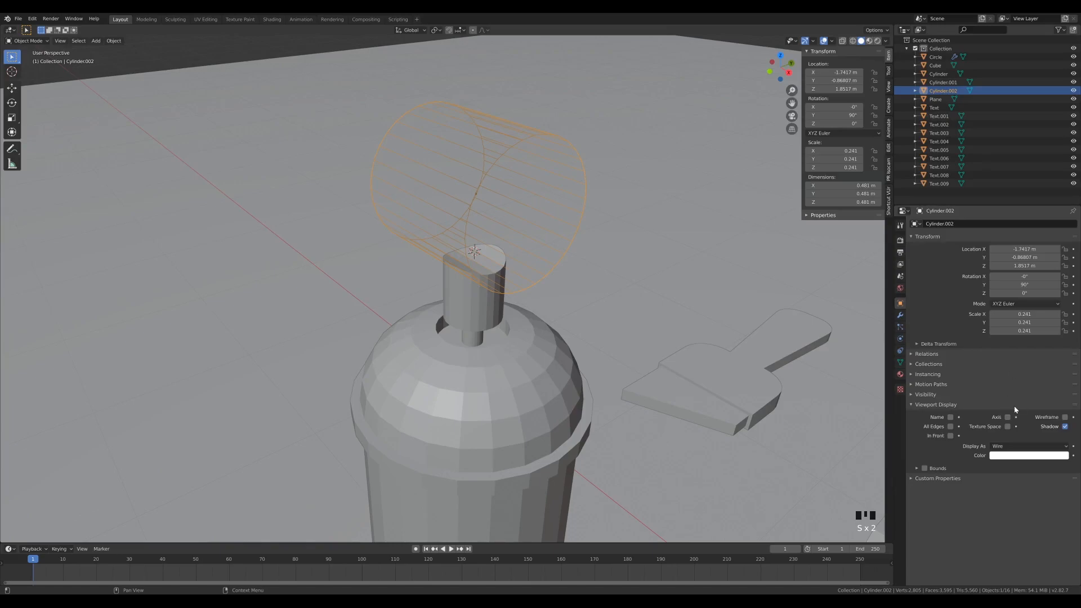
{"action": "left_click", "coordinate": [923, 396]}
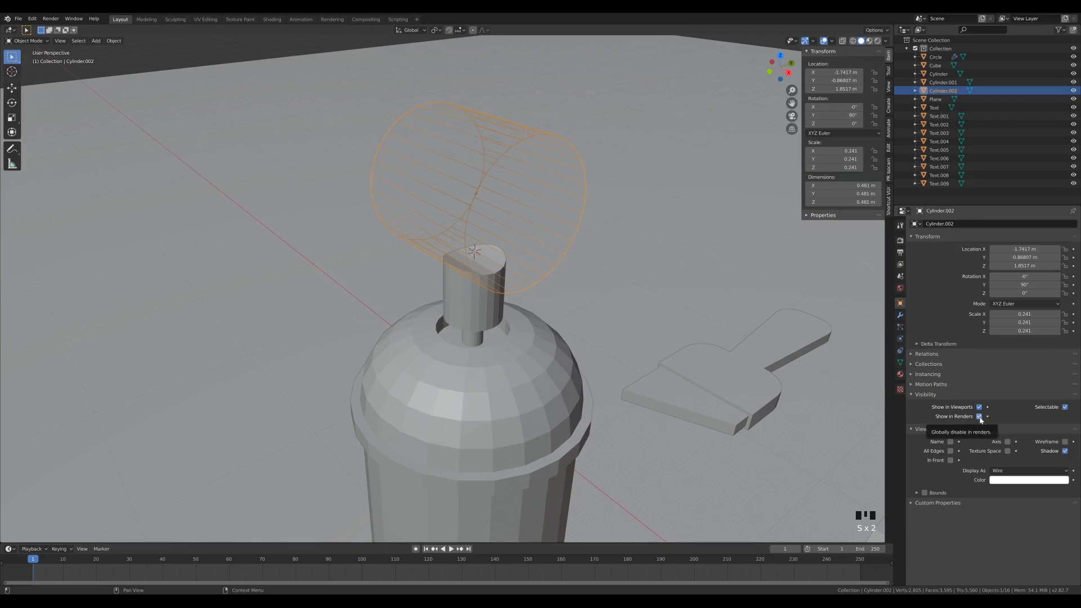
{"action": "left_click", "coordinate": [979, 407]}
{"action": "left_click", "coordinate": [979, 408]}
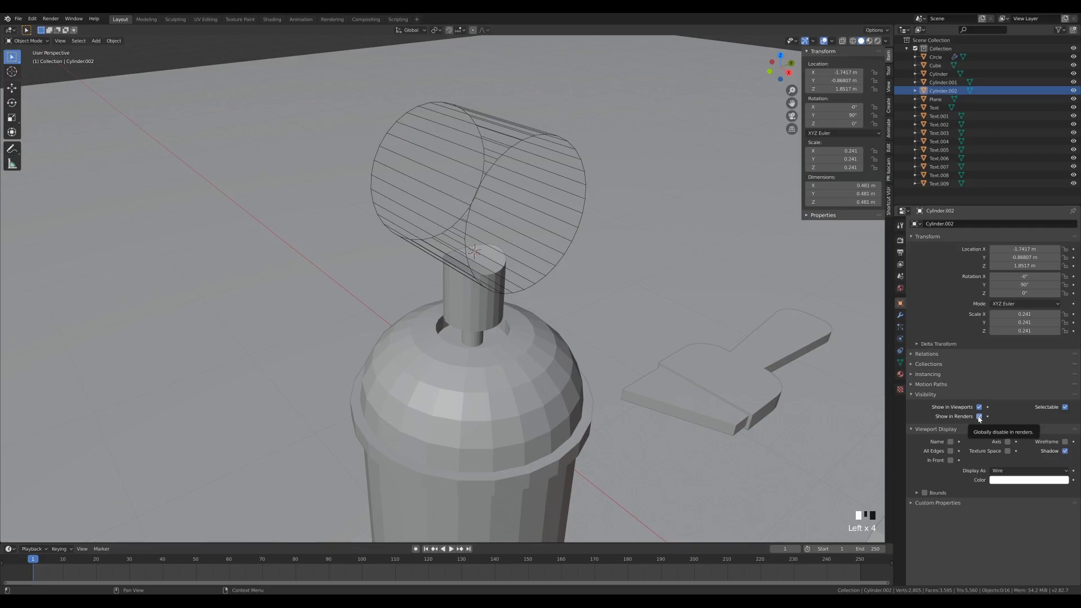
{"action": "left_click", "coordinate": [511, 152]}
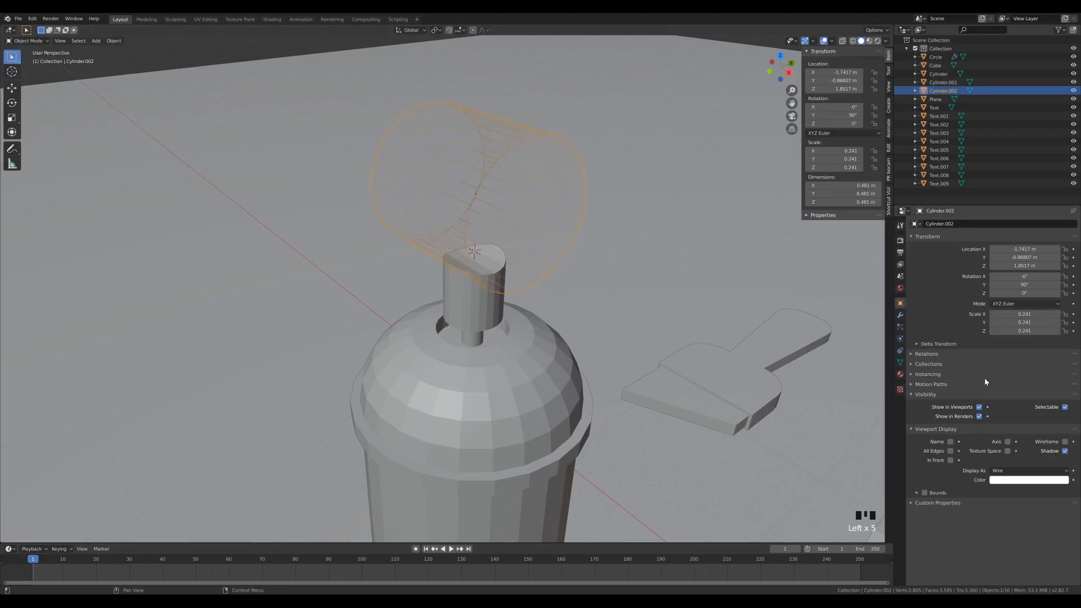
{"action": "left_click", "coordinate": [980, 417]}
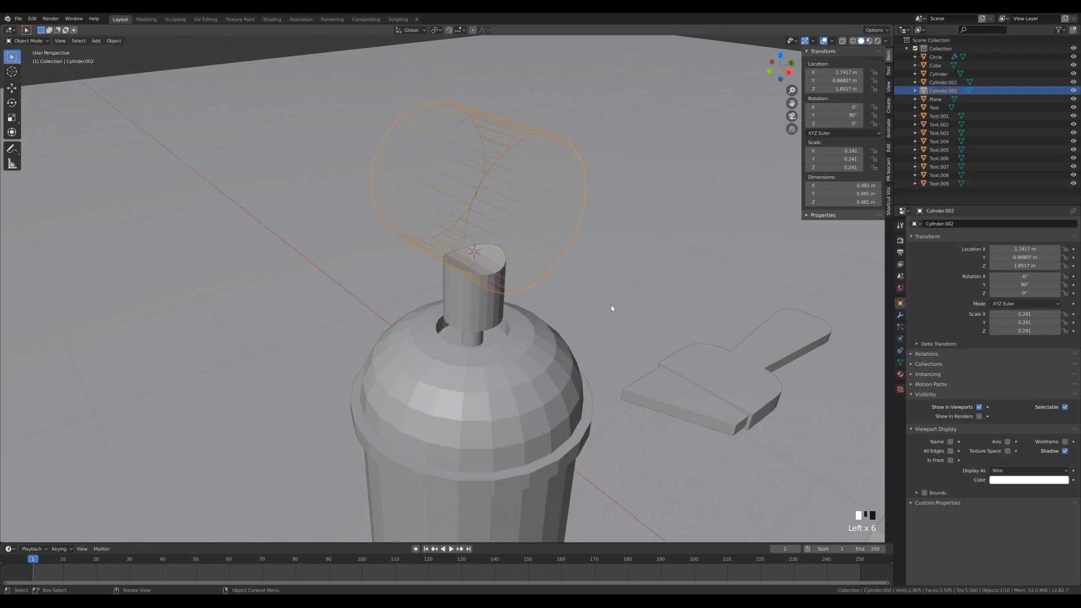
Check the reference render, make a linked duplicate of the cutter about 0.321 m lower along Z, and scale it by about 0.129
{"action": "left_click", "coordinate": [332, 19]}
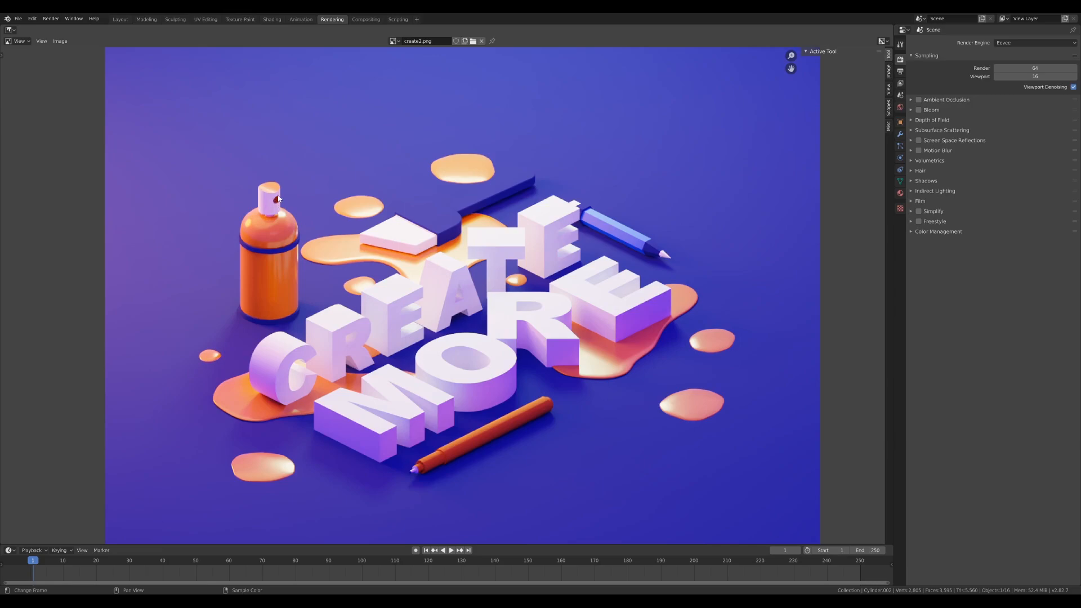
{"action": "left_click", "coordinate": [121, 20]}
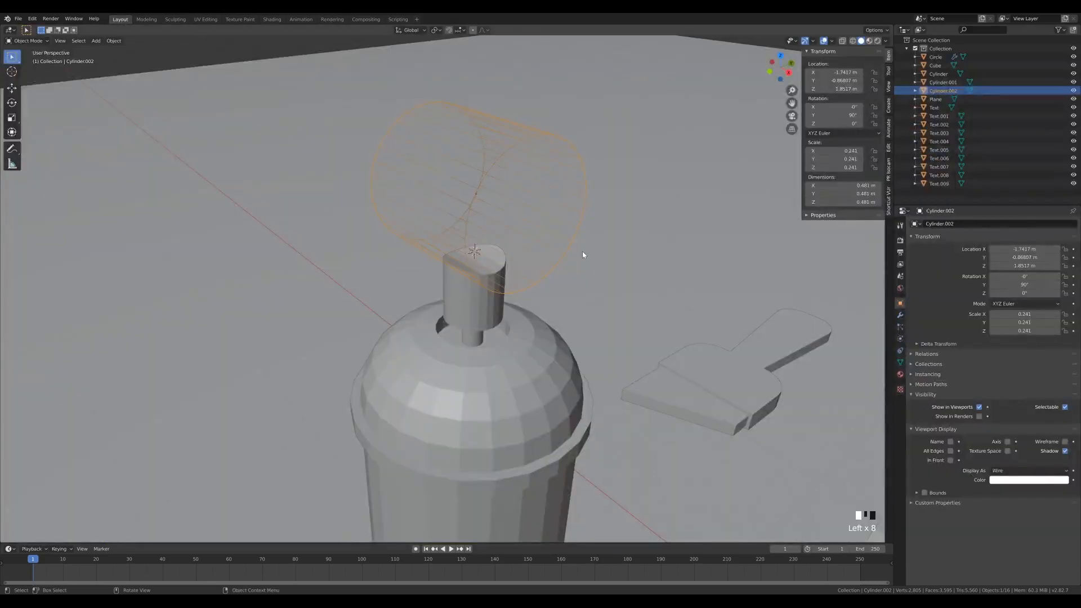
{"action": "key", "text": "KP_3"}
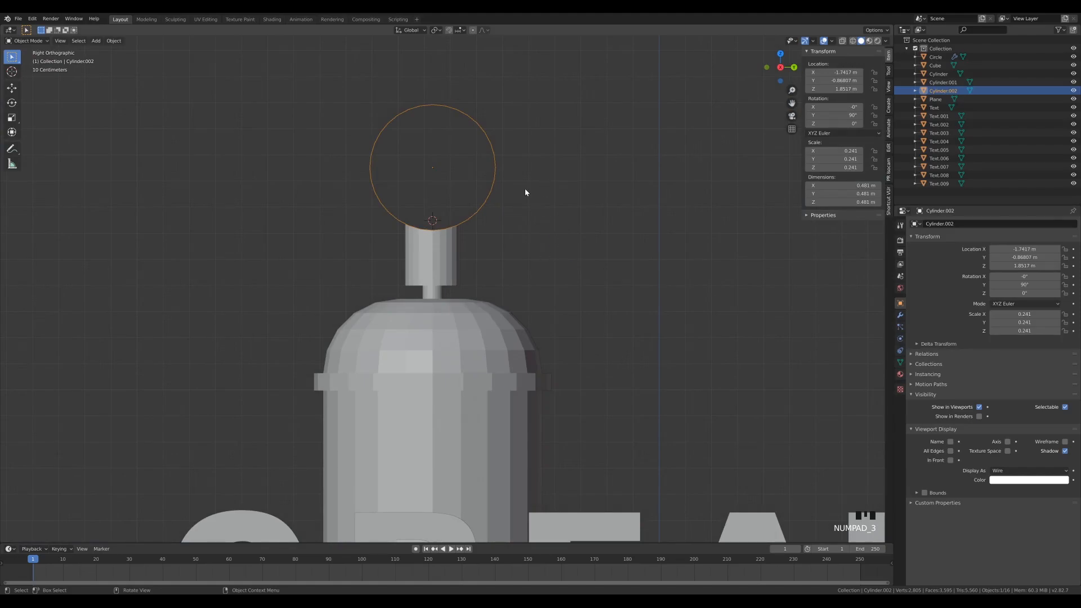
{"action": "key", "text": "alt+d"}
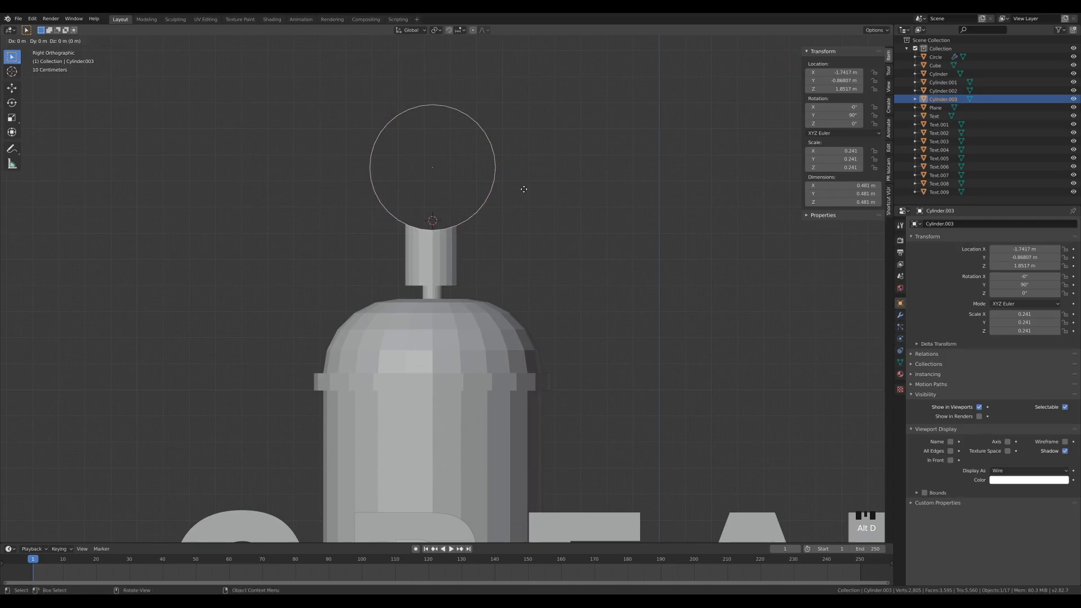
{"action": "key", "text": "z"}
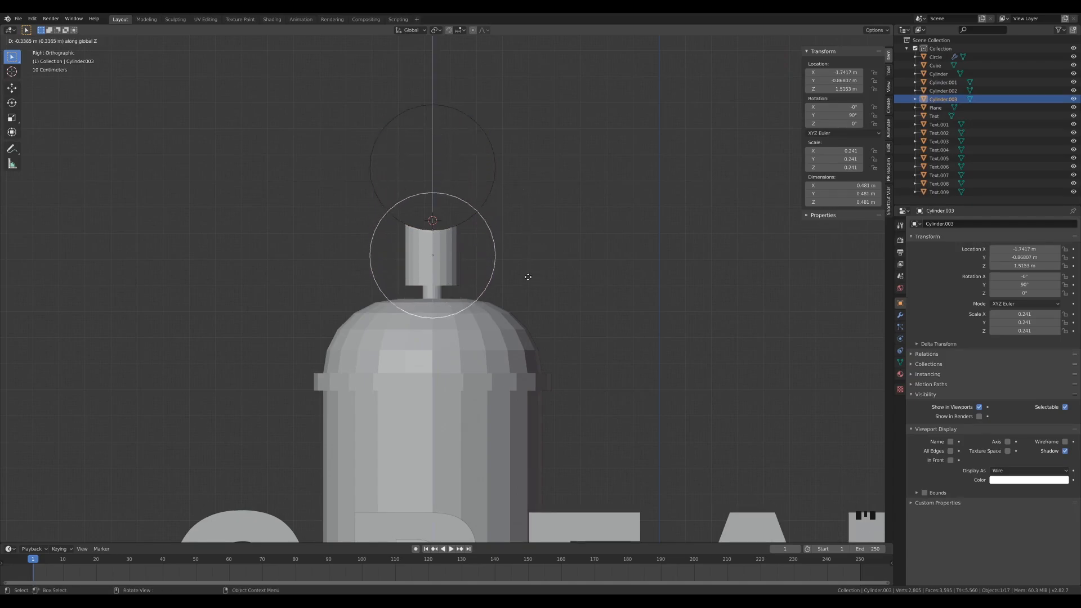
{"action": "left_click", "coordinate": [521, 277]}
{"action": "key", "text": "s"}
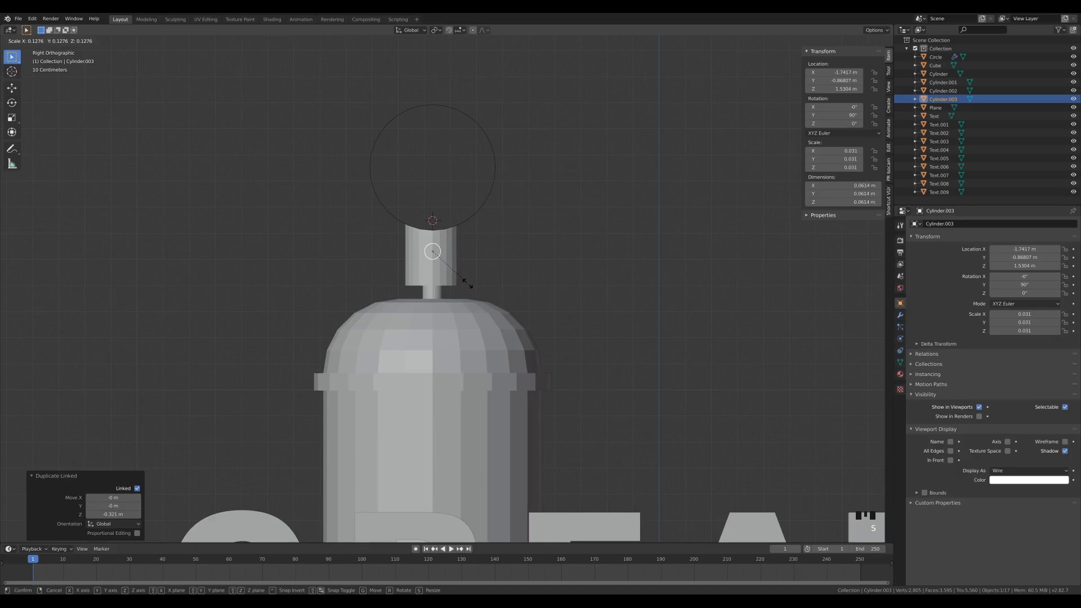
{"action": "left_click", "coordinate": [469, 286]}
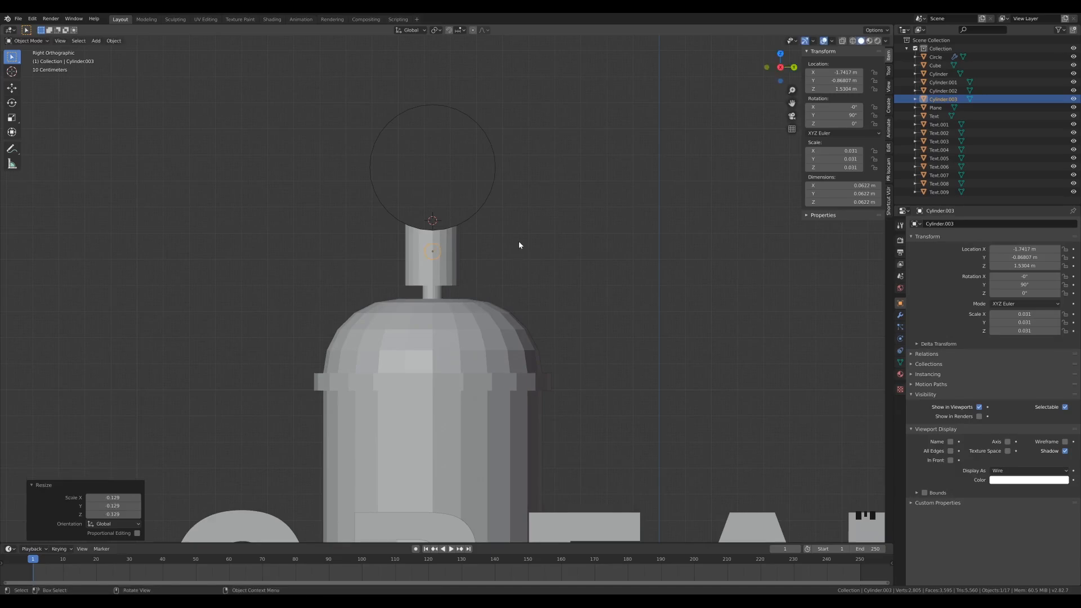
Move the small cylinder about 0.091 m along X so it pokes through the side of the nozzle
{"action": "key", "text": "KP_1"}
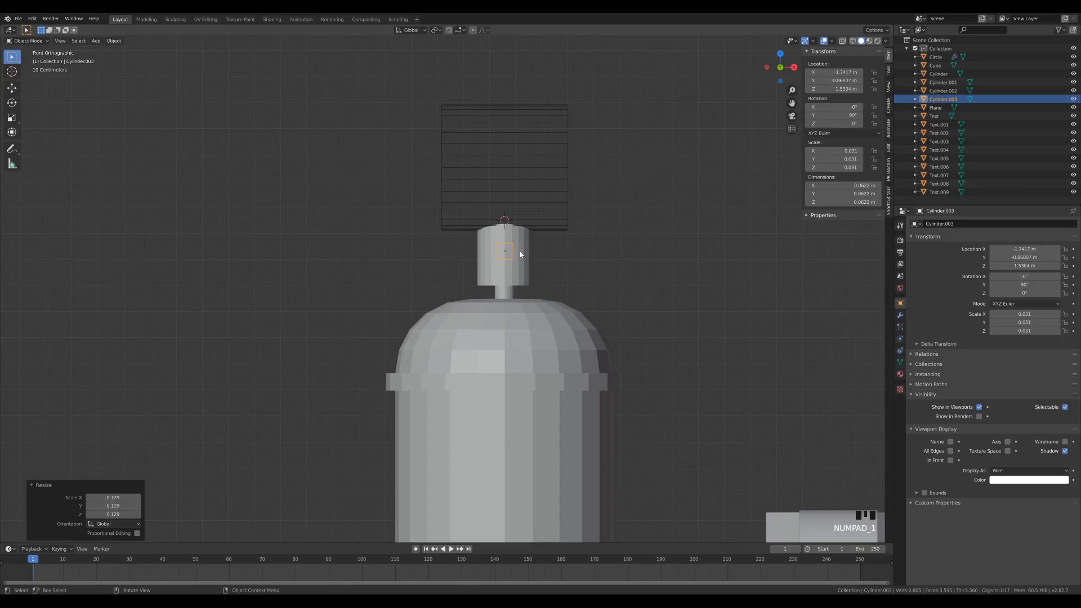
{"action": "key", "text": "g"}
{"action": "key", "text": "x"}
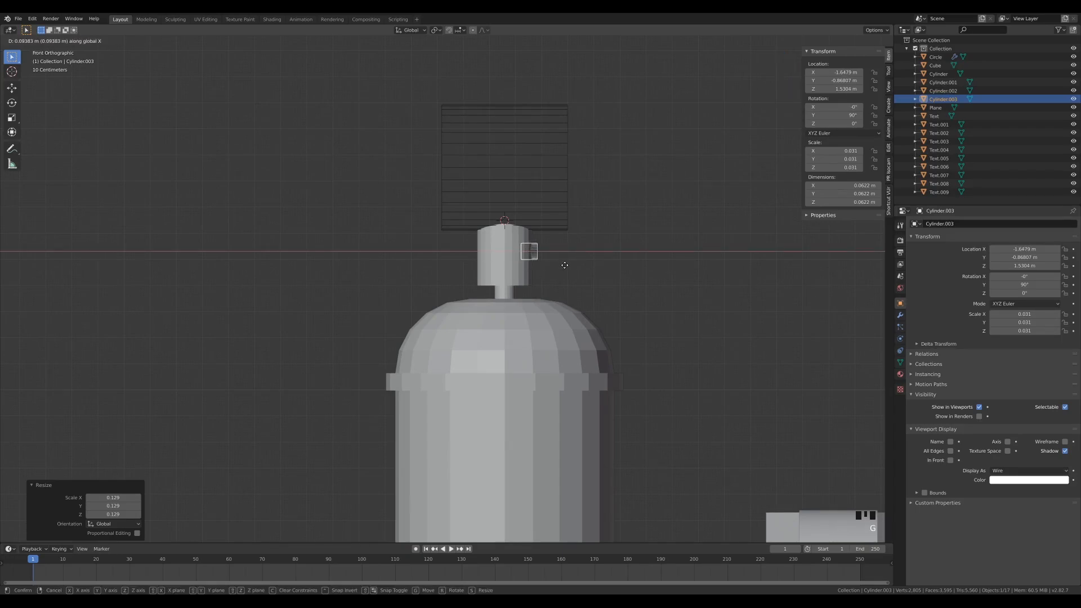
{"action": "left_click", "coordinate": [564, 265]}
{"action": "mouse_move", "coordinate": [639, 232]}
{"action": "middle_mouse_down"}
{"action": "mouse_move", "coordinate": [591, 239]}
{"action": "mouse_move", "coordinate": [603, 244]}
{"action": "middle_mouse_up"}
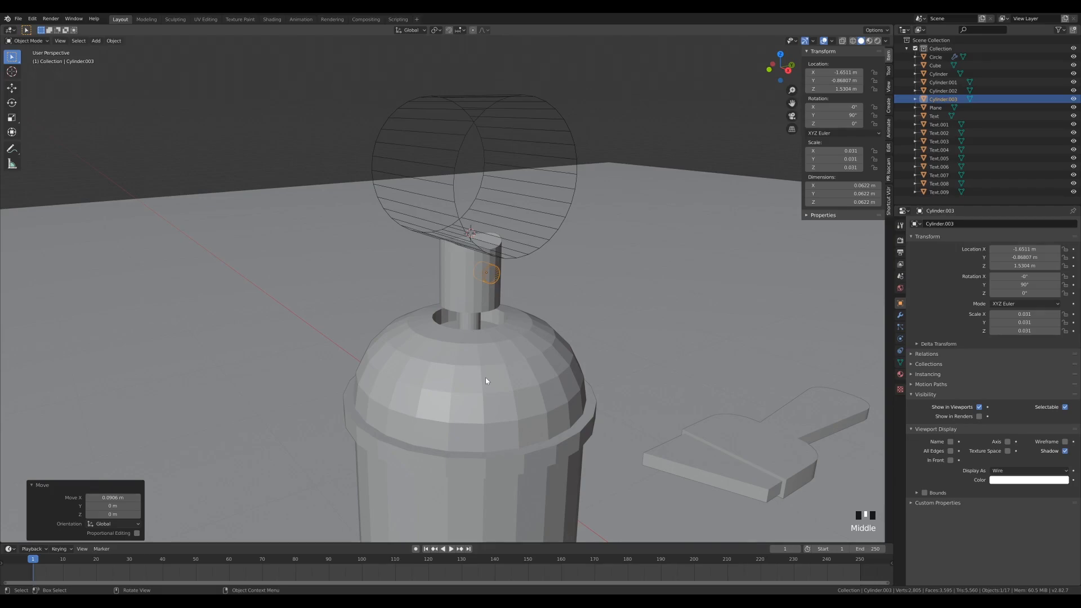
Add a second Boolean modifier set to Difference on the spray can, with the small cylinder at the nozzle's side as its cutter
{"action": "left_click", "coordinate": [900, 315]}
{"action": "double_click", "coordinate": [519, 389]}
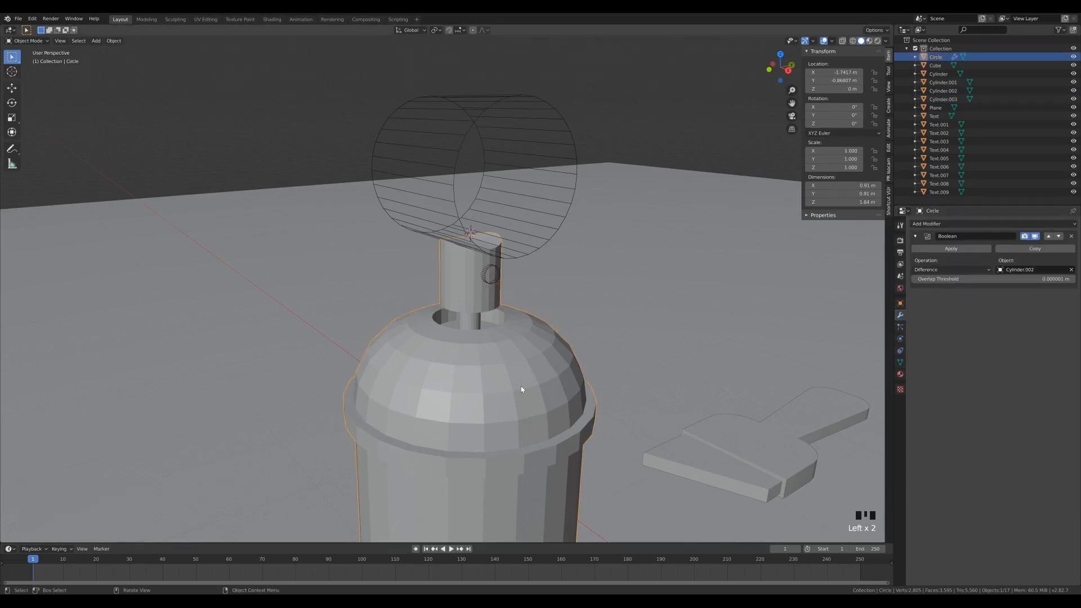
{"action": "left_click", "coordinate": [940, 224]}
{"action": "left_click", "coordinate": [903, 261]}
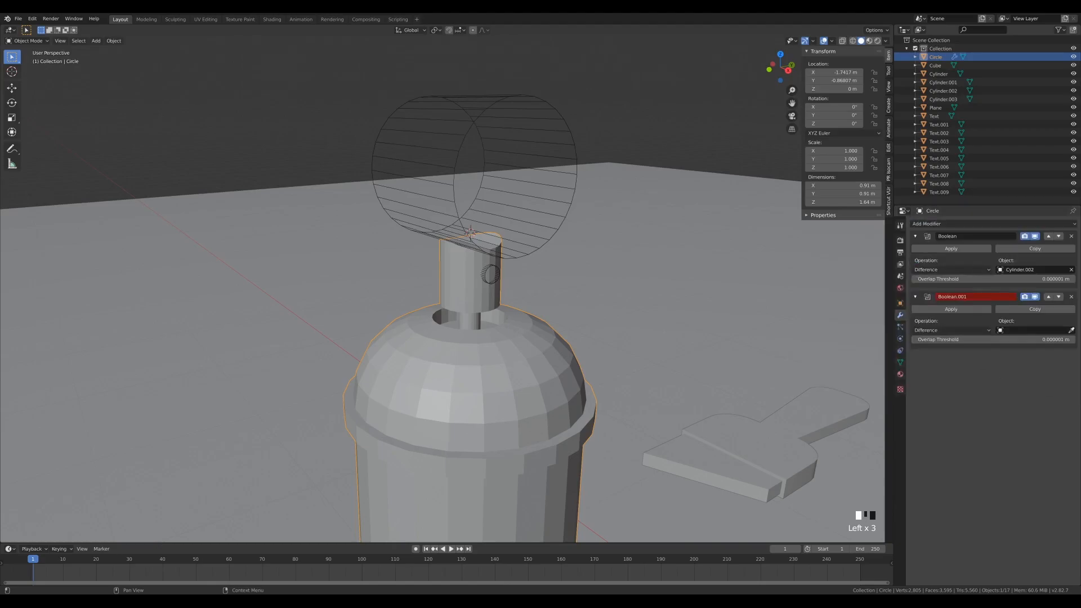
{"action": "left_click", "coordinate": [916, 237]}
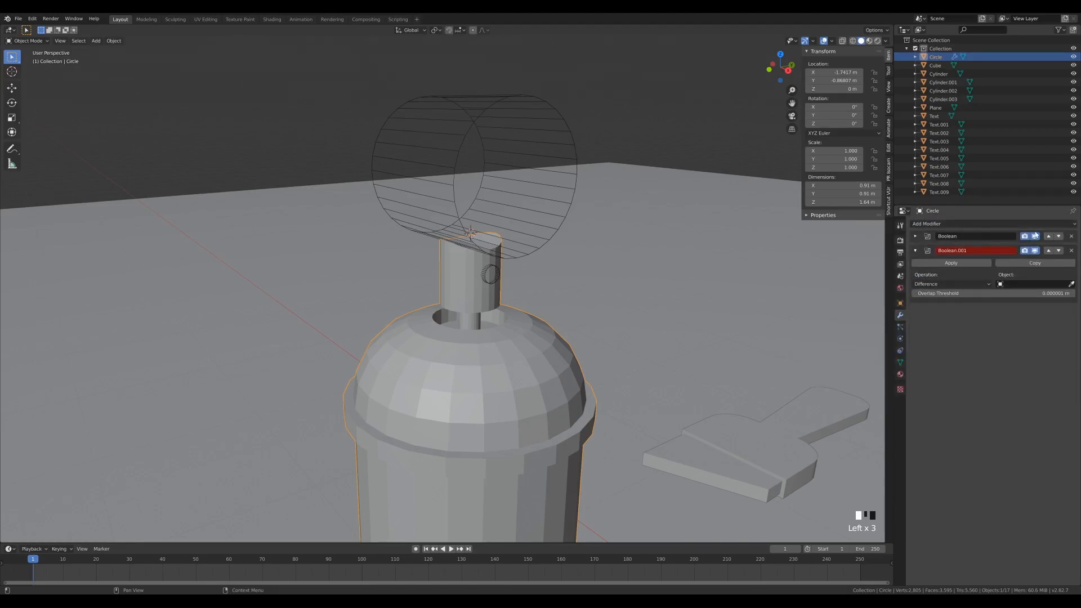
{"action": "left_click", "coordinate": [1071, 285]}
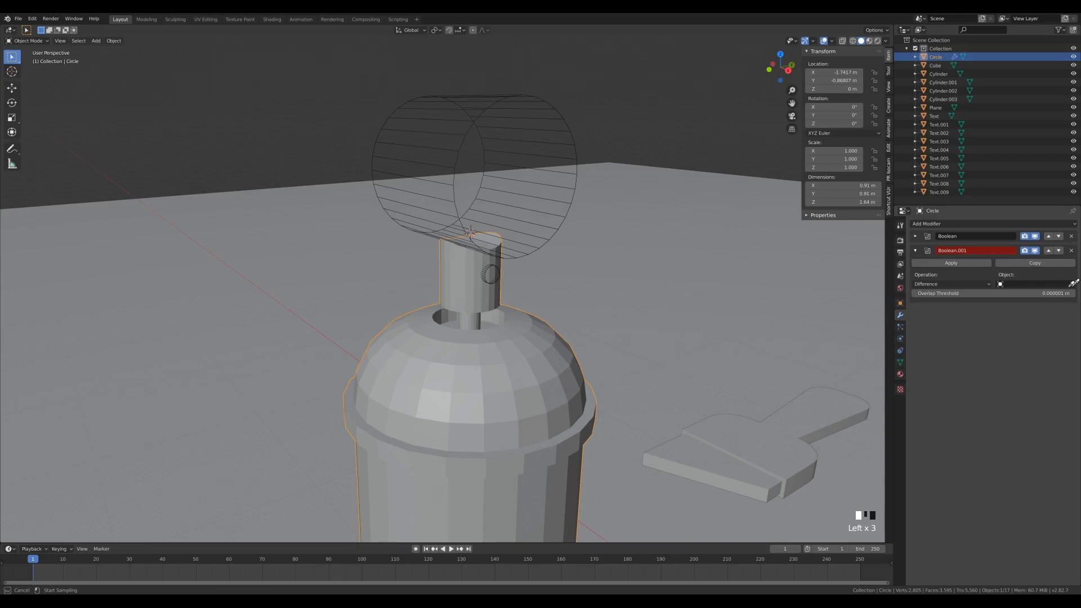
{"action": "left_click", "coordinate": [501, 274]}
{"action": "middle_click_drag", "start_coordinate": [686, 336], "coordinate": [651, 342]}
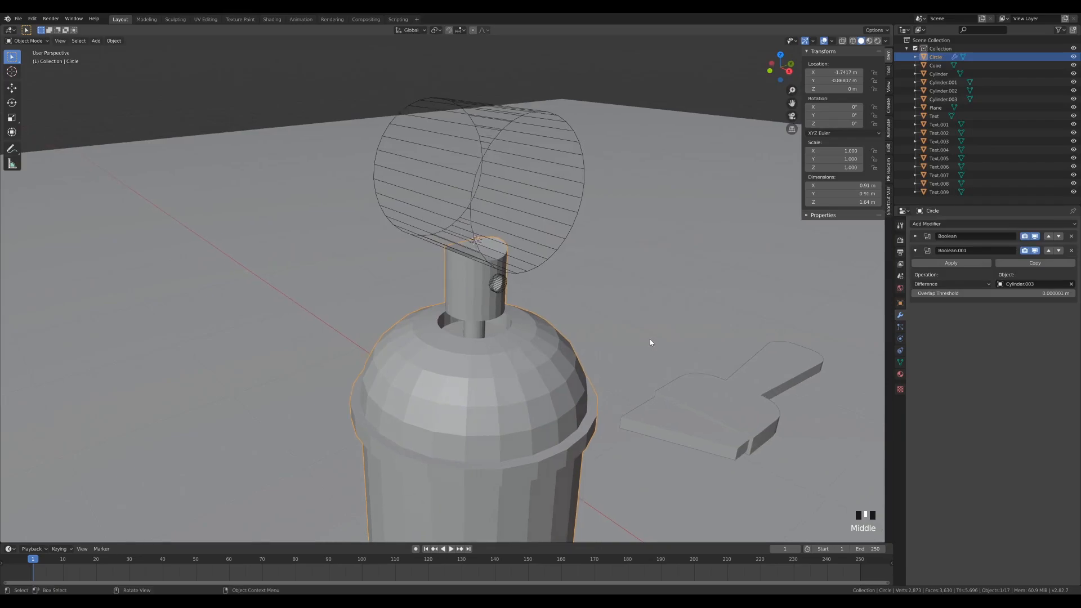
Shade the spray can smooth and enable Auto Smooth for its normals at 30°
{"action": "scroll", "coordinate": [652, 343], "scroll_direction": "down", "scroll_amount": 1}
{"action": "scroll", "coordinate": [642, 346], "scroll_direction": "down", "scroll_amount": 1}
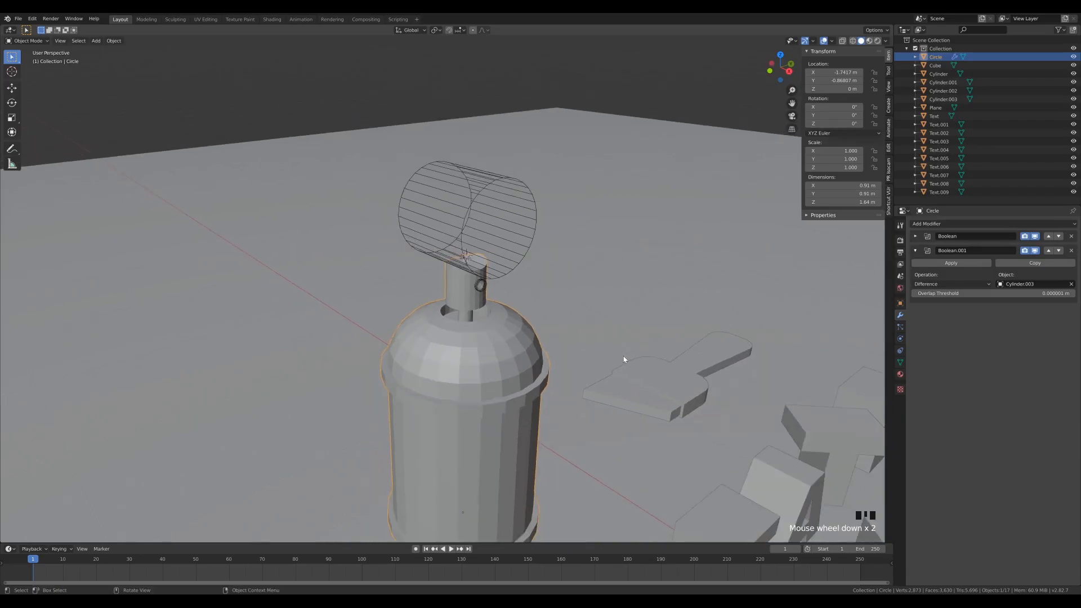
{"action": "scroll", "coordinate": [619, 355], "scroll_direction": "down", "scroll_amount": 1}
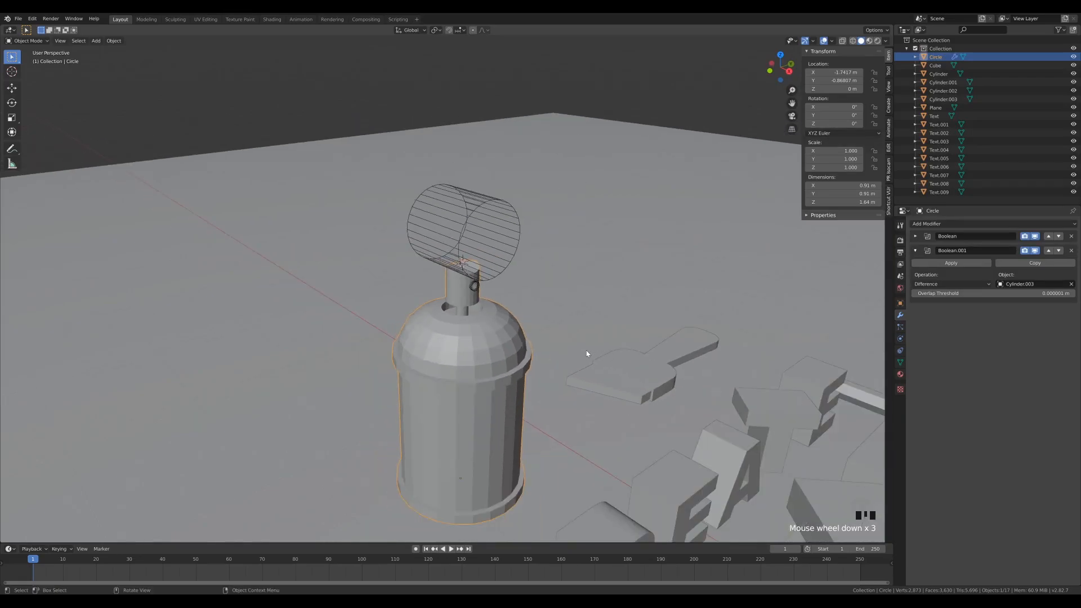
{"action": "scroll", "coordinate": [589, 349], "scroll_direction": "up", "scroll_amount": 1}
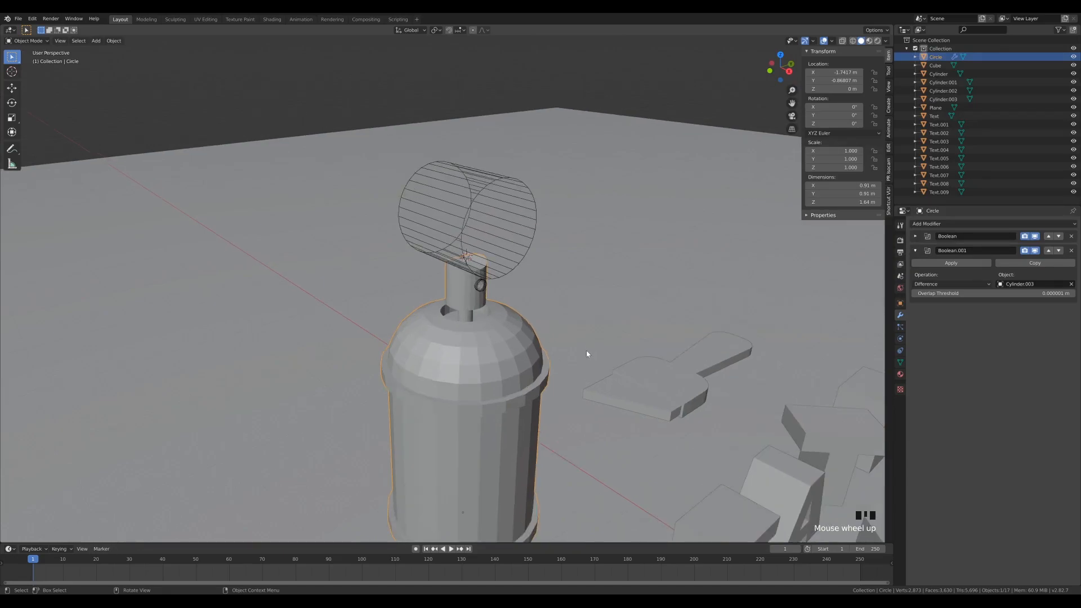
{"action": "right_click", "coordinate": [512, 337]}
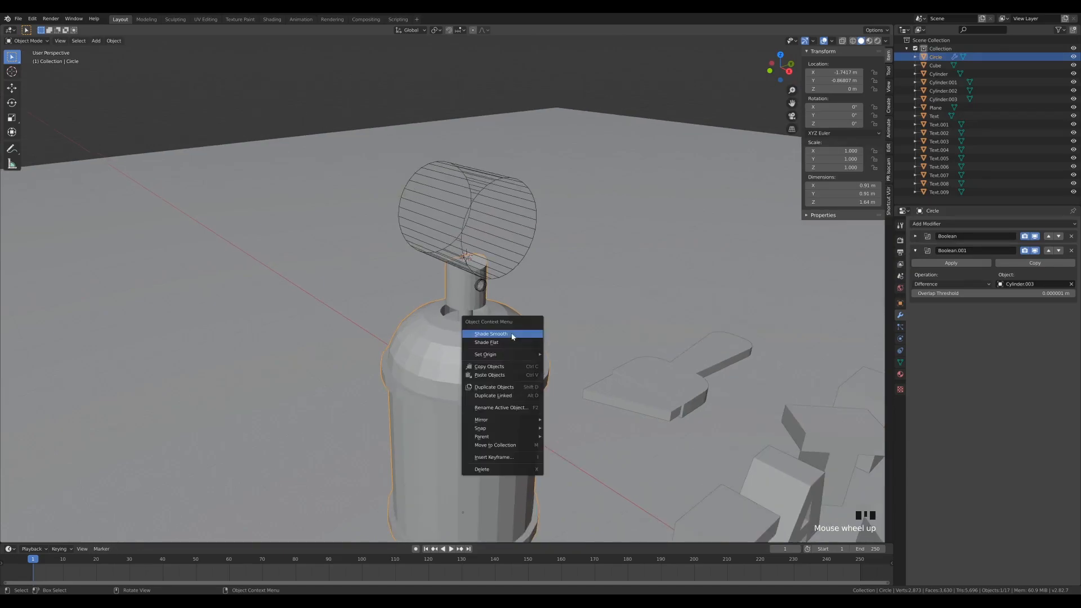
{"action": "left_click", "coordinate": [512, 335]}
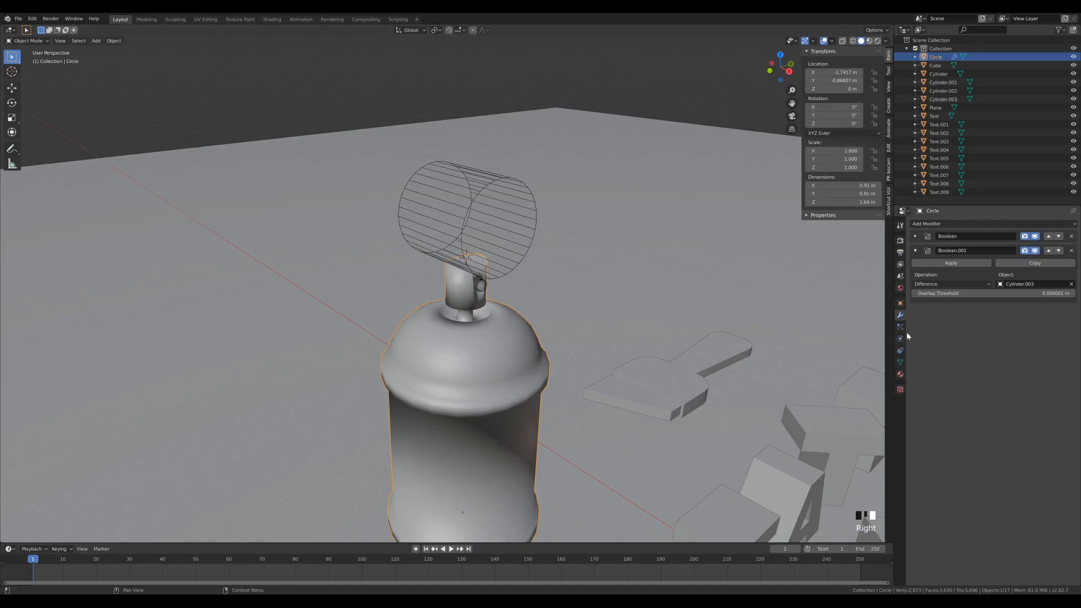
{"action": "left_click", "coordinate": [900, 362]}
{"action": "left_click", "coordinate": [926, 378]}
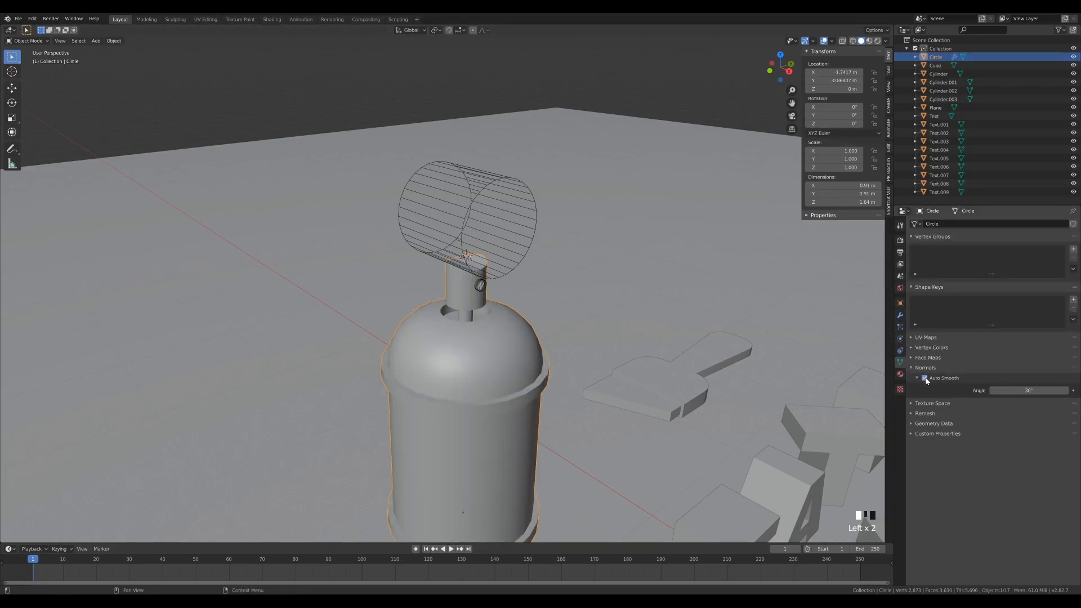
Apply Shade Smooth to the large cutter cylinder over the nozzle and to the small spray-hole cutter
{"action": "scroll", "coordinate": [637, 335], "scroll_direction": "up", "scroll_amount": 6}
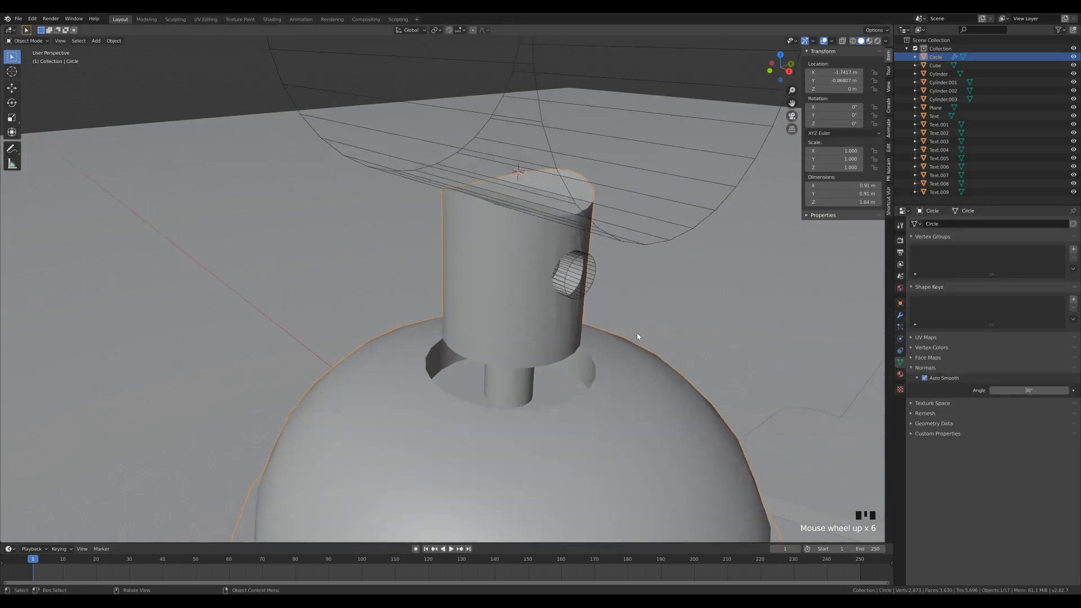
{"action": "mouse_move", "coordinate": [644, 321]}
{"action": "middle_mouse_down"}
{"action": "mouse_move", "coordinate": [615, 265]}
{"action": "mouse_move", "coordinate": [582, 287]}
{"action": "middle_mouse_up"}
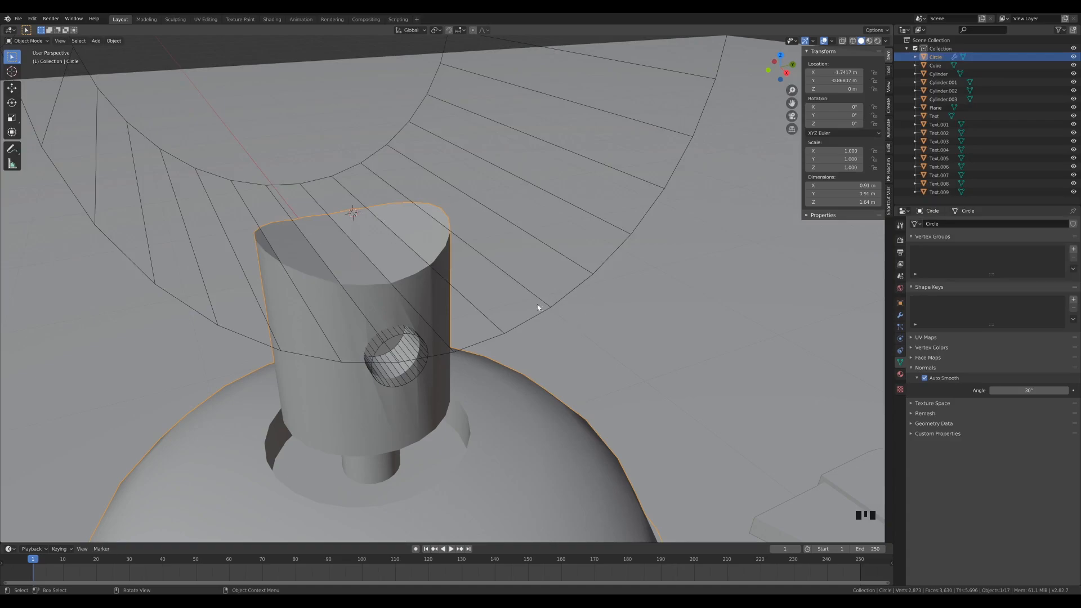
{"action": "scroll", "coordinate": [542, 310], "scroll_direction": "down", "scroll_amount": 2}
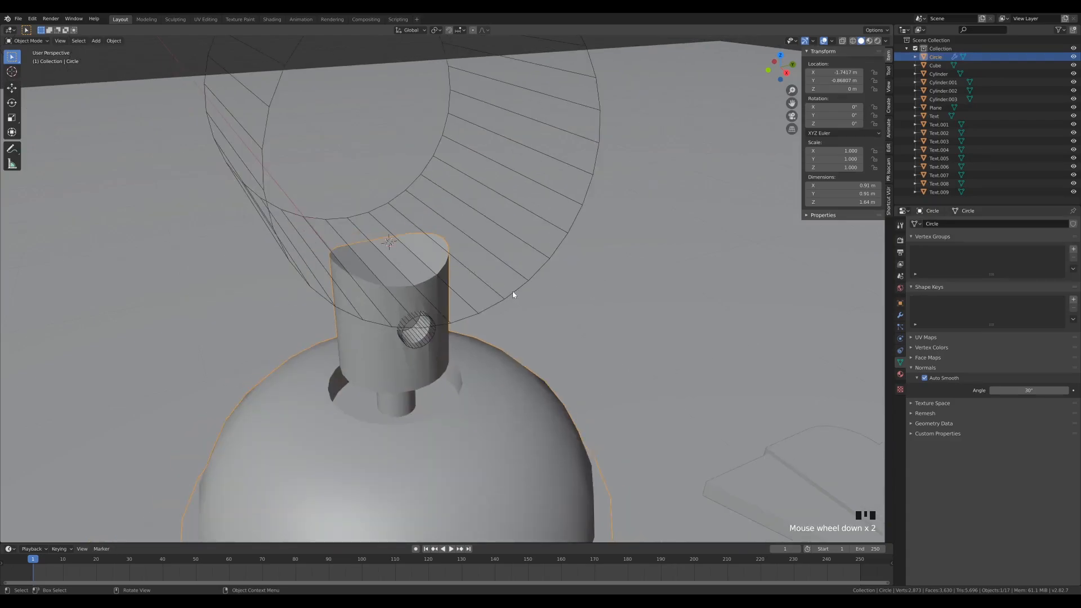
{"action": "left_click", "coordinate": [514, 294]}
{"action": "right_click", "coordinate": [513, 294]}
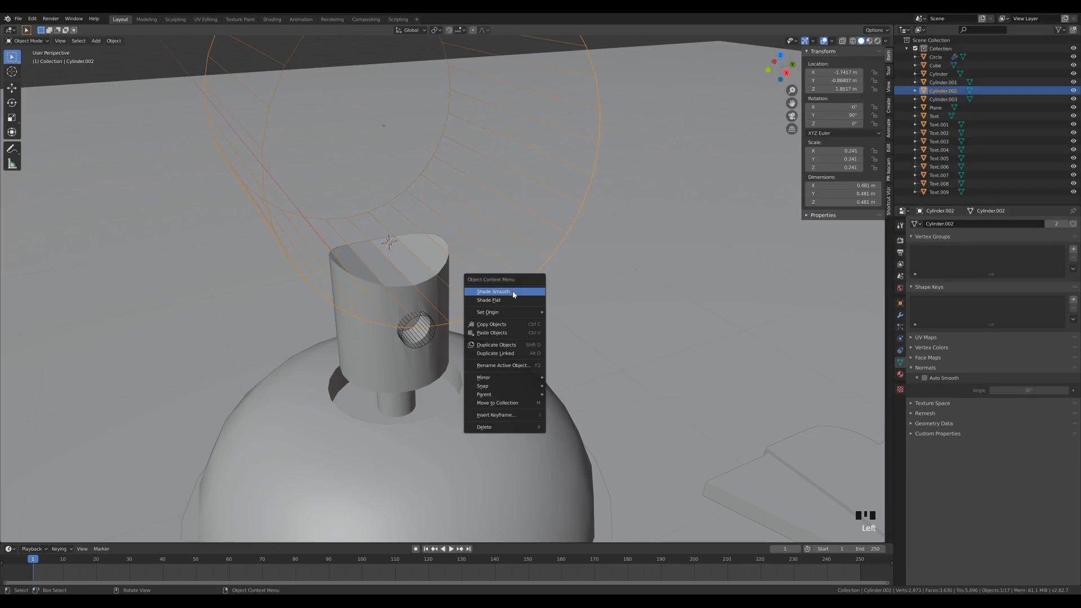
{"action": "left_click", "coordinate": [504, 294]}
{"action": "right_click", "coordinate": [437, 243]}
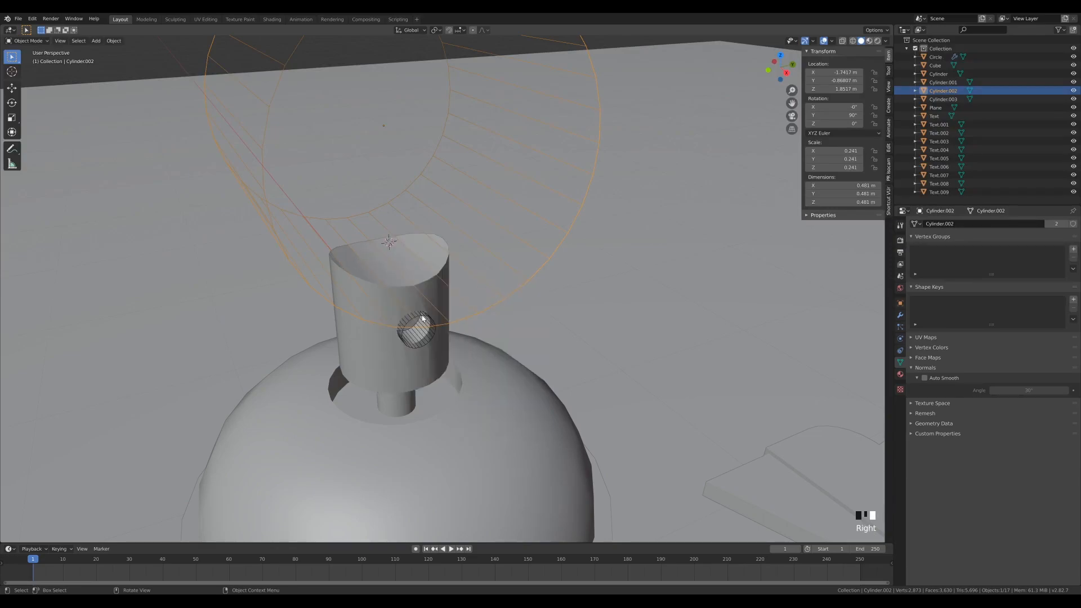
{"action": "left_click", "coordinate": [423, 319]}
{"action": "right_click", "coordinate": [424, 318]}
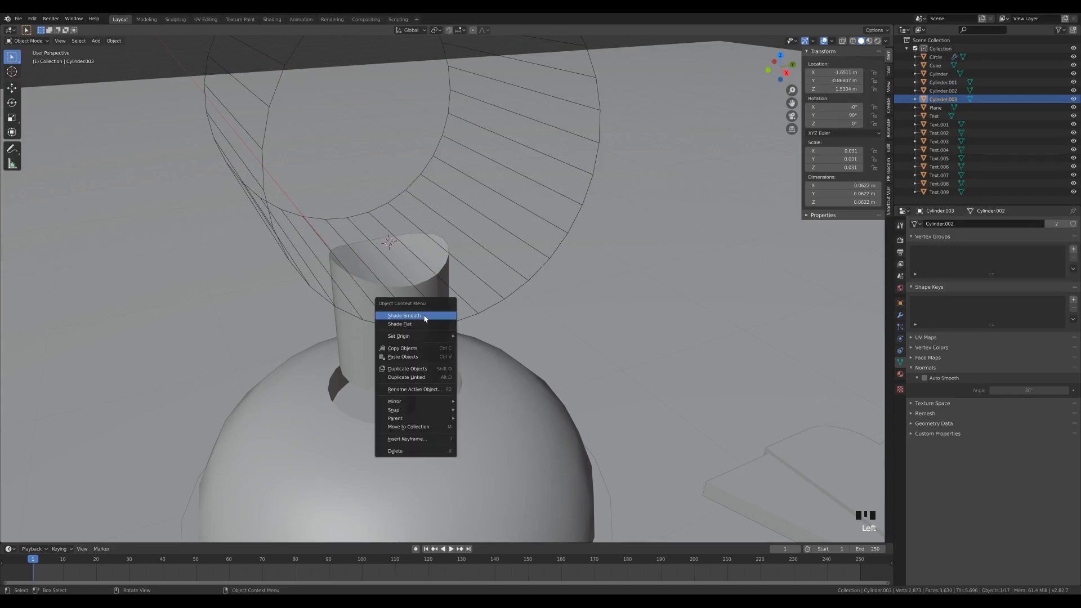
{"action": "left_click", "coordinate": [425, 319]}
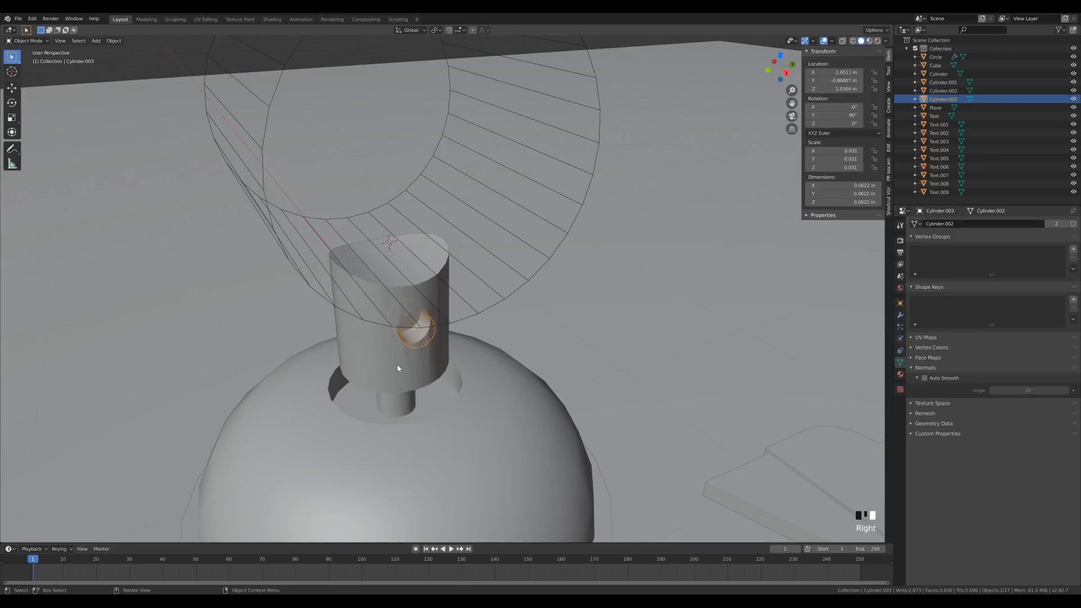
Examine the mesh around the spray hole with the wireframe overlay shown, and hide the overlay again
{"action": "scroll", "coordinate": [397, 367], "scroll_direction": "up", "scroll_amount": 3}
{"action": "middle_click_drag", "start_coordinate": [397, 368], "coordinate": [473, 254]}
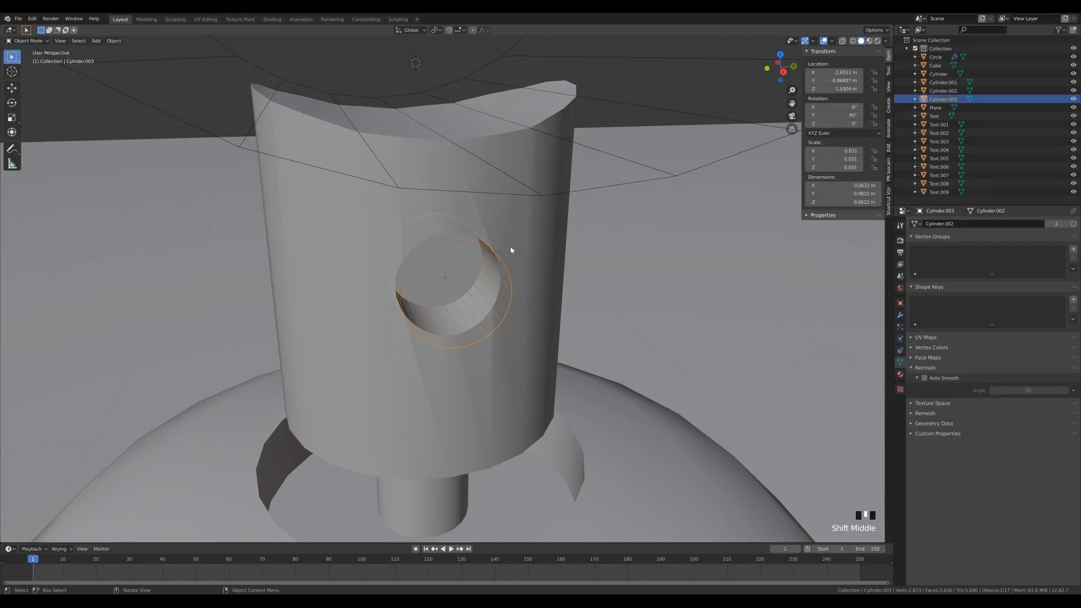
{"action": "key", "text": "less"}
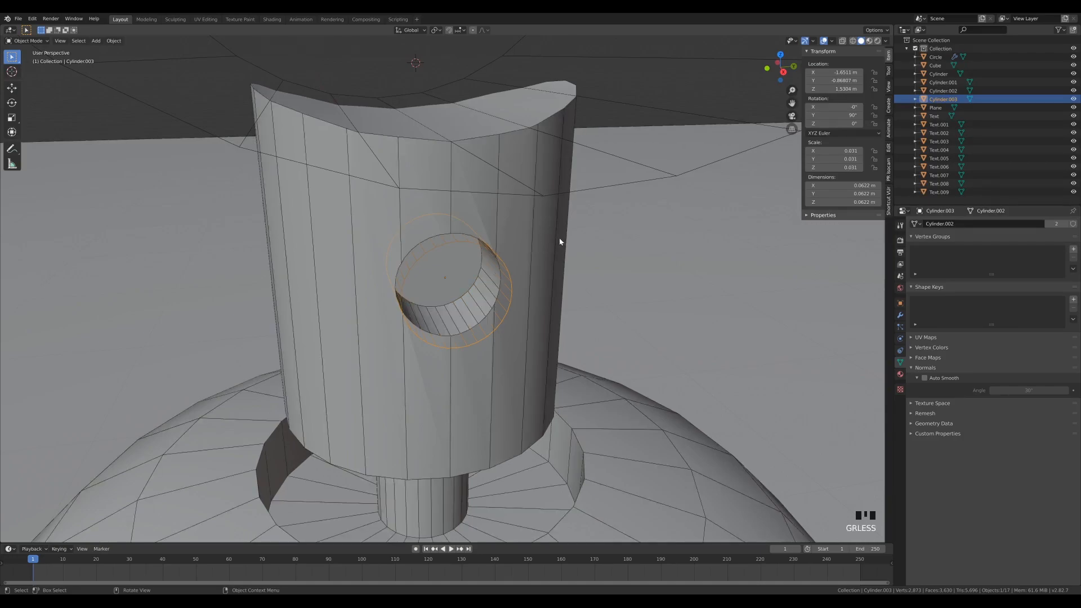
{"action": "scroll", "coordinate": [552, 253], "scroll_direction": "down", "scroll_amount": 3}
{"action": "middle_click_drag", "start_coordinate": [542, 278], "coordinate": [585, 294]}
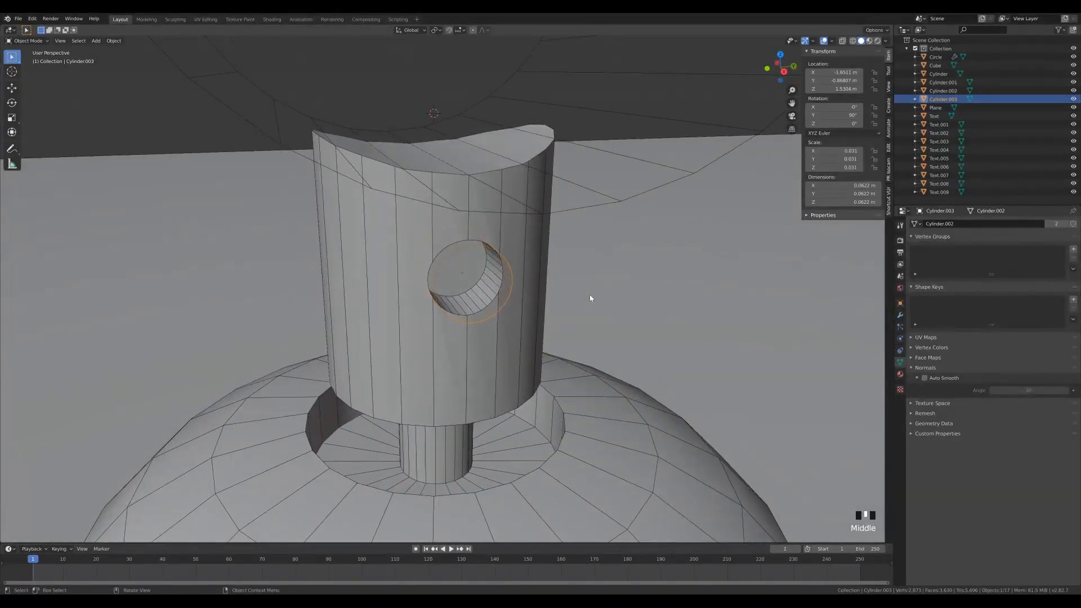
{"action": "scroll", "coordinate": [678, 254], "scroll_direction": "up", "scroll_amount": 2}
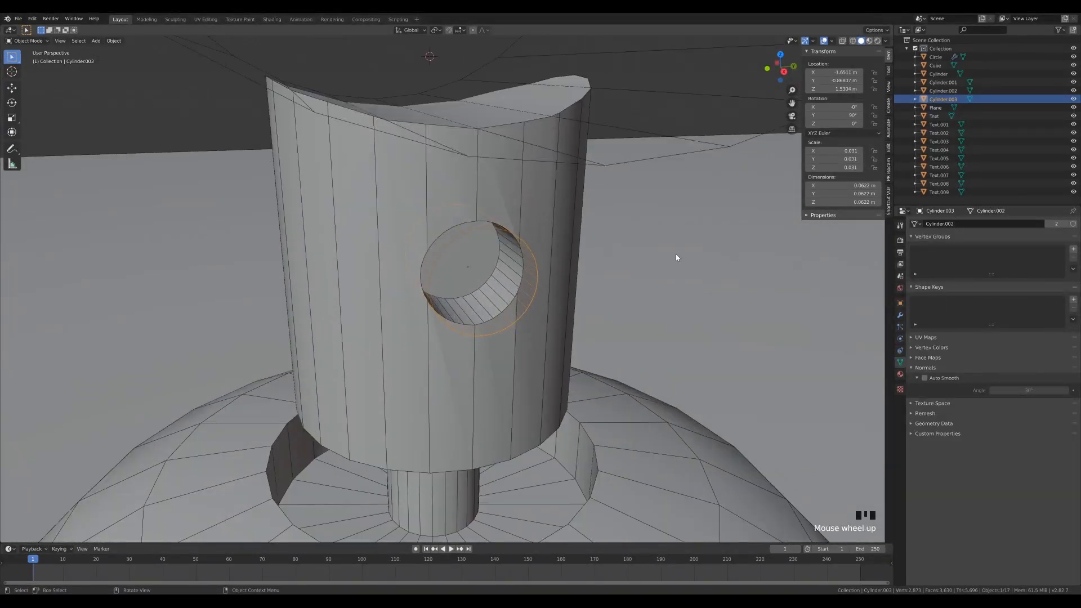
{"action": "scroll", "coordinate": [583, 283], "scroll_direction": "down", "scroll_amount": 2}
{"action": "key", "text": "q"}
{"action": "left_click", "coordinate": [624, 220]}
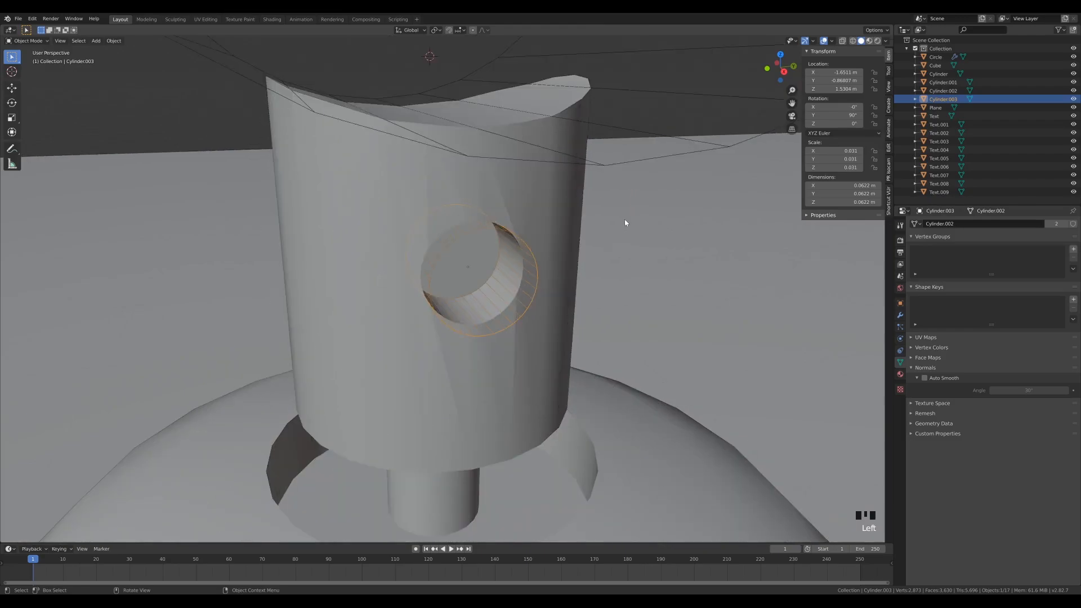
Enable the Wireframe geometry overlay for the viewport
{"action": "left_click", "coordinate": [833, 41]}
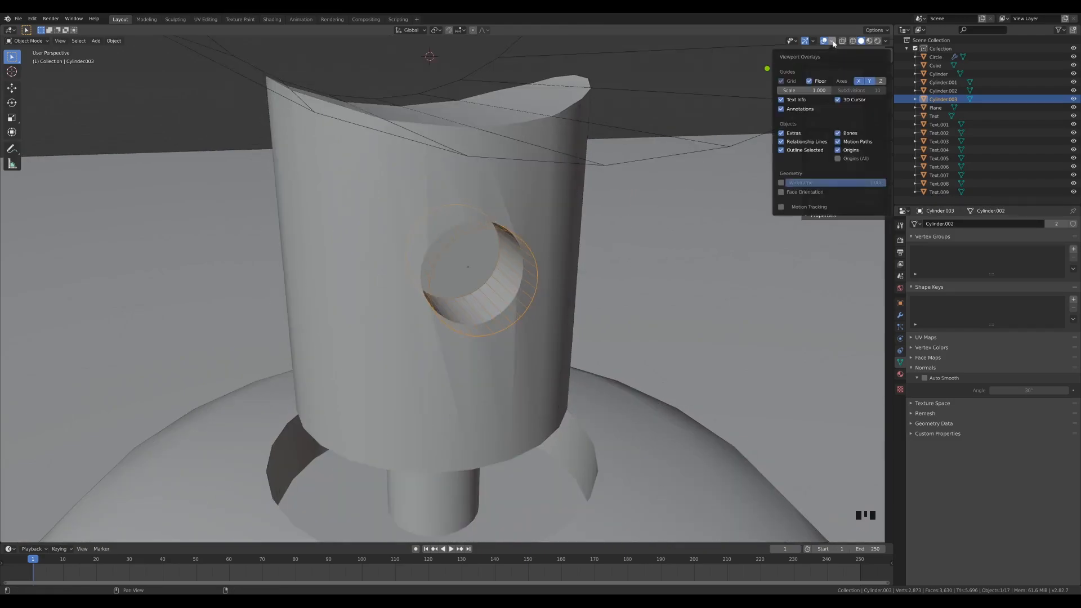
{"action": "left_click", "coordinate": [781, 184]}
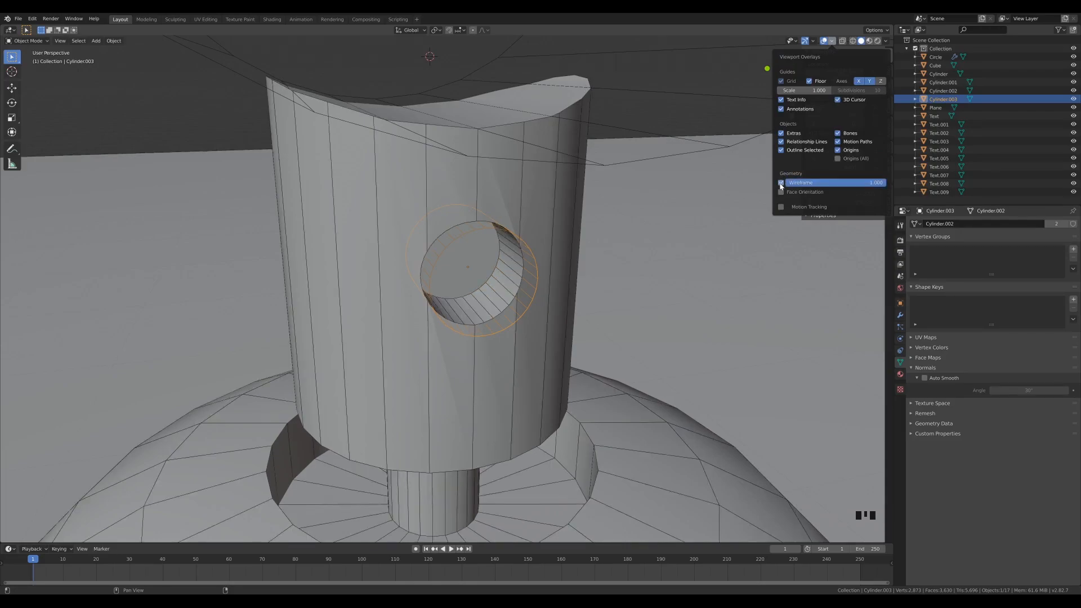
{"action": "left_click", "coordinate": [833, 42]}
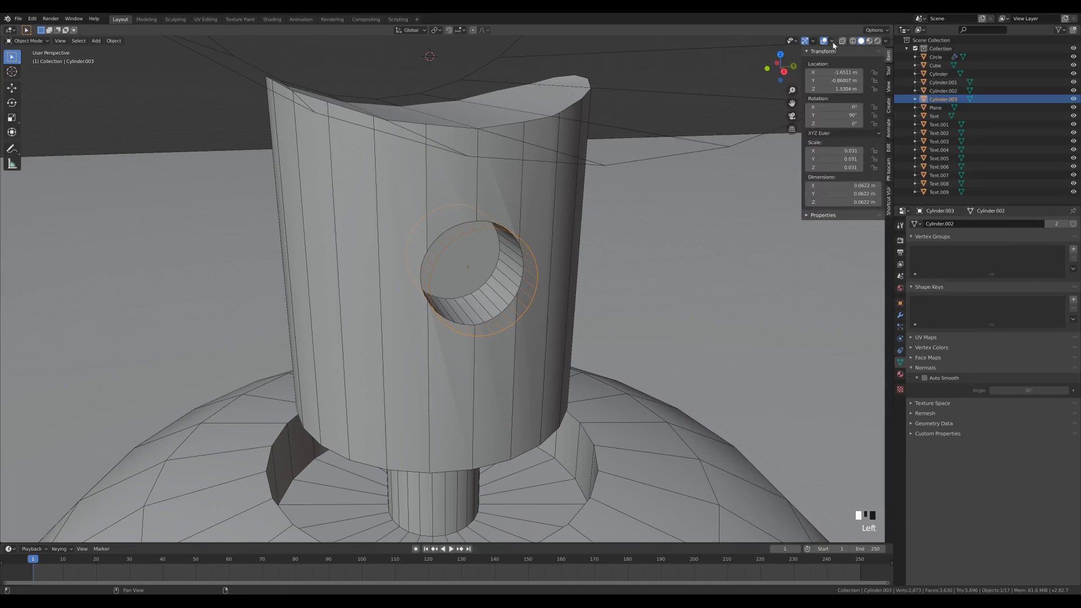
Check the Wireframe overlay's shortcut options and toggle the wireframe display off and on several times
{"action": "left_click", "coordinate": [833, 43]}
{"action": "right_click", "coordinate": [782, 184]}
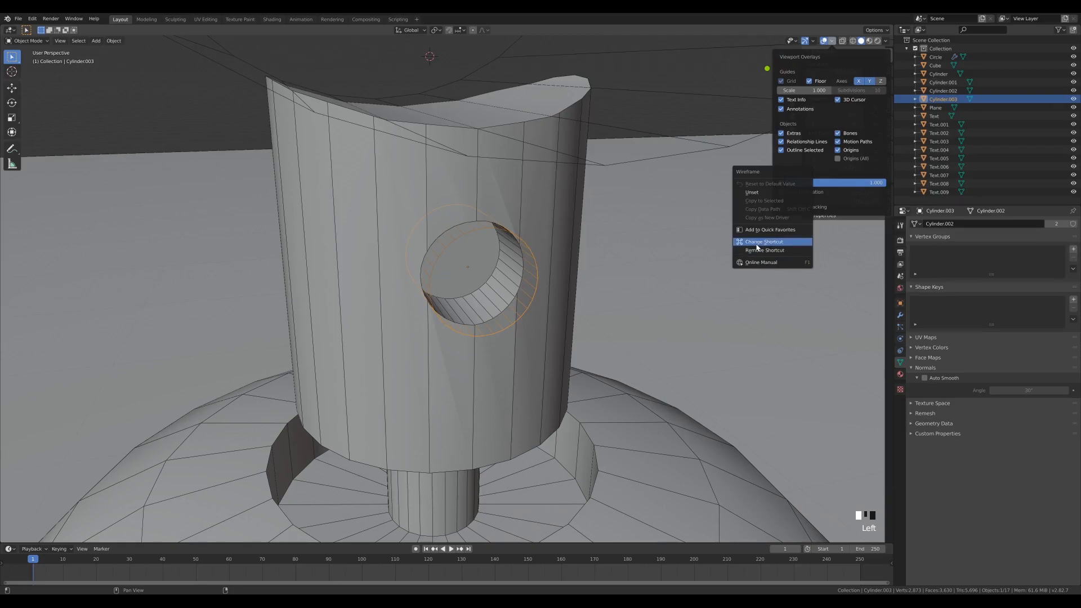
{"action": "key", "text": "less"}
{"action": "key", "text": "less"}
{"action": "key", "text": "less"}
{"action": "key", "text": "less"}
{"action": "key", "text": "less"}
{"action": "key", "text": "less"}
{"action": "key", "text": "less"}
{"action": "key", "text": "less"}
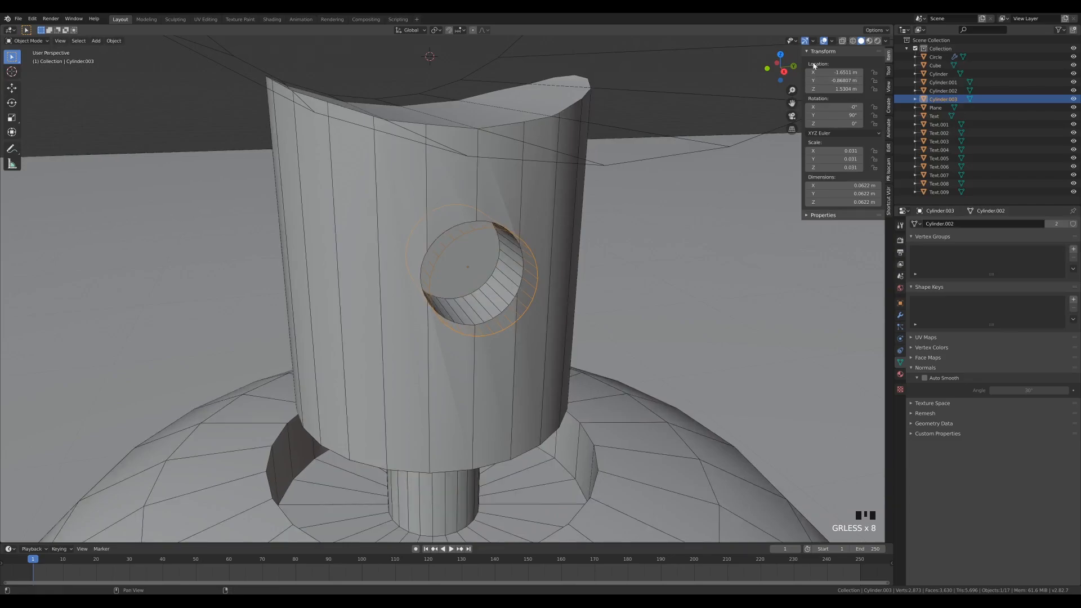
Examine the shading and the edges around the nozzle's spray hole from close up and from several angles
{"action": "scroll", "coordinate": [544, 219], "scroll_direction": "up", "scroll_amount": 2}
{"action": "scroll", "coordinate": [490, 235], "scroll_direction": "up", "scroll_amount": 1}
{"action": "scroll", "coordinate": [490, 201], "scroll_direction": "down", "scroll_amount": 1}
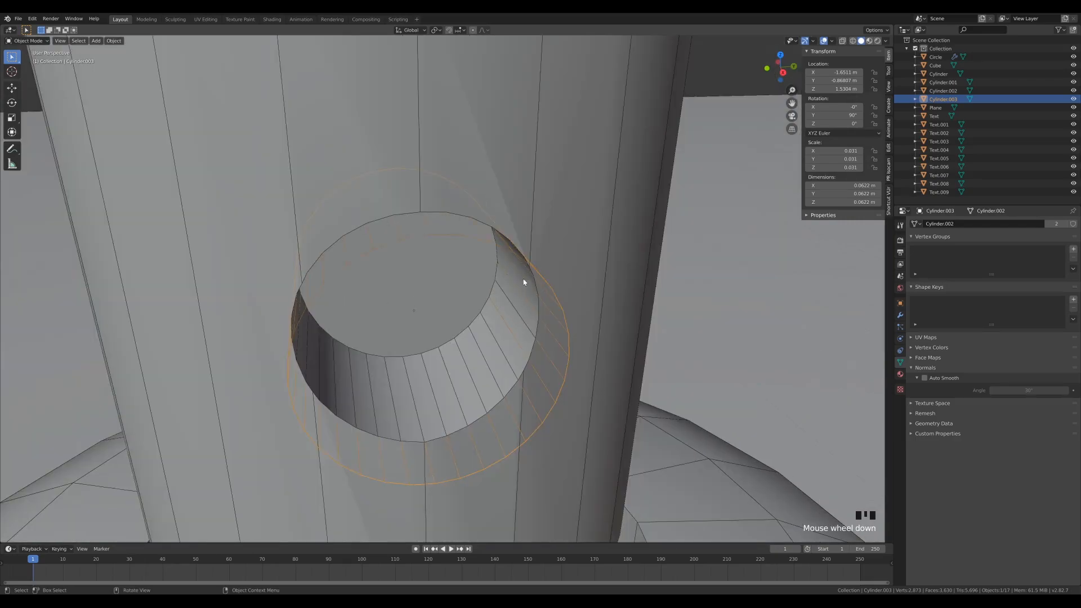
{"action": "middle_click_drag", "start_coordinate": [535, 272], "coordinate": [289, 157]}
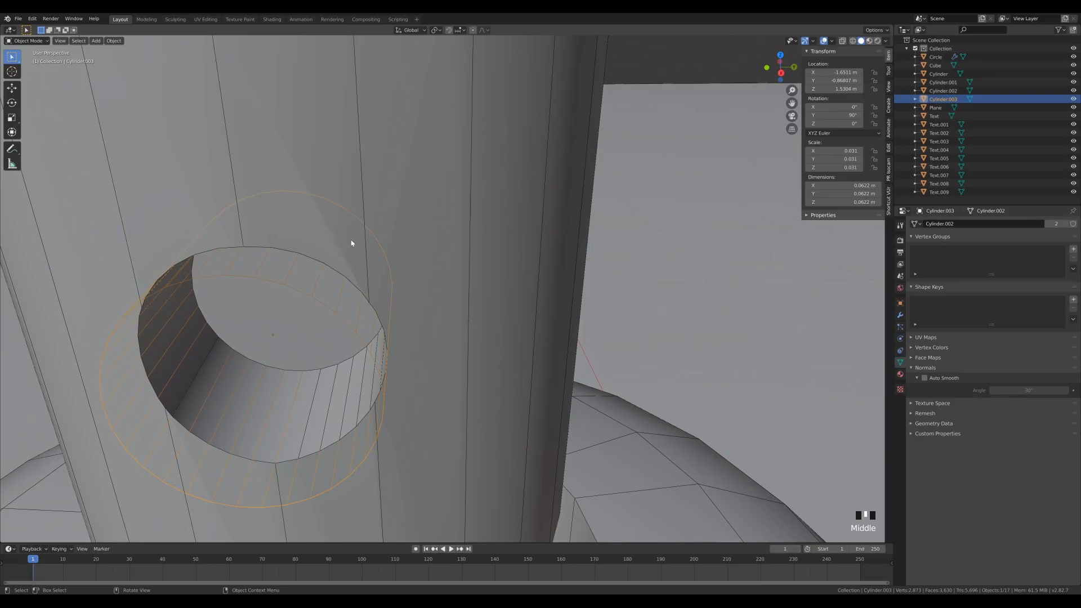
{"action": "scroll", "coordinate": [313, 178], "scroll_direction": "down", "scroll_amount": 2}
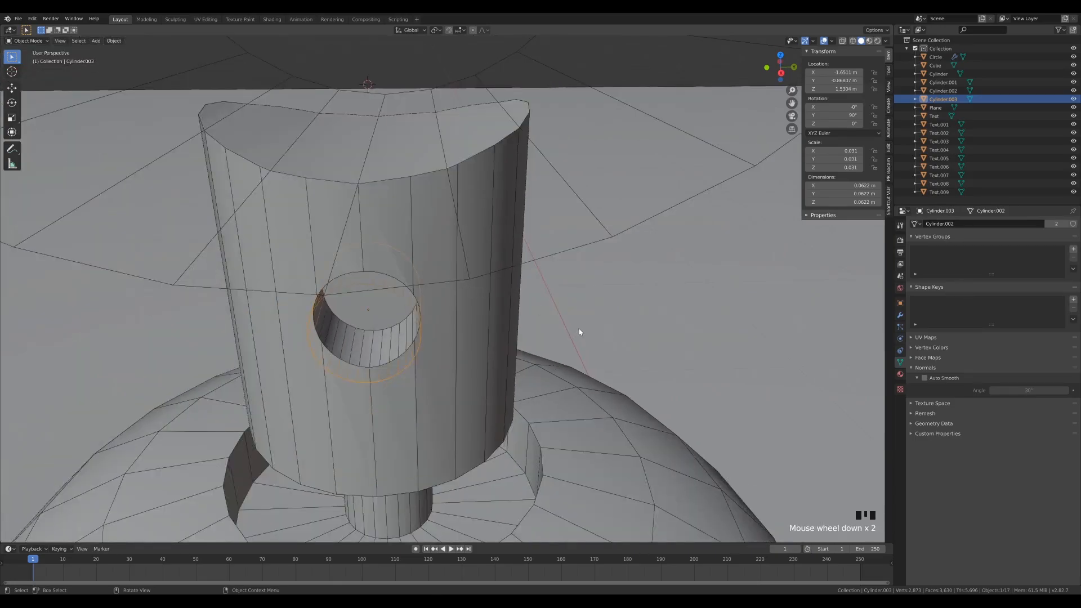
{"action": "middle_click_drag", "start_coordinate": [670, 373], "coordinate": [457, 281]}
{"action": "scroll", "coordinate": [457, 281], "scroll_direction": "up", "scroll_amount": 3}
{"action": "middle_click_drag", "start_coordinate": [526, 120], "coordinate": [579, 202], "text": "shift"}
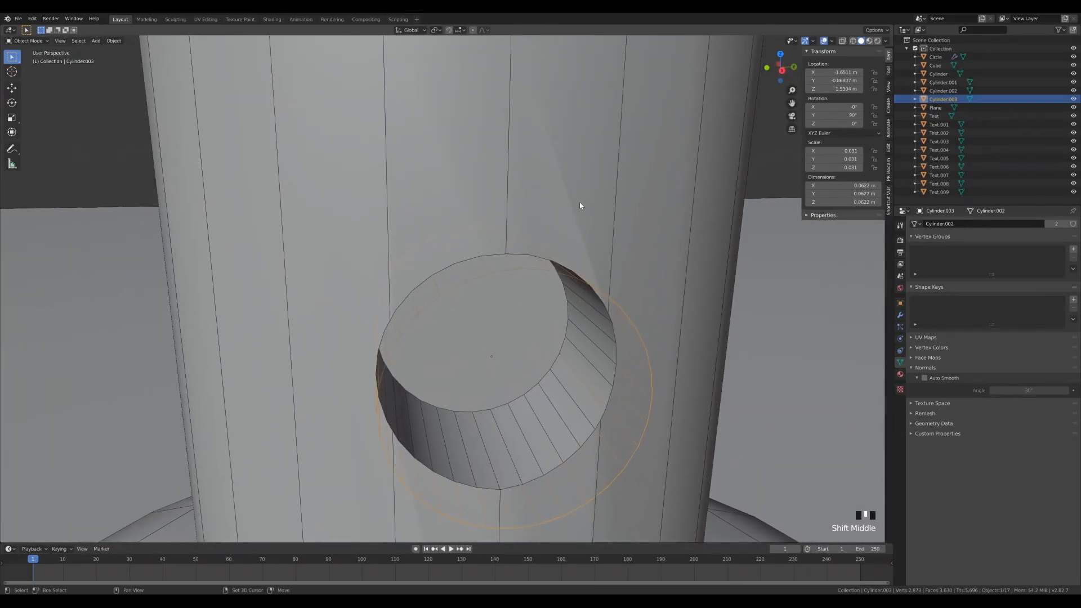
{"action": "scroll", "coordinate": [627, 284], "scroll_direction": "down", "scroll_amount": 4}
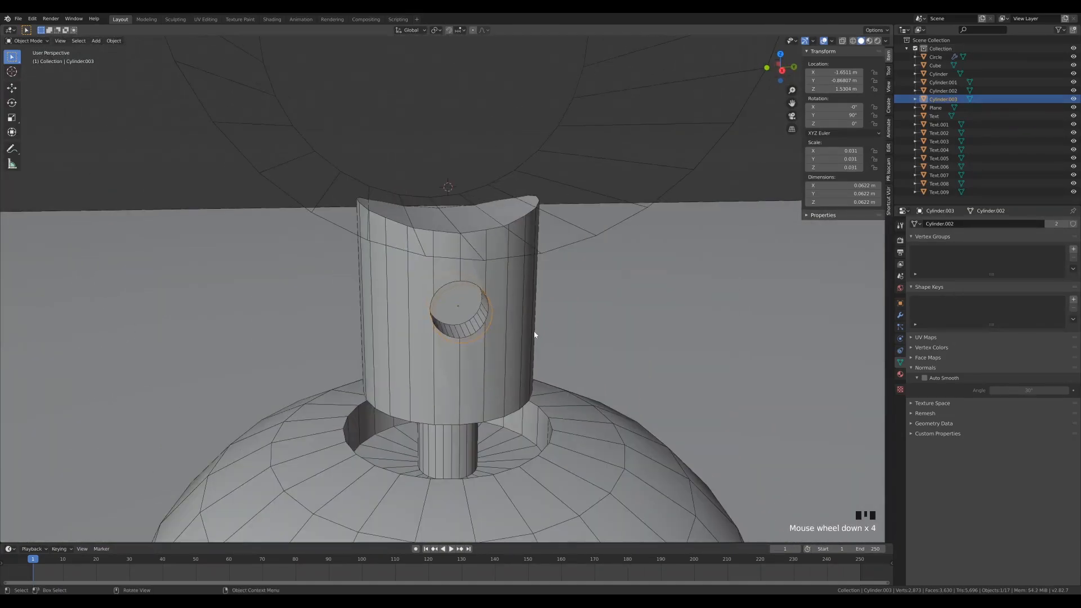
{"action": "scroll", "coordinate": [535, 336], "scroll_direction": "up", "scroll_amount": 2}
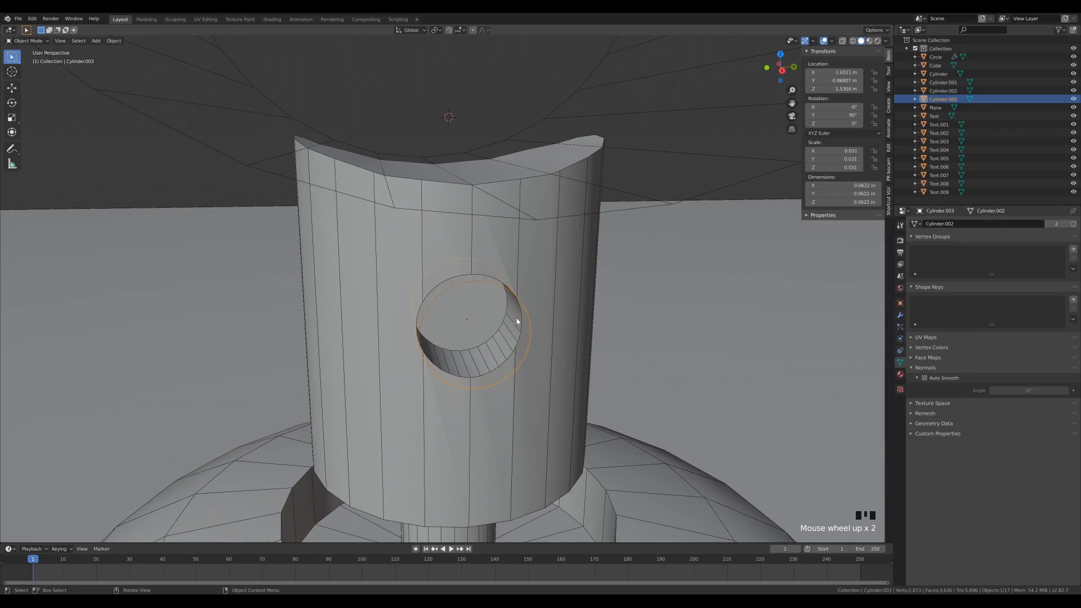
Move the spray-hole cutter cylinder -0.00284 m along Y and fine-tune its size with scale factors of 0.995 and 1.007
{"action": "key", "text": "s"}
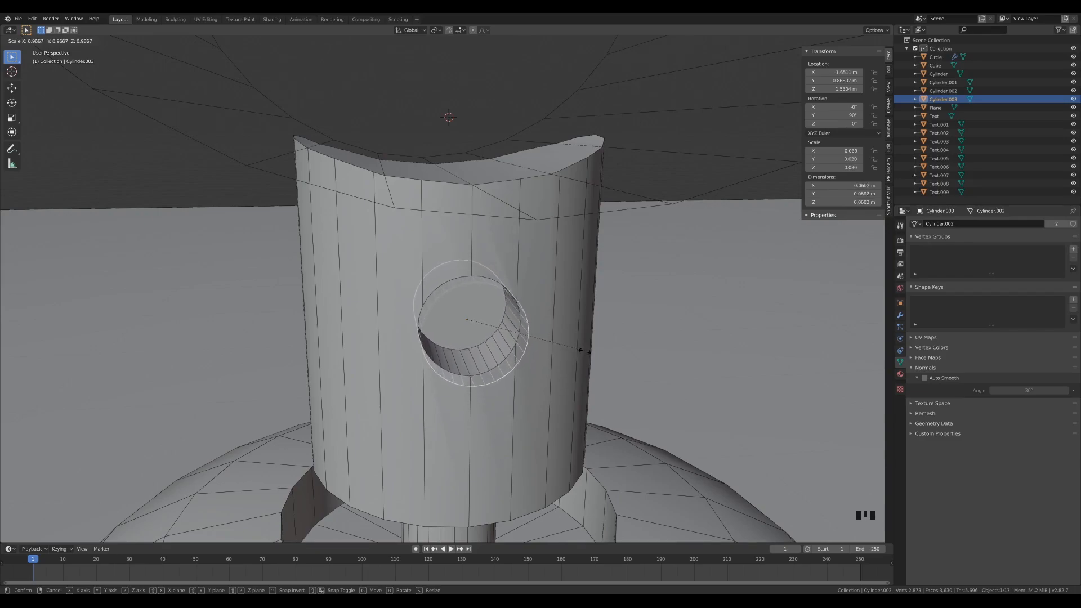
{"action": "left_click", "coordinate": [580, 350]}
{"action": "key", "text": "g"}
{"action": "key", "text": "x"}
{"action": "key", "text": "y"}
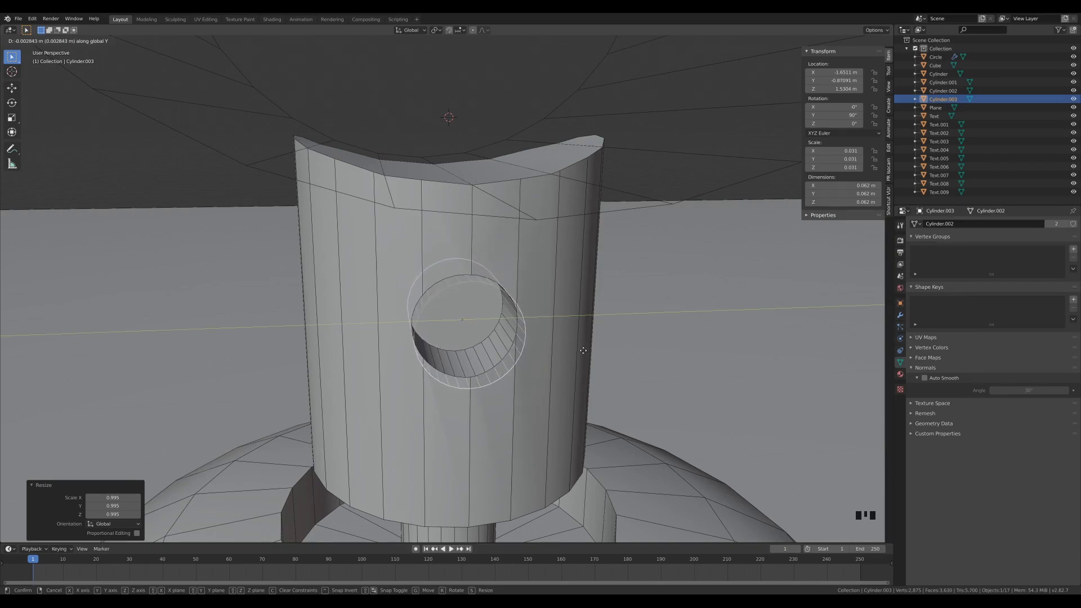
{"action": "left_click", "coordinate": [583, 351]}
{"action": "key", "text": "s"}
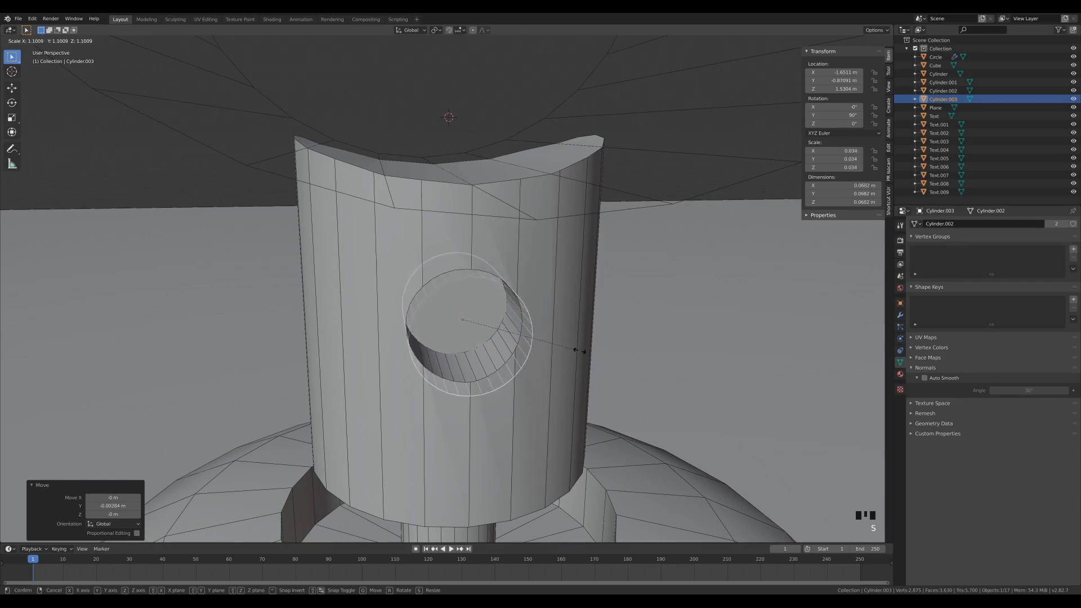
{"action": "left_click", "coordinate": [570, 348]}
Deselect the cutter, hide the wireframe display, and examine the nozzle and spray hole from several distances and angles
{"action": "middle_click_drag", "start_coordinate": [570, 348], "coordinate": [523, 309]}
{"action": "scroll", "coordinate": [526, 309], "scroll_direction": "up", "scroll_amount": 3}
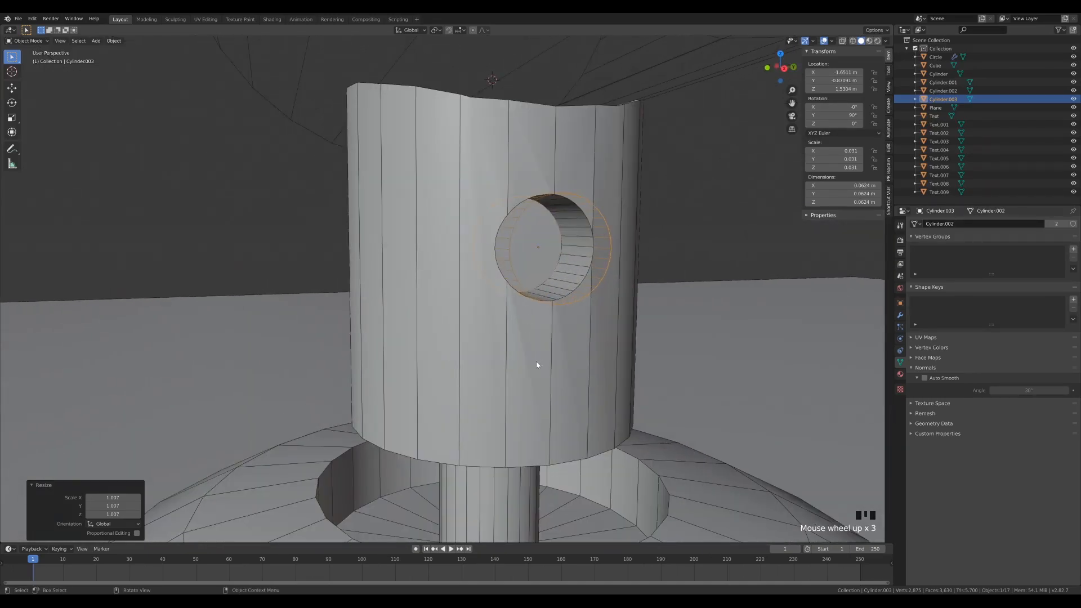
{"action": "scroll", "coordinate": [504, 274], "scroll_direction": "down", "scroll_amount": 4}
{"action": "left_click", "coordinate": [577, 241]}
{"action": "scroll", "coordinate": [594, 228], "scroll_direction": "down", "scroll_amount": 5}
{"action": "middle_click_drag", "start_coordinate": [593, 227], "coordinate": [523, 329]}
{"action": "scroll", "coordinate": [488, 323], "scroll_direction": "down", "scroll_amount": 4}
{"action": "middle_click_drag", "start_coordinate": [483, 319], "coordinate": [592, 314]}
{"action": "scroll", "coordinate": [495, 302], "scroll_direction": "up", "scroll_amount": 8}
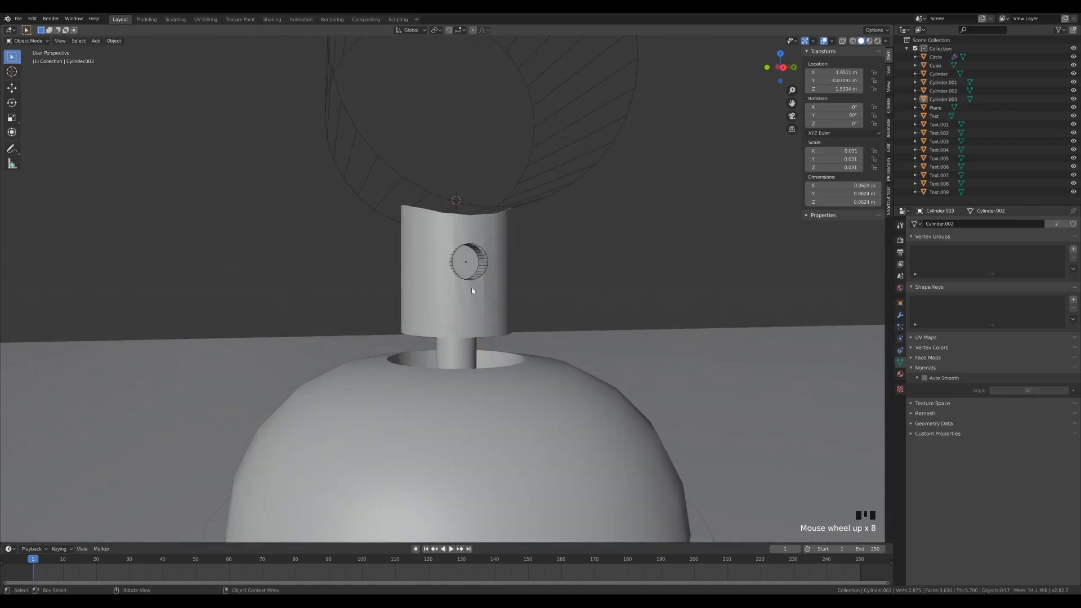
{"action": "middle_click_drag", "start_coordinate": [589, 266], "coordinate": [609, 272]}
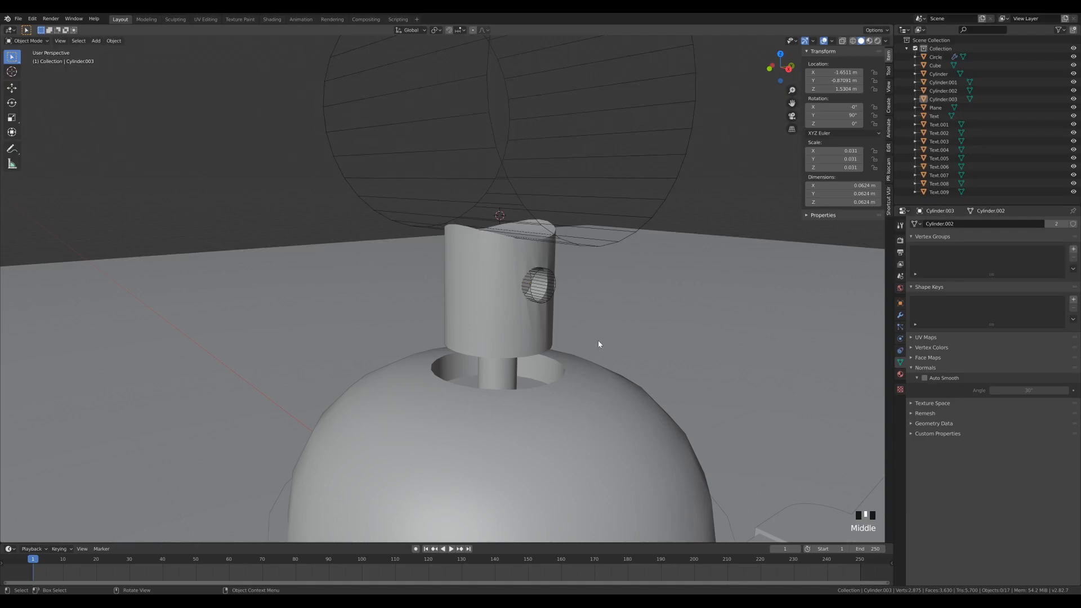
{"action": "scroll", "coordinate": [594, 334], "scroll_direction": "down", "scroll_amount": 2}
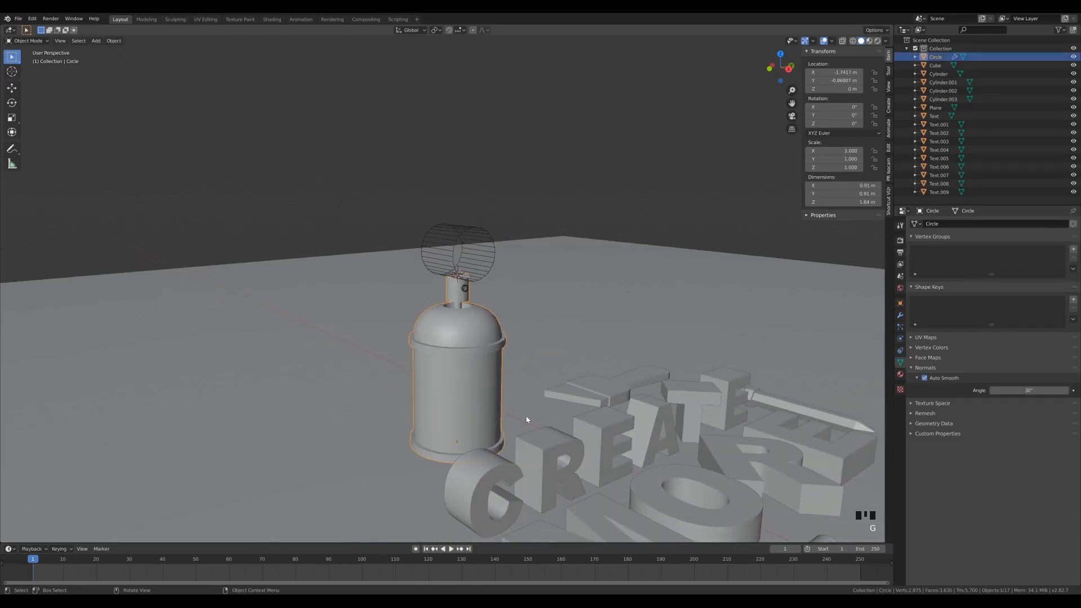
{"action": "key", "text": "g"}
{"action": "key", "text": "g"}
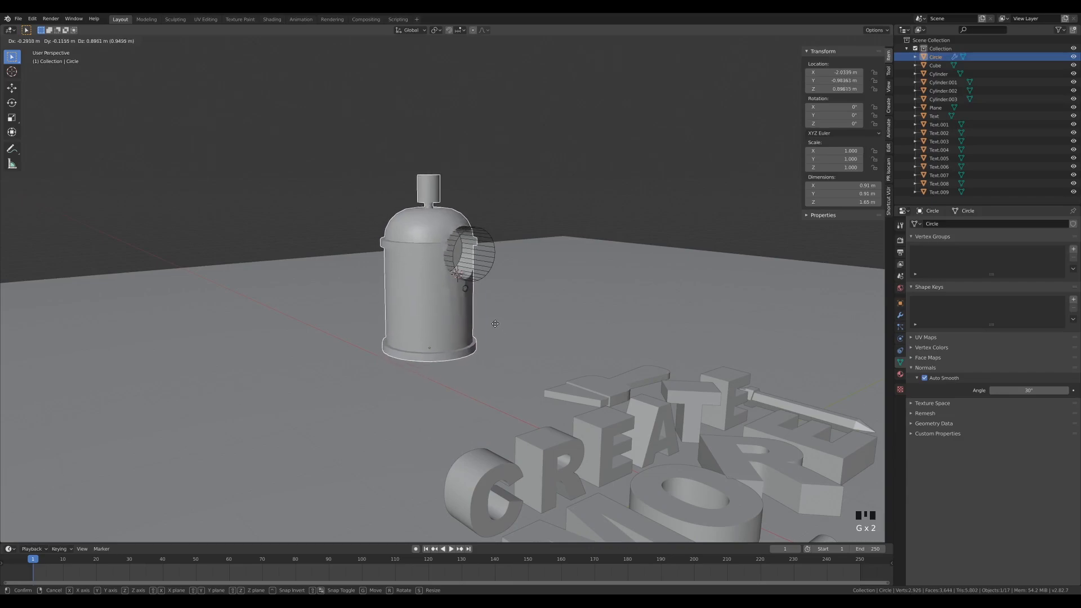
{"action": "right_click", "coordinate": [498, 332]}
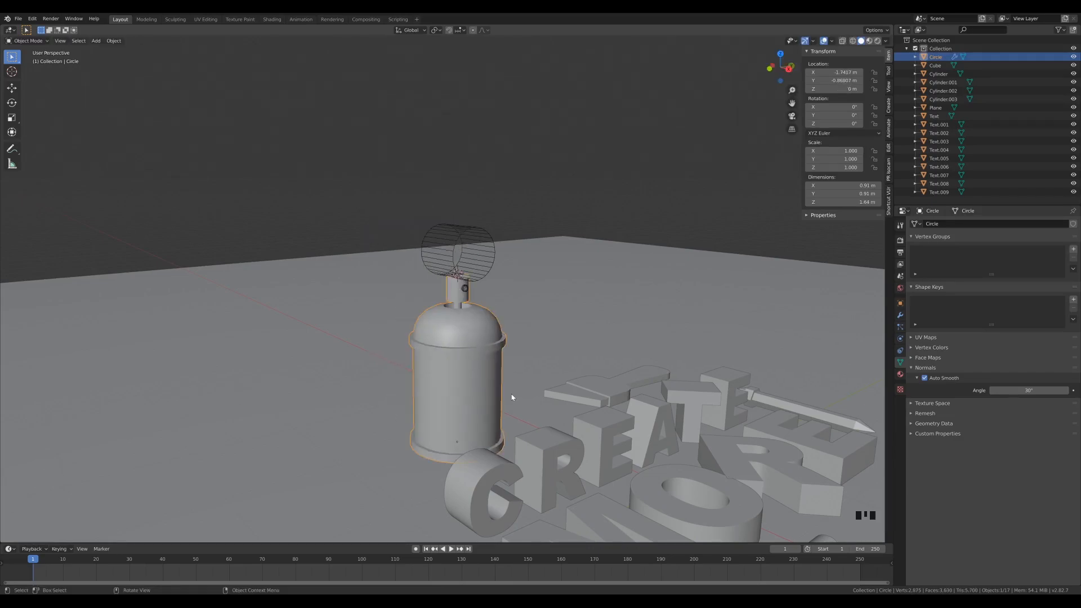
Parent both cutter cylinders, the large one above the nozzle and the spray-hole one, to the can with Object (Keep Transform)
{"action": "left_click", "coordinate": [465, 235]}
{"action": "left_click", "coordinate": [464, 289], "text": "shift"}
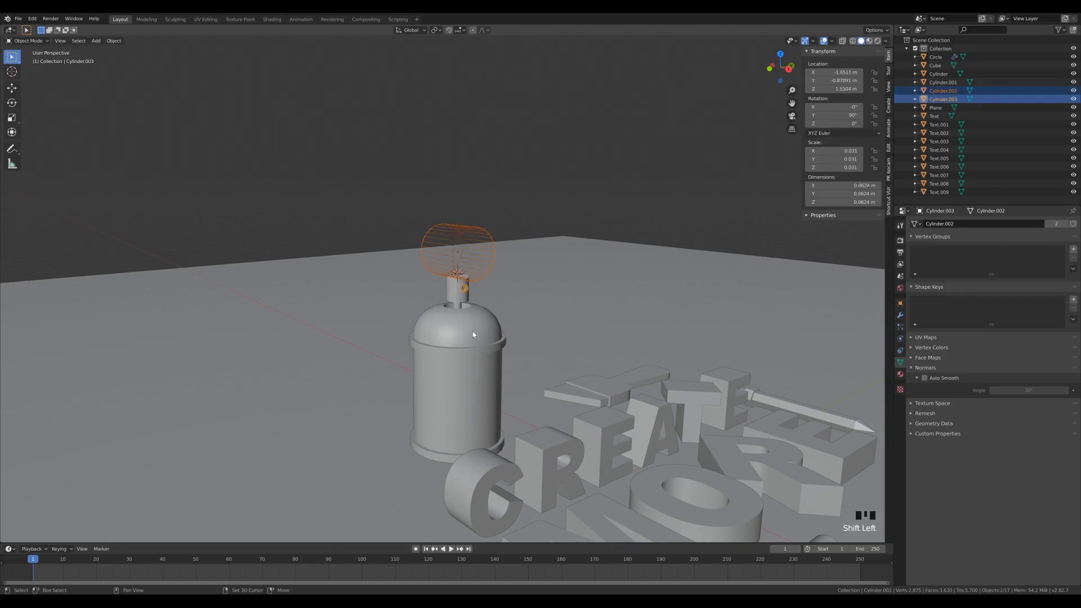
{"action": "left_click", "coordinate": [473, 331], "text": "shift"}
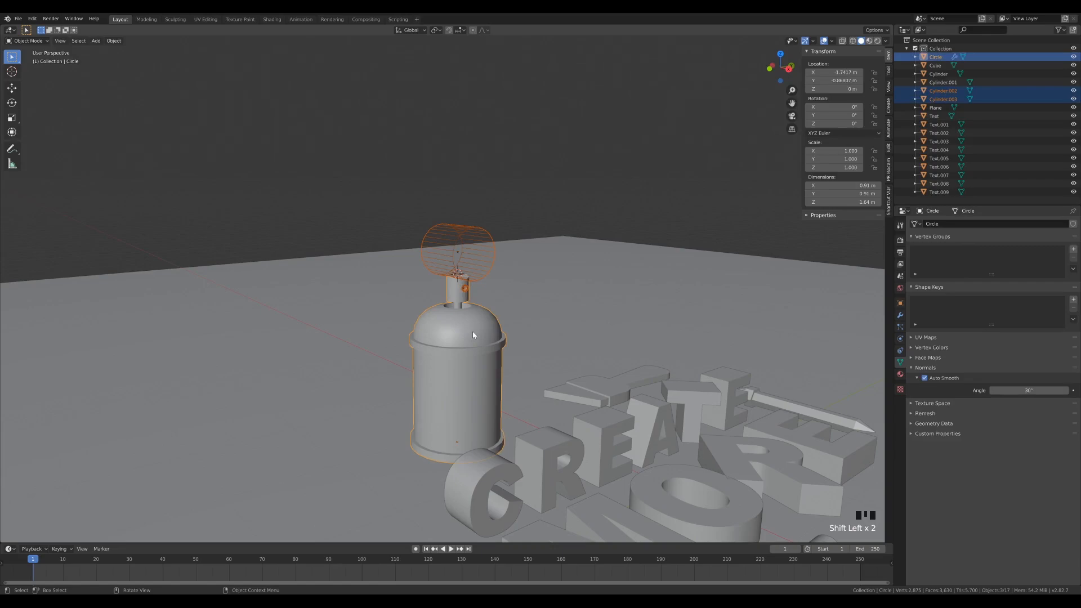
{"action": "scroll", "coordinate": [513, 331], "scroll_direction": "up", "scroll_amount": 3}
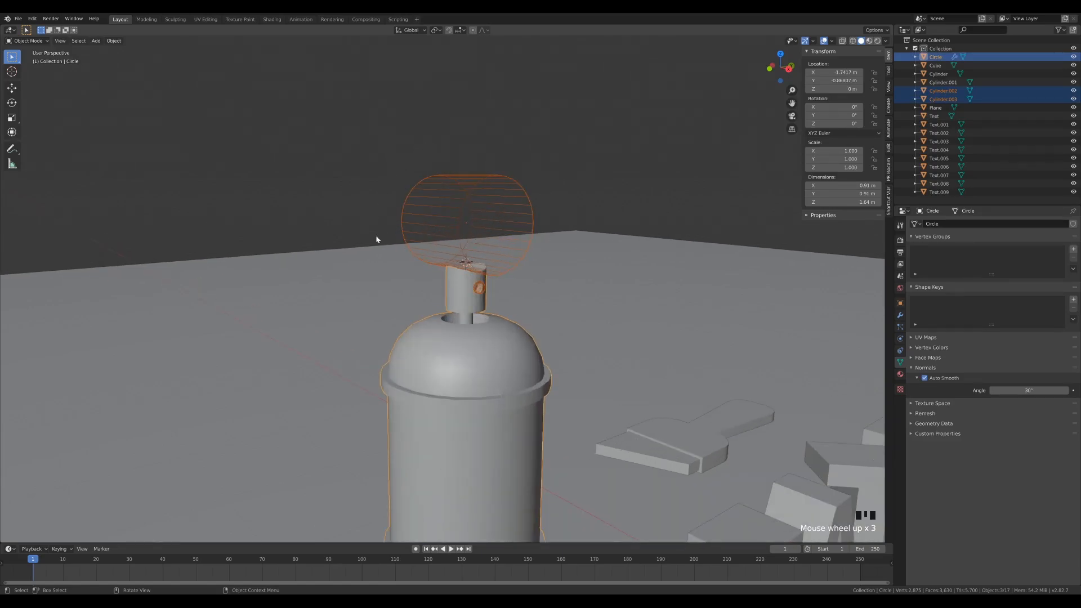
{"action": "scroll", "coordinate": [556, 251], "scroll_direction": "down", "scroll_amount": 2}
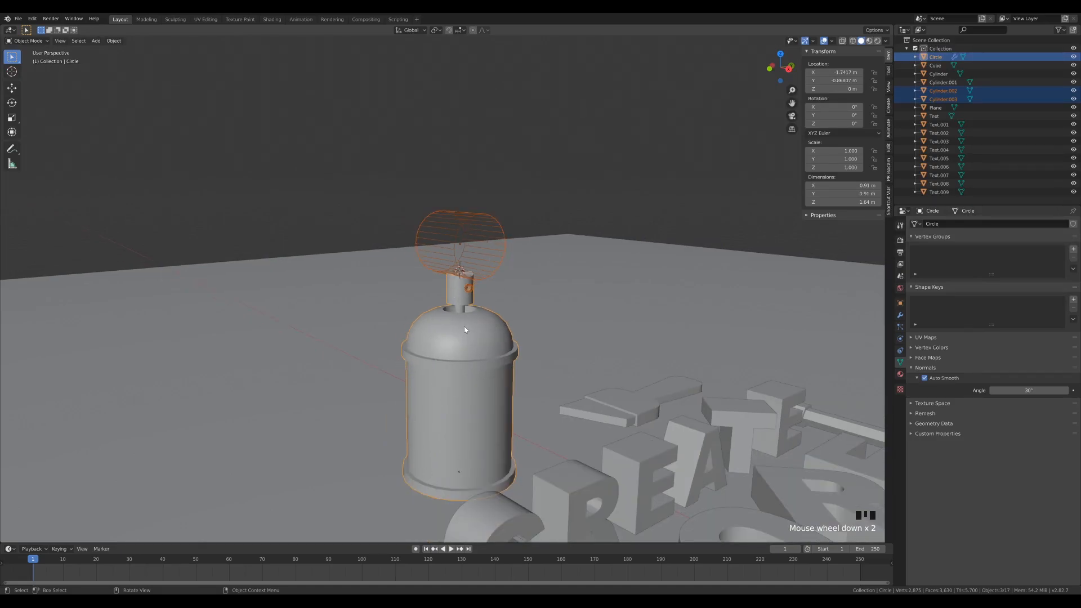
{"action": "key", "text": "ctrl+p"}
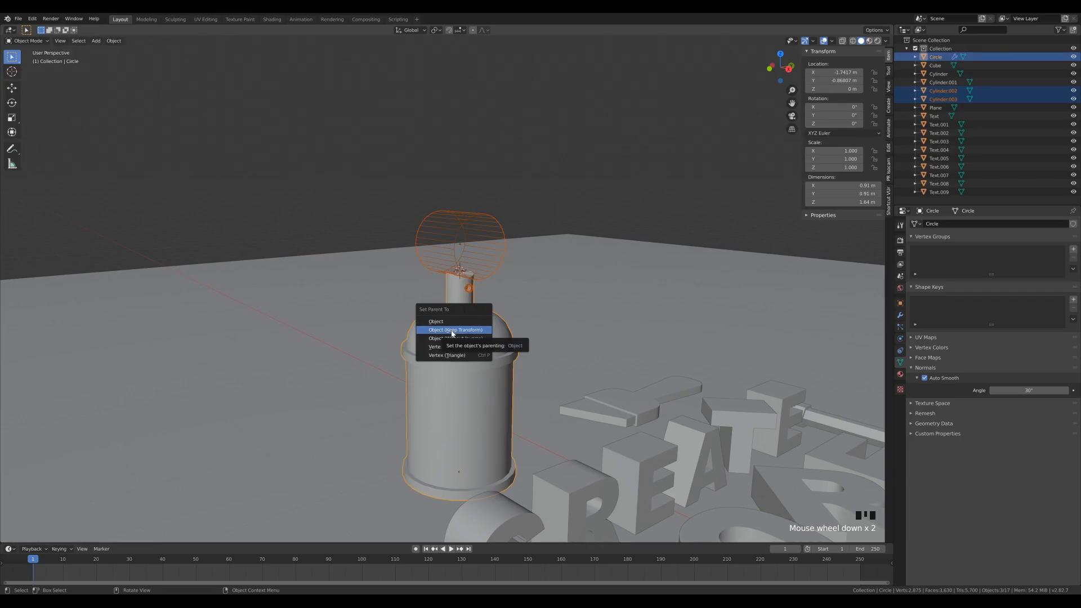
{"action": "left_click", "coordinate": [452, 330]}
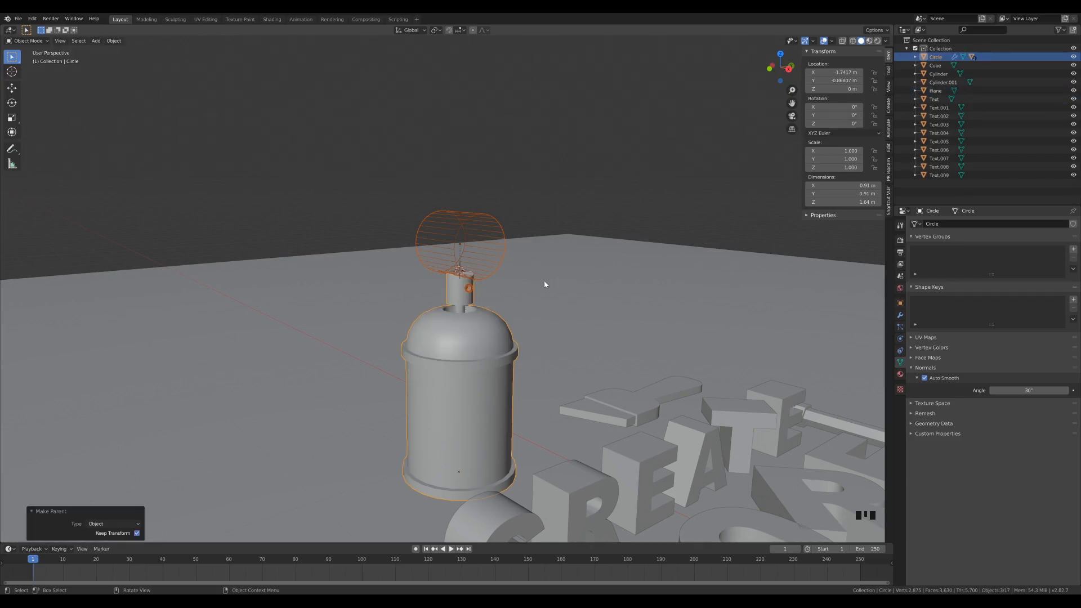
Test-move the can body to check that the parented cutters follow it, and cancel the move
{"action": "scroll", "coordinate": [545, 285], "scroll_direction": "up", "scroll_amount": 6}
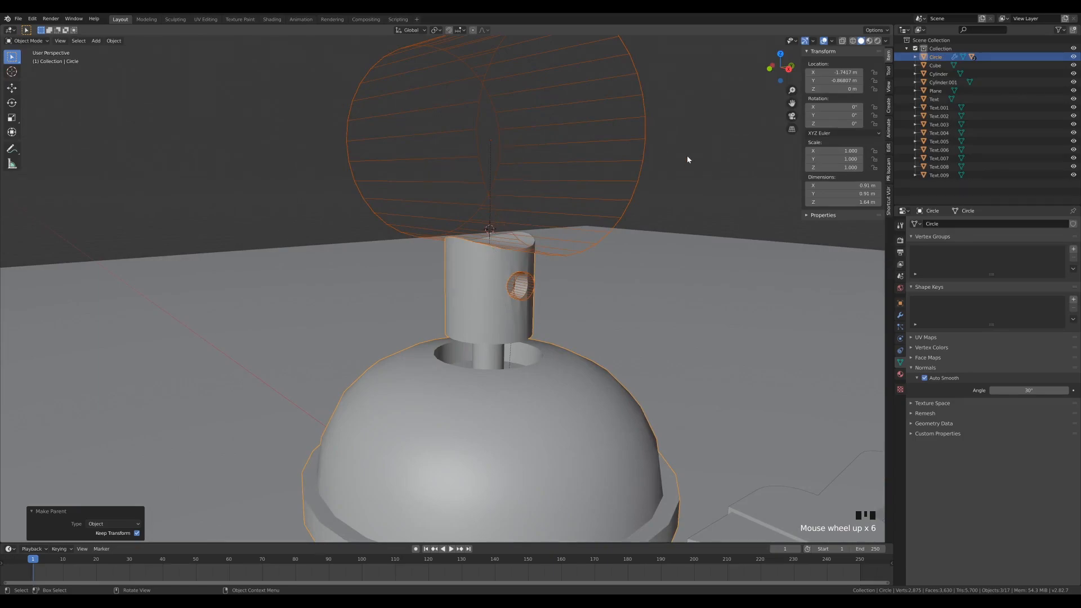
{"action": "left_click", "coordinate": [503, 142]}
{"action": "scroll", "coordinate": [408, 302], "scroll_direction": "down", "scroll_amount": 5}
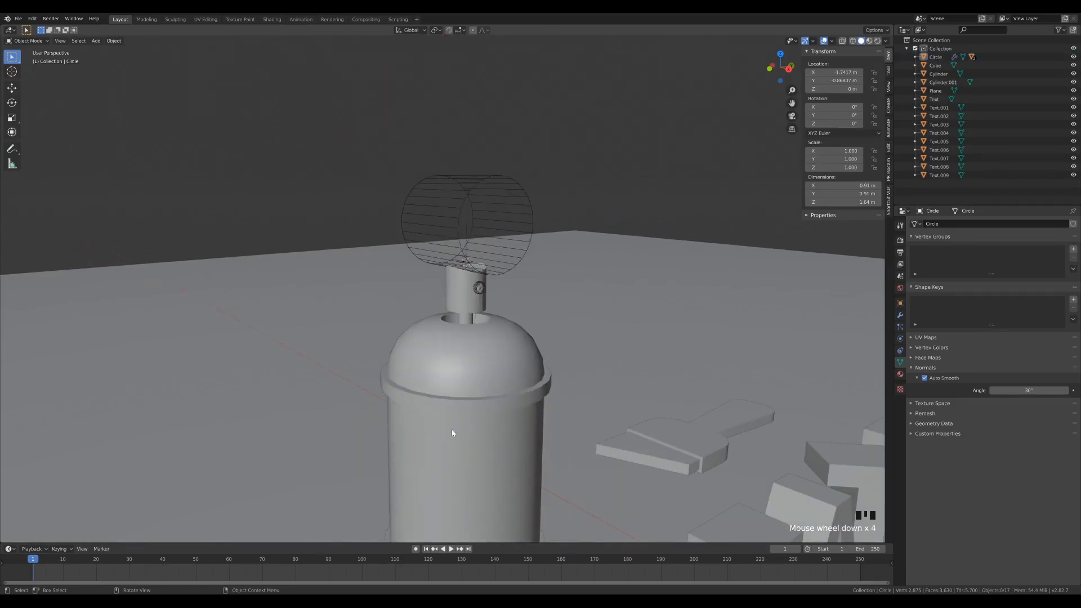
{"action": "left_click", "coordinate": [522, 418]}
{"action": "key", "text": "g"}
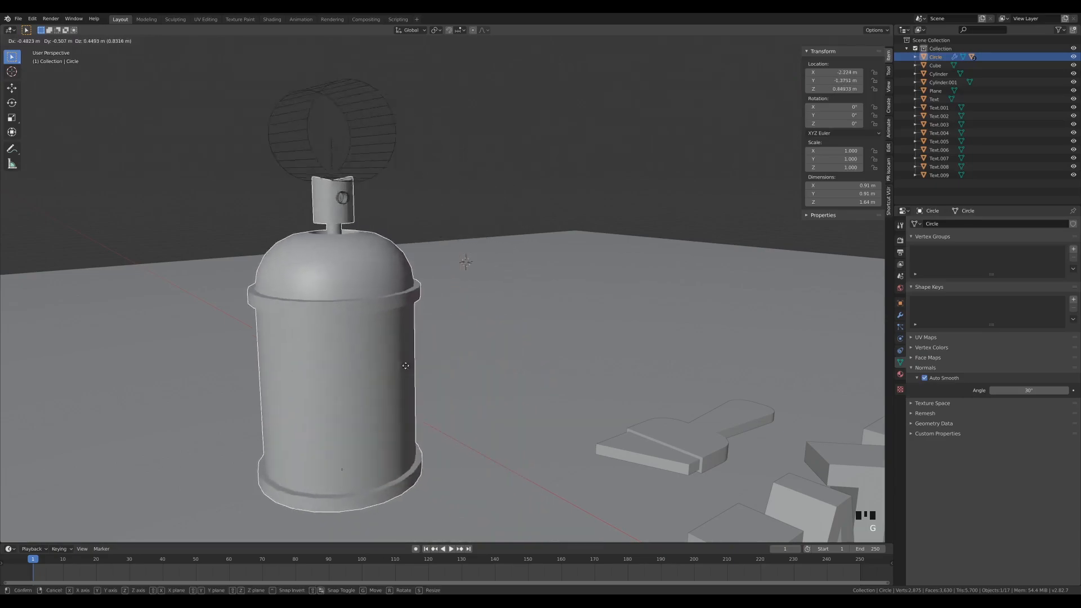
{"action": "key", "text": "Escape"}
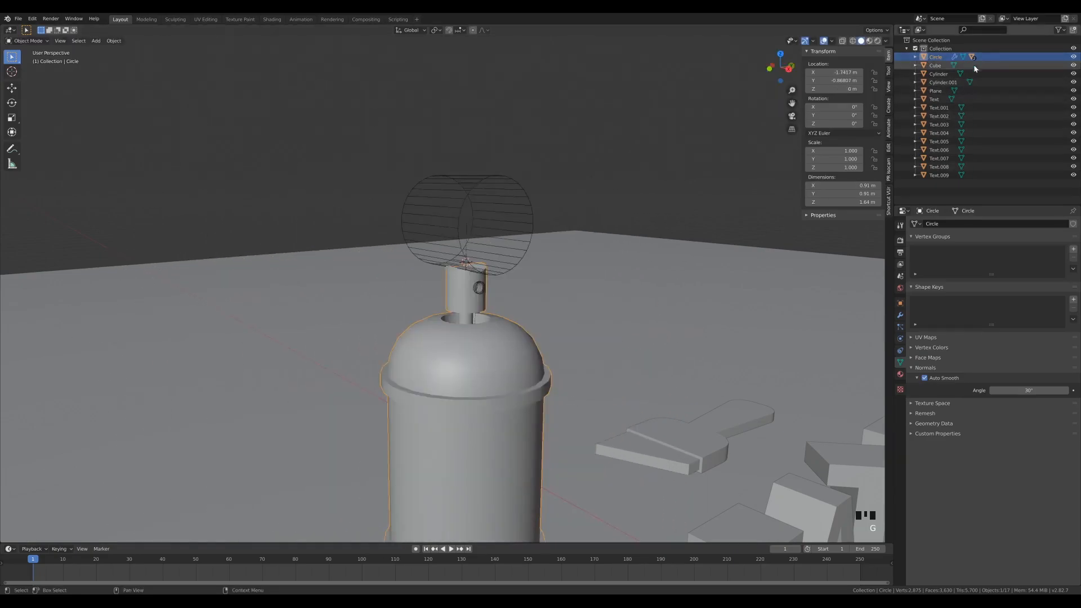
Expand the can's Circle entry in the outliner, inspect its child cylinders Cylinder.002 and Cylinder.003, and clear the selection
{"action": "left_click", "coordinate": [916, 57]}
{"action": "left_click", "coordinate": [952, 91]}
{"action": "left_click", "coordinate": [952, 82]}
{"action": "left_click", "coordinate": [951, 90]}
{"action": "left_click", "coordinate": [952, 83]}
{"action": "left_click", "coordinate": [952, 90]}
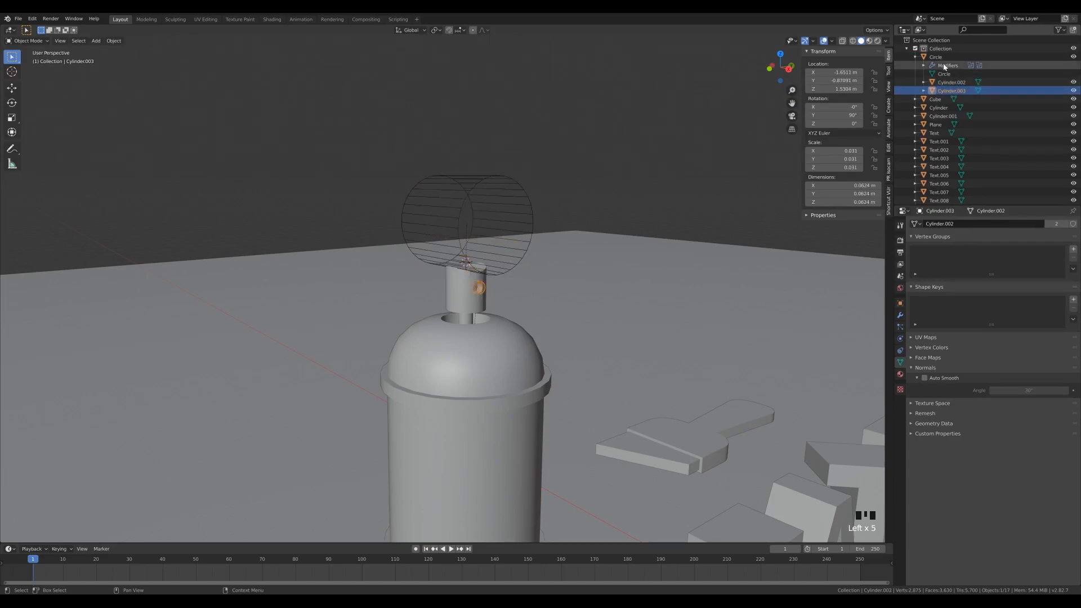
{"action": "left_click", "coordinate": [540, 92]}
Check the can's placement in the create2.png reference image in the Rendering workspace, and return to the Layout workspace
{"action": "left_click", "coordinate": [333, 20]}
{"action": "scroll", "coordinate": [434, 290], "scroll_direction": "down", "scroll_amount": 3}
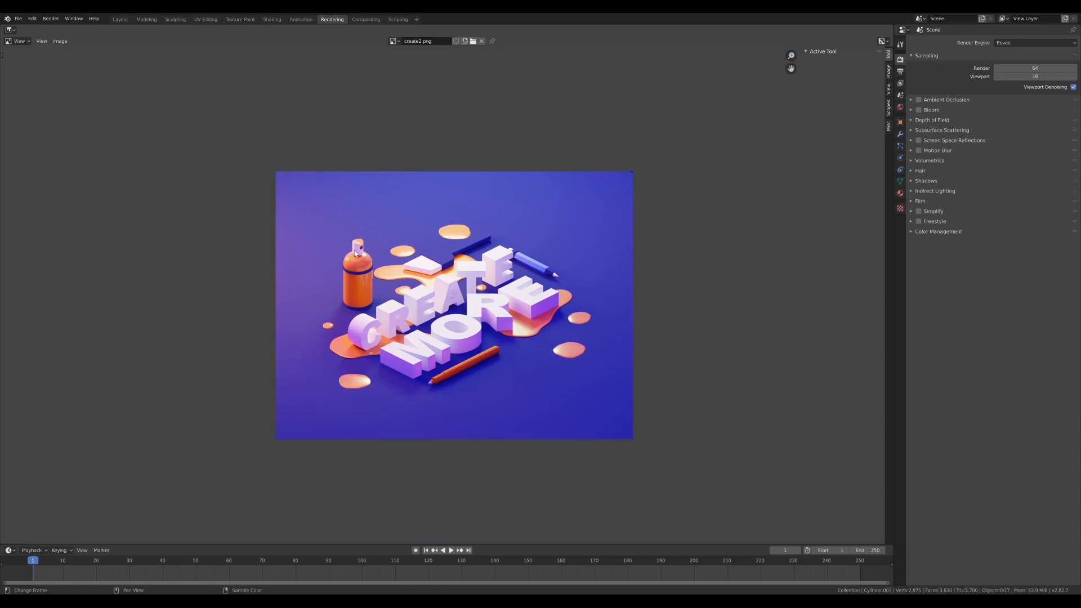
{"action": "left_click", "coordinate": [120, 19]}
Move the can across the ground plane with Z locked, by -0.0133 m in X and 0.196 m in Y
{"action": "scroll", "coordinate": [568, 295], "scroll_direction": "down", "scroll_amount": 6}
{"action": "middle_click_drag", "start_coordinate": [568, 295], "coordinate": [431, 361]}
{"action": "left_click", "coordinate": [431, 361]}
{"action": "middle_click_drag", "start_coordinate": [632, 338], "coordinate": [639, 341]}
{"action": "key", "text": "g"}
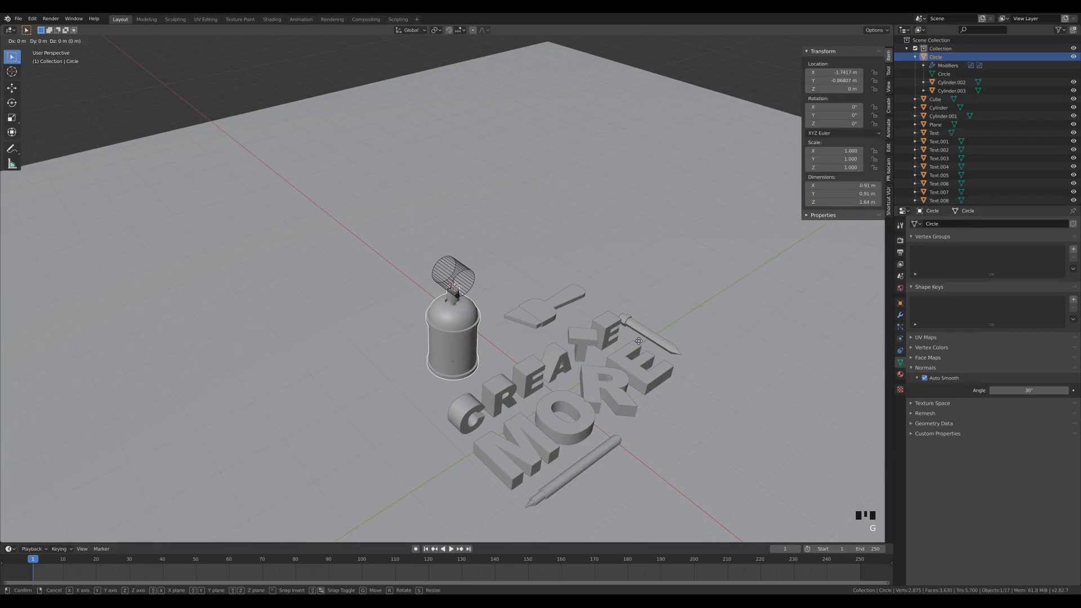
{"action": "key", "text": "shift+z"}
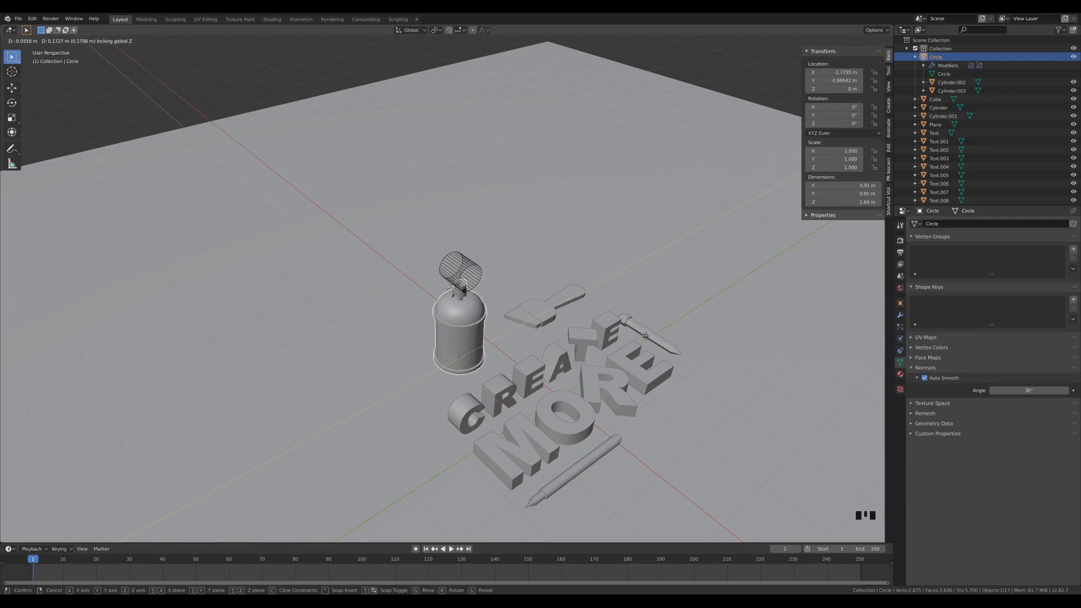
{"action": "left_click", "coordinate": [642, 335]}
Scale the can with its cutters down uniformly to 0.773
{"action": "middle_click_drag", "start_coordinate": [642, 337], "coordinate": [704, 355]}
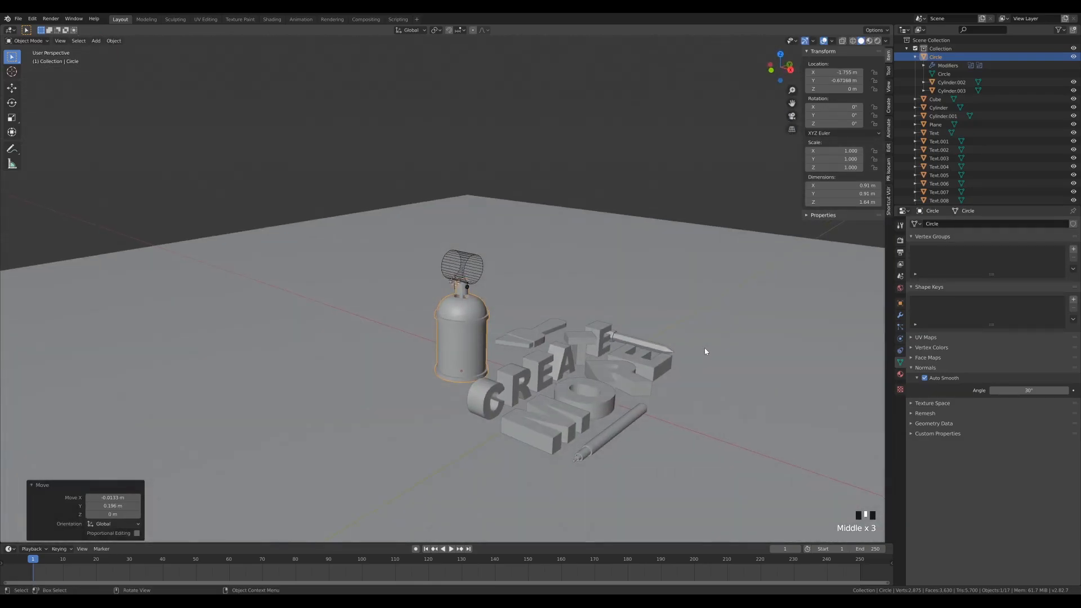
{"action": "key", "text": "s"}
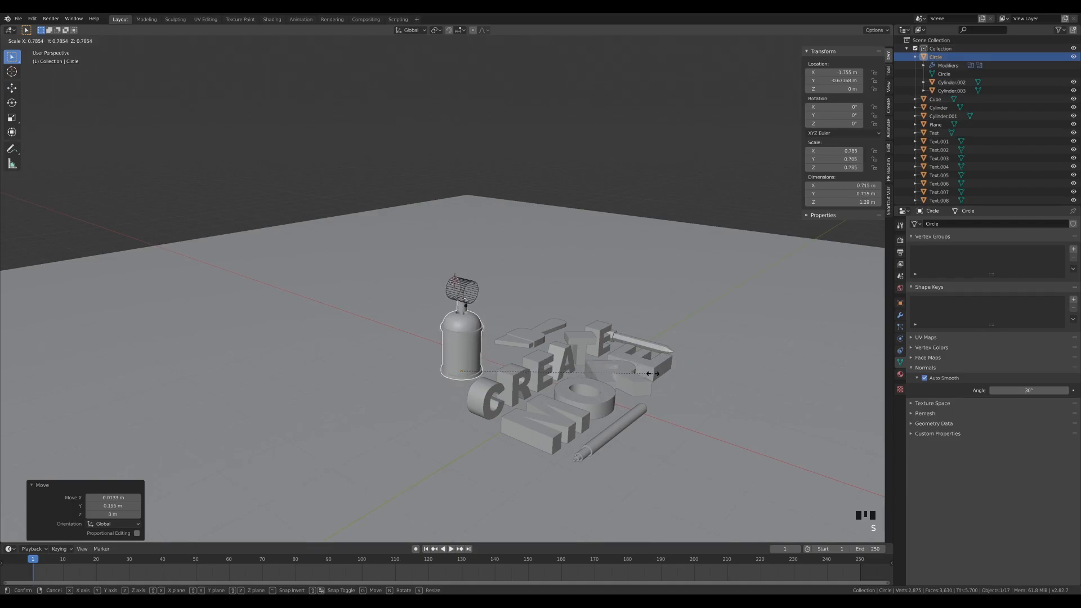
{"action": "left_click", "coordinate": [650, 370]}
Deselect the can and compare the scene's layout, seen from a higher angle, with the create2.png reference image
{"action": "middle_click_drag", "start_coordinate": [681, 354], "coordinate": [487, 420]}
{"action": "middle_click_drag", "start_coordinate": [647, 384], "coordinate": [570, 316], "text": "shift"}
{"action": "left_click", "coordinate": [564, 312]}
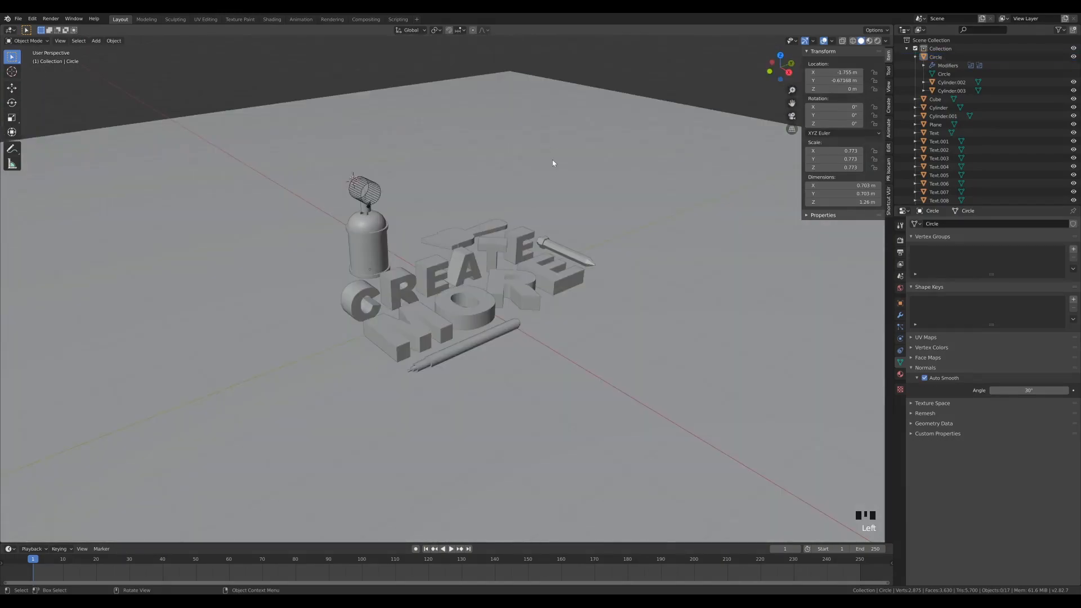
{"action": "left_click", "coordinate": [308, 19]}
{"action": "left_click", "coordinate": [328, 19]}
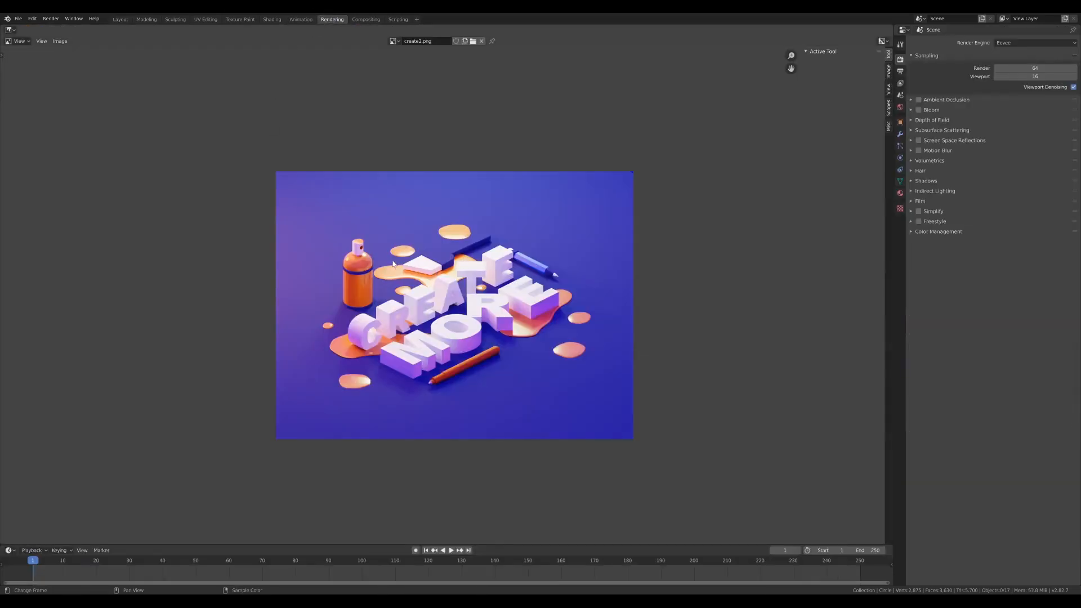